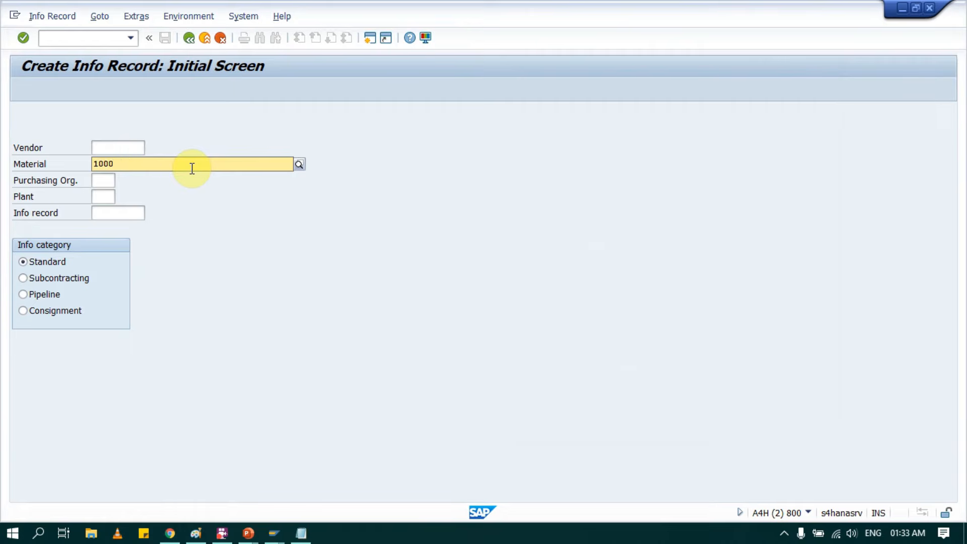
# Enter material 19 and vendor 100011 for the new info record
pyautogui.write('00033')
pyautogui.press('Return')
pyautogui.press('BackSpace')
pyautogui.write('19')
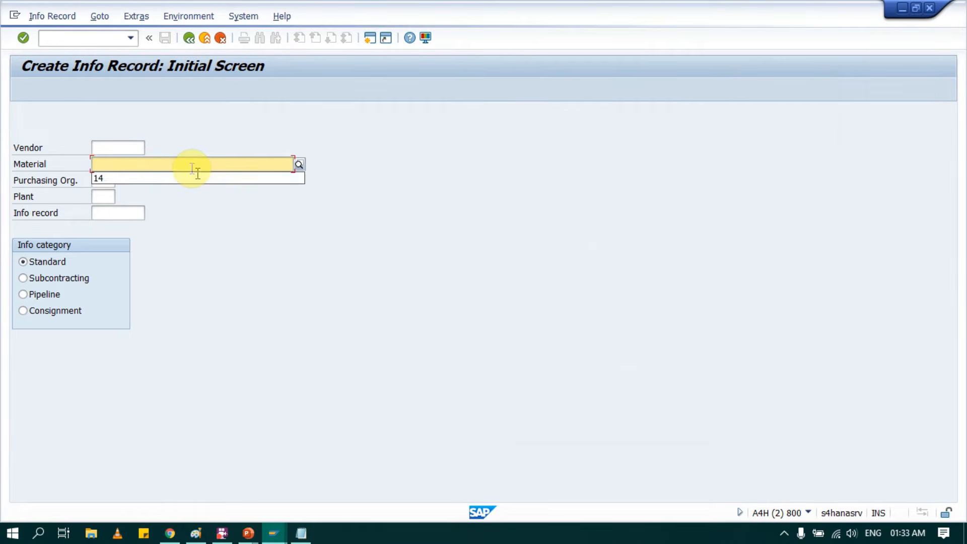
pyautogui.click(125, 150)
pyautogui.write('1')
pyautogui.click(125, 162)
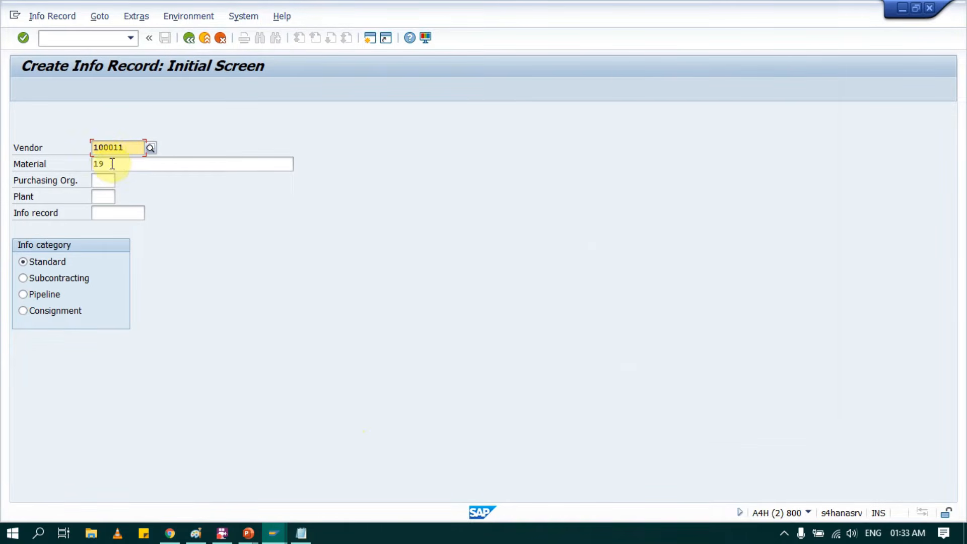
# Set the info record's purchasing organization to 0001 and its plant to 0001
pyautogui.click(99, 180)
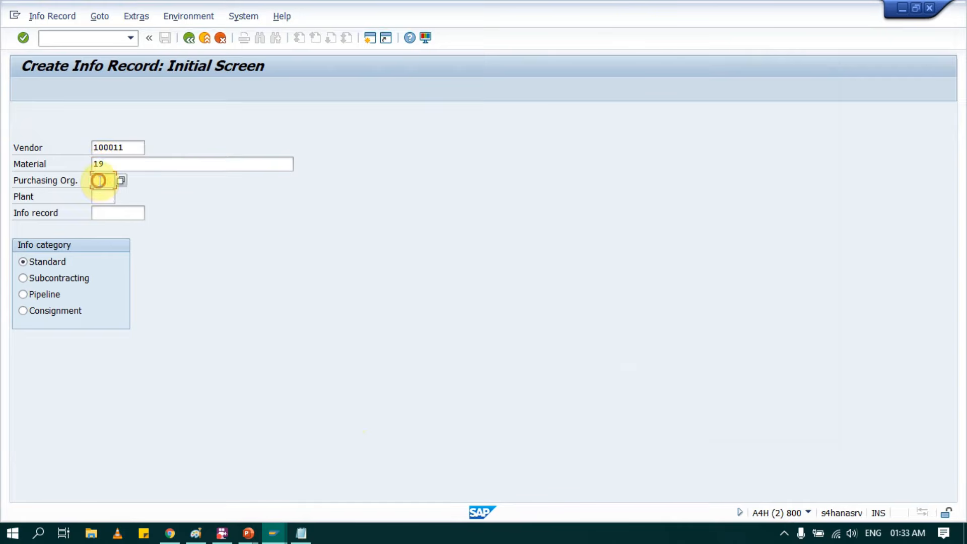
pyautogui.write('0')
pyautogui.click(104, 195)
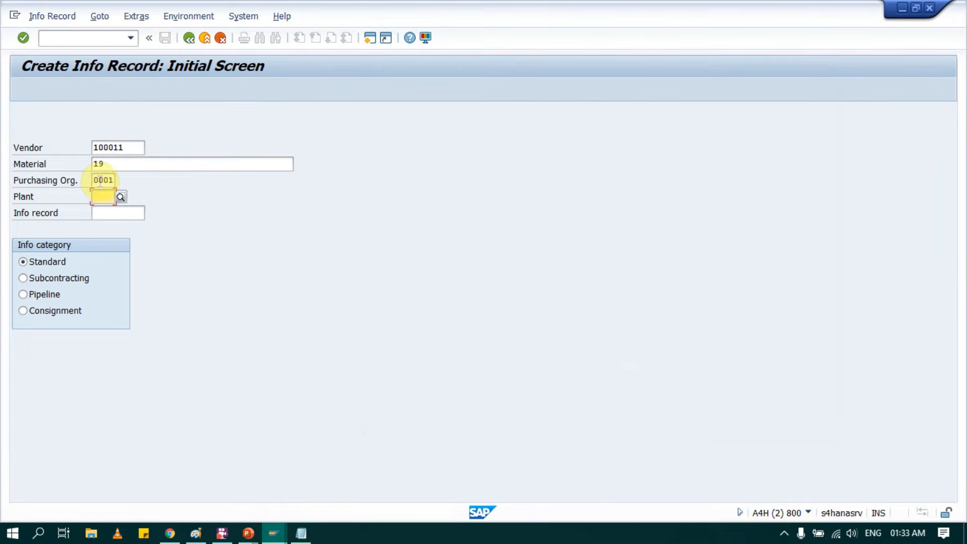
pyautogui.click(118, 197)
pyautogui.write('0001')
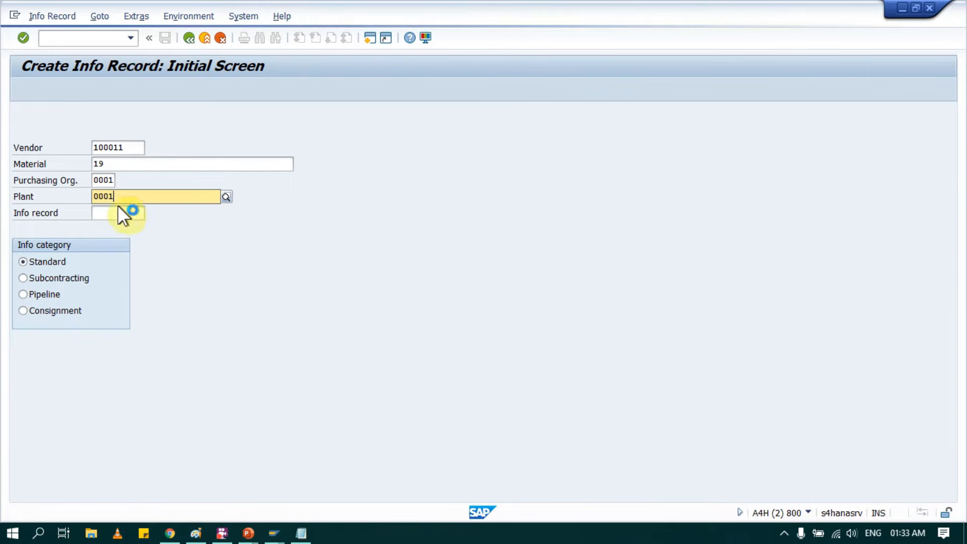
pyautogui.click(112, 227)
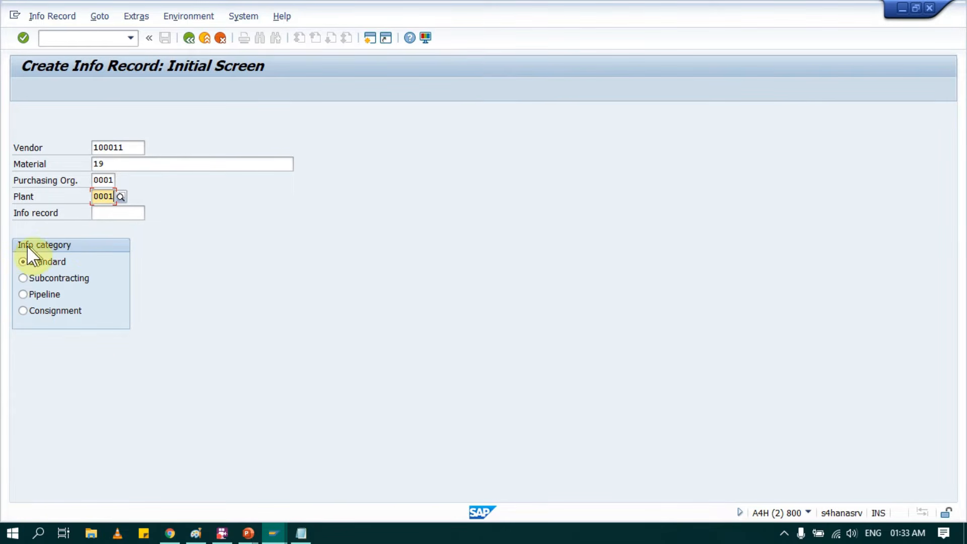
# Choose the Subcontracting info category and proceed past the general data to Purch. Organization Data 1
pyautogui.click(71, 278)
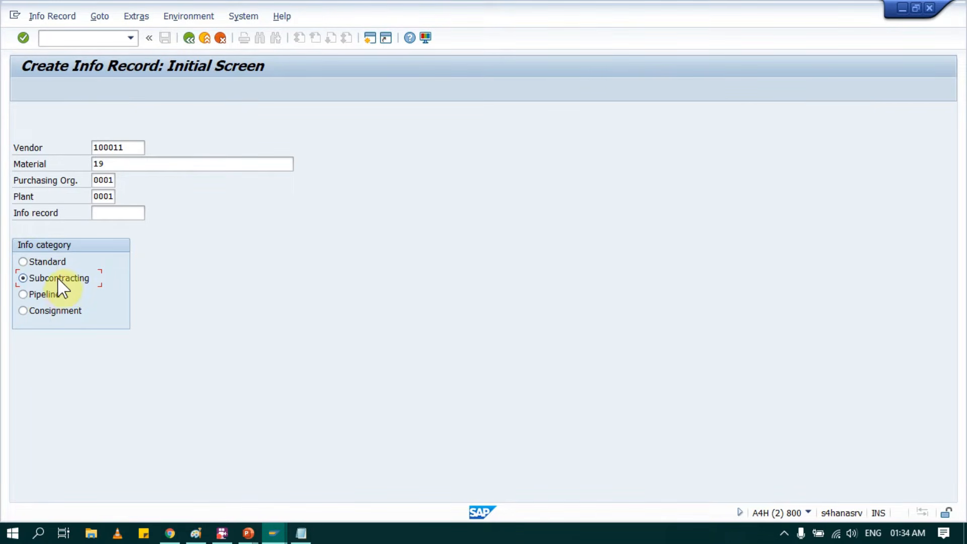
pyautogui.click(57, 279)
pyautogui.press('Return')
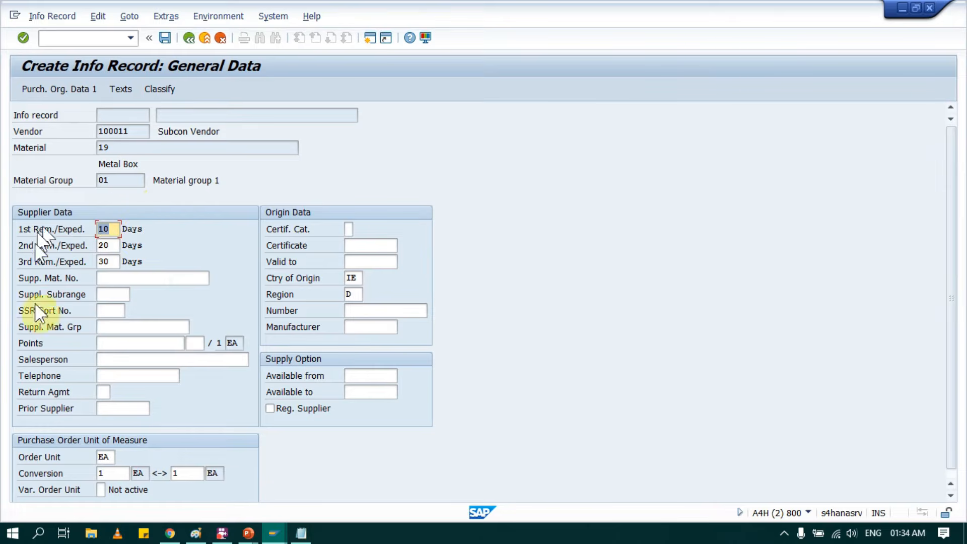
pyautogui.scroll(-1, 162, 352)
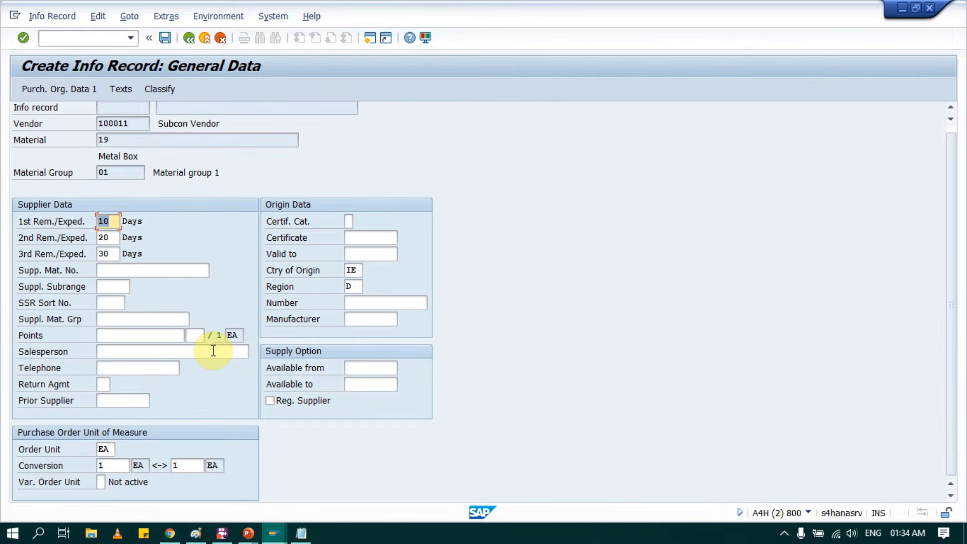
pyautogui.press('Return')
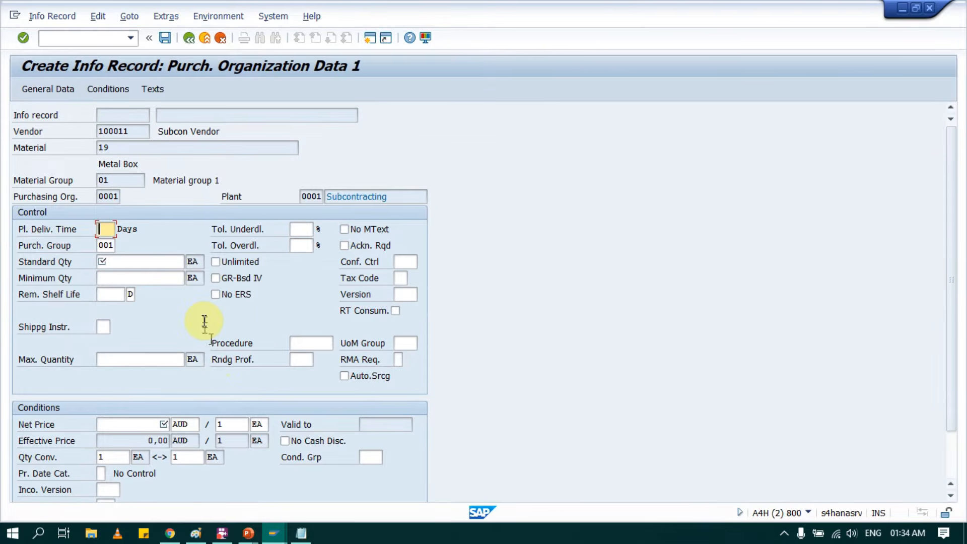
# Set the planned delivery time to 2 days, standard and minimum quantity to 1, and enable GR-based invoice verification
pyautogui.write('2')
pyautogui.click(123, 261)
pyautogui.write('1')
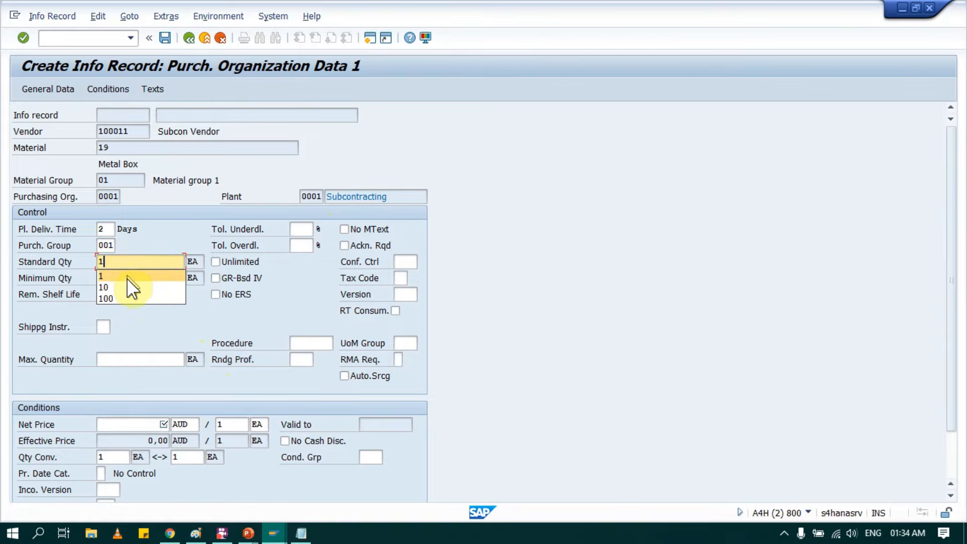
pyautogui.click(132, 276)
pyautogui.write('1')
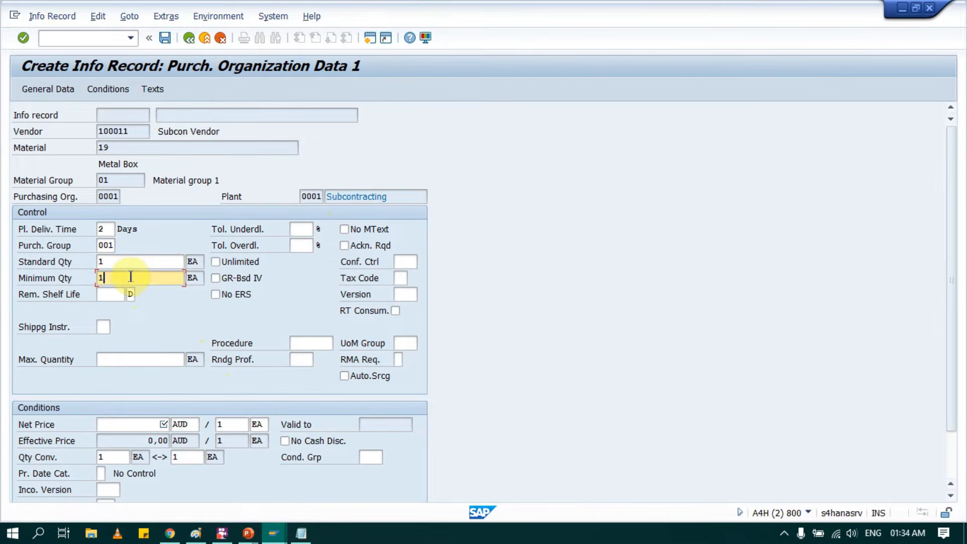
pyautogui.click(223, 275)
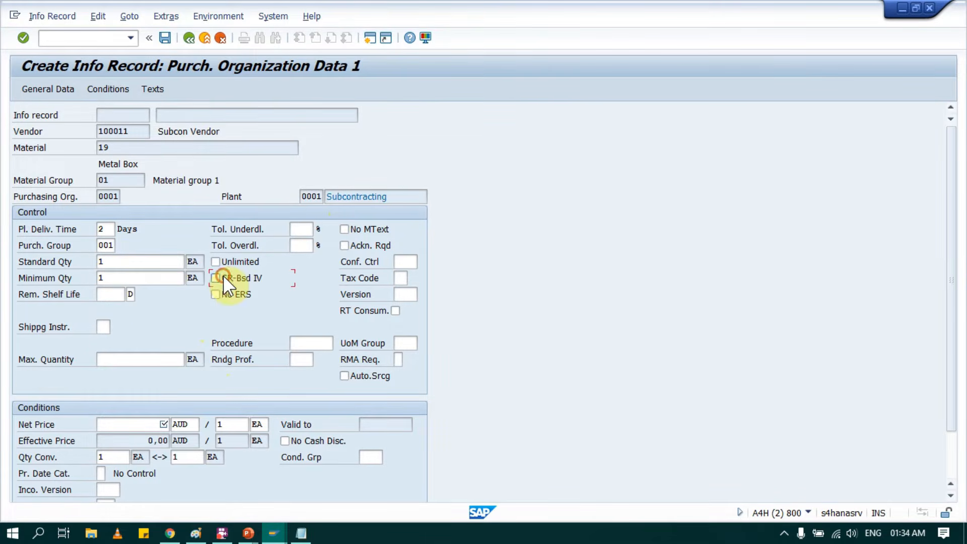
# Set the net price to 10 AUD per 1 EA and save the info record
pyautogui.click(142, 423)
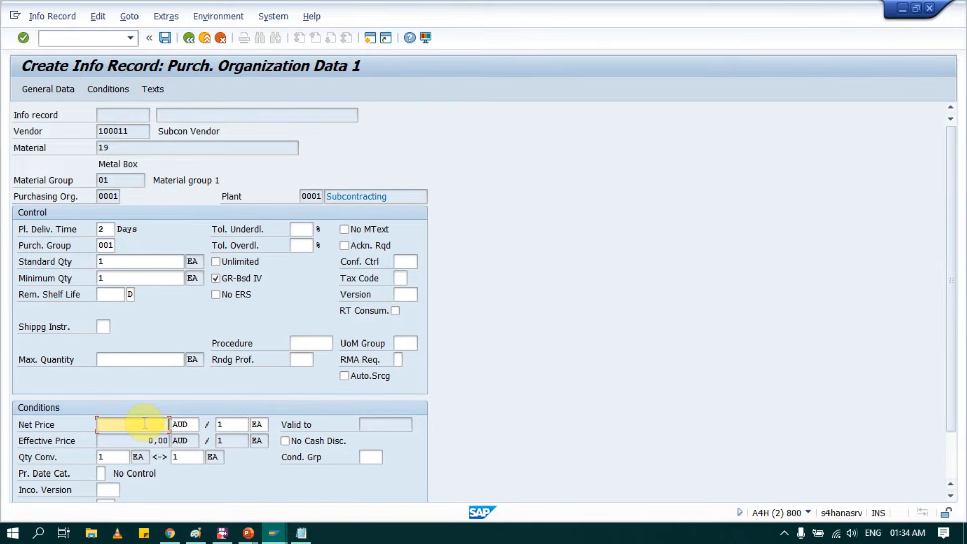
pyautogui.write('10')
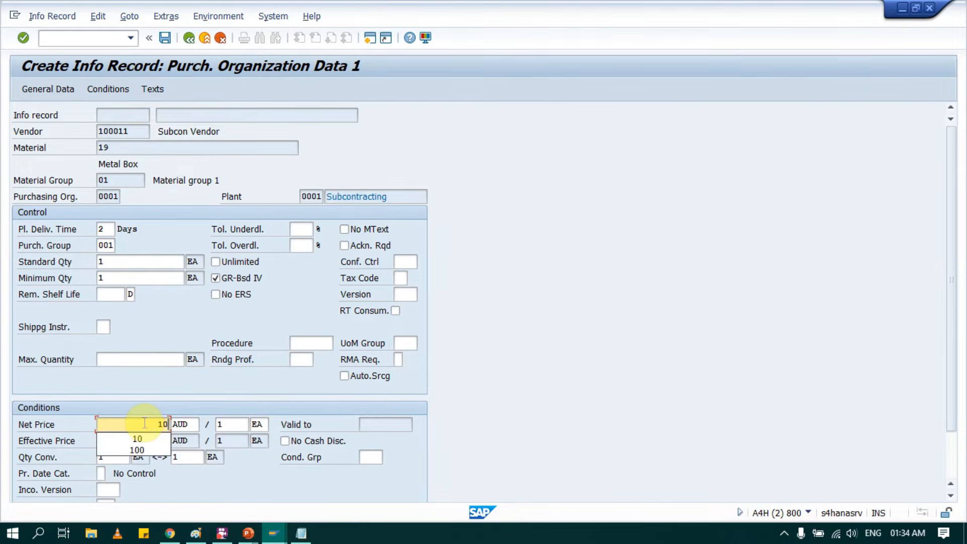
pyautogui.click(572, 377)
pyautogui.scroll(-1, 209, 436)
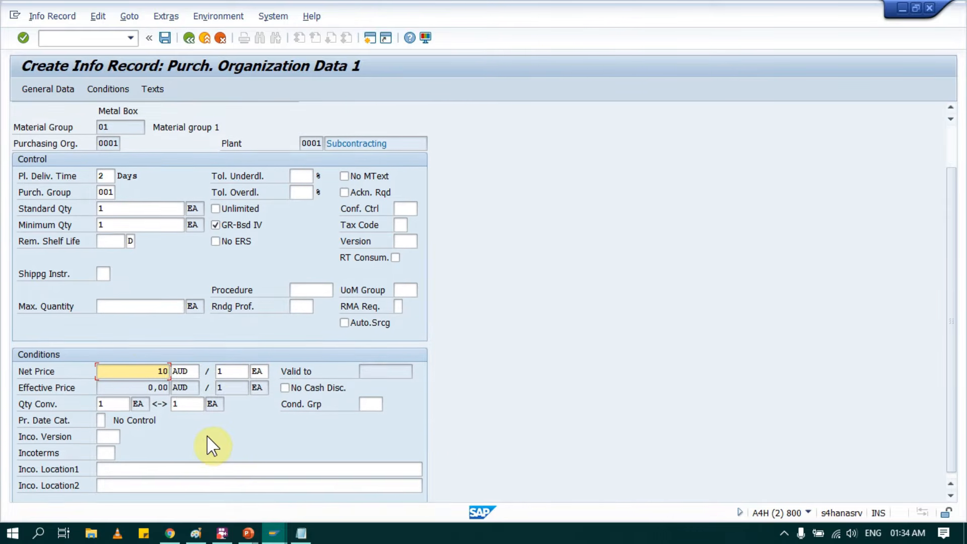
pyautogui.scroll(-1, 207, 435)
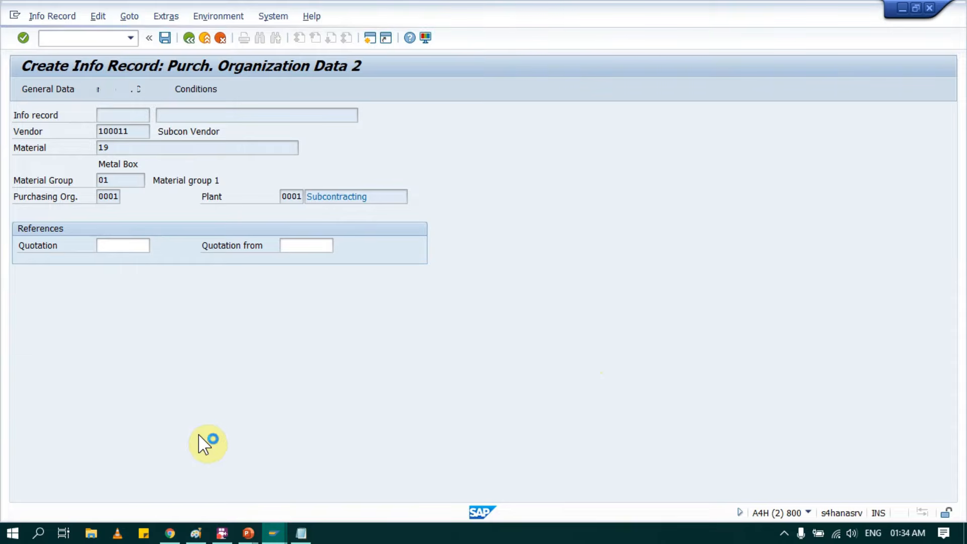
pyautogui.press('Return')
pyautogui.press('Return')
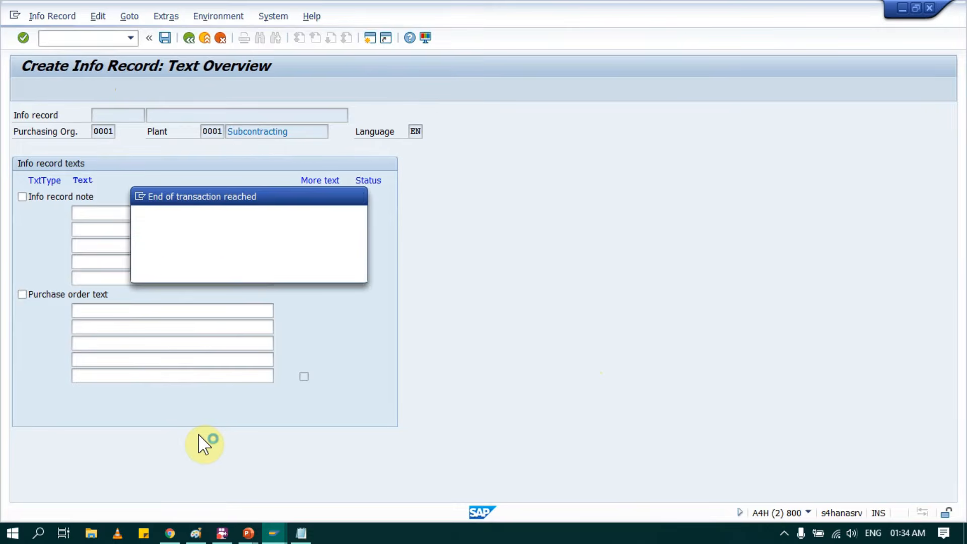
pyautogui.press('Return')
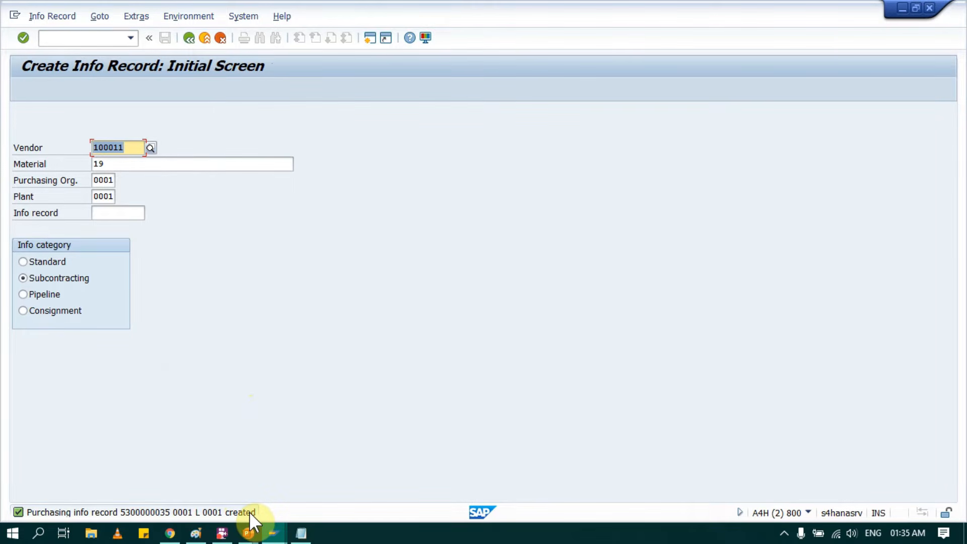
# Check the subcontracting process slide, leave info record creation and start transaction ME21N
pyautogui.hotkey('alt', 'Tab')
pyautogui.hotkey('alt', 'Tab')
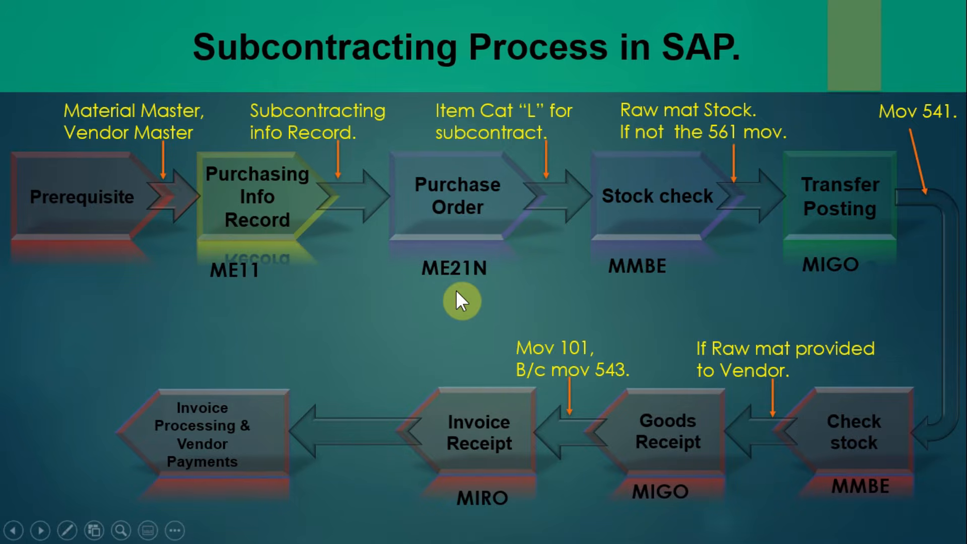
pyautogui.hotkey('alt', 'Tab')
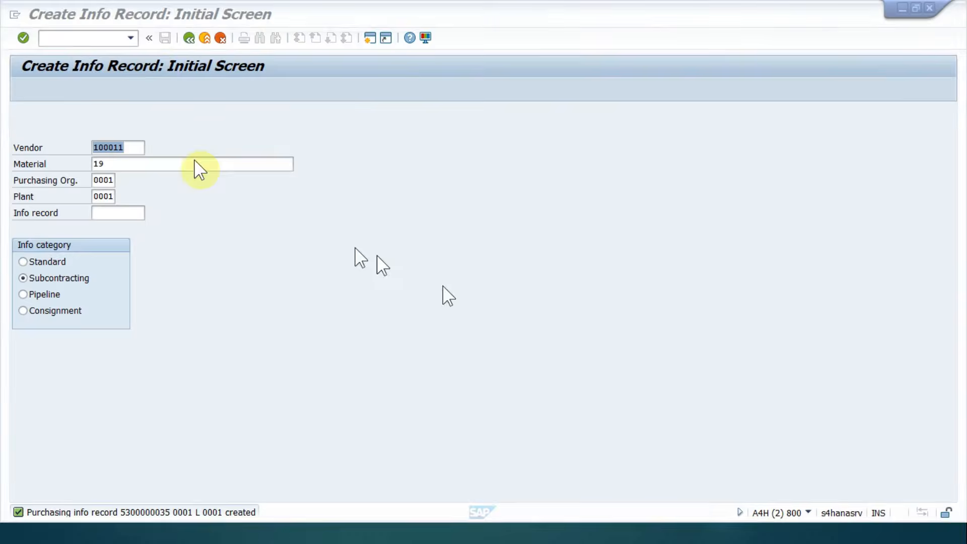
pyautogui.click(205, 39)
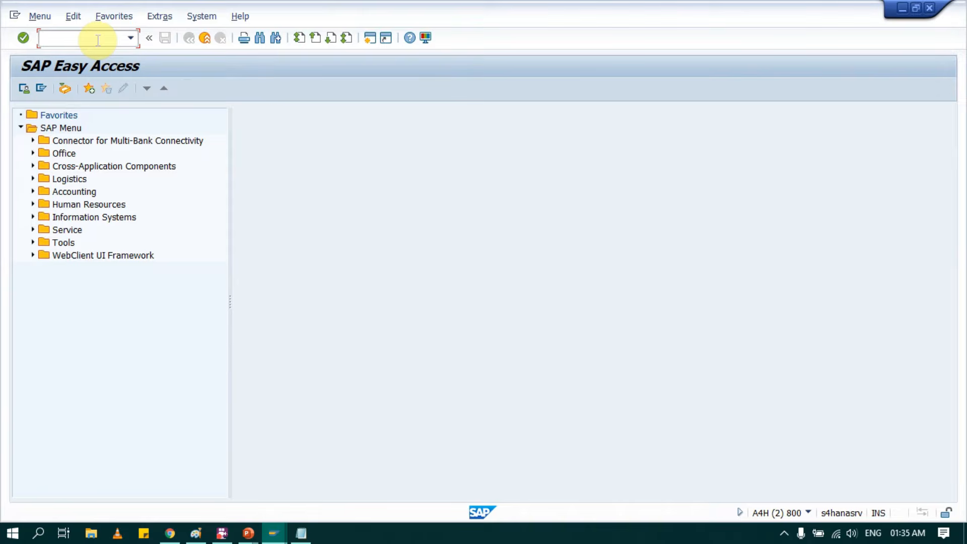
pyautogui.write('ME21N')
pyautogui.press('Return')
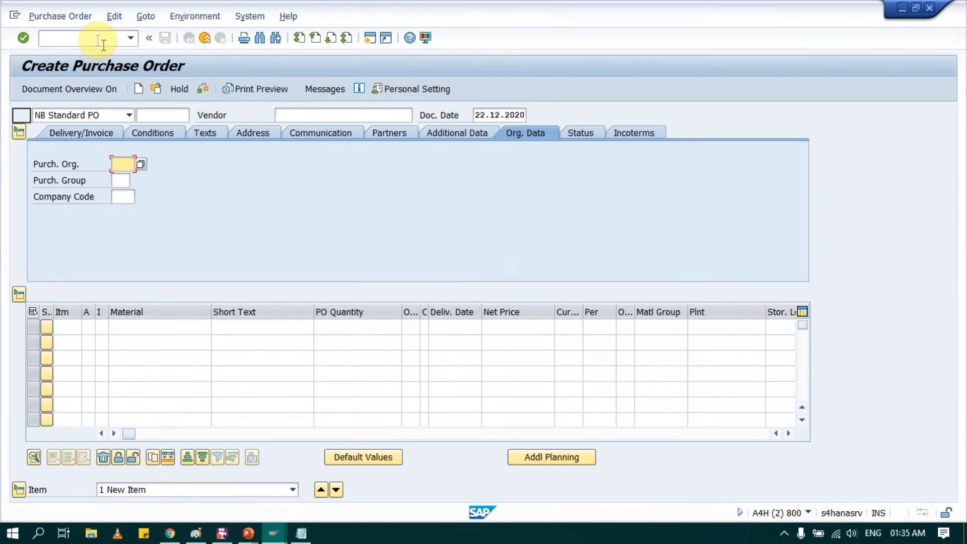
# Fill the purchase order header with vendor 100011, purchasing organization 0001, purchasing group 001 and company code 0001
pyautogui.click(321, 116)
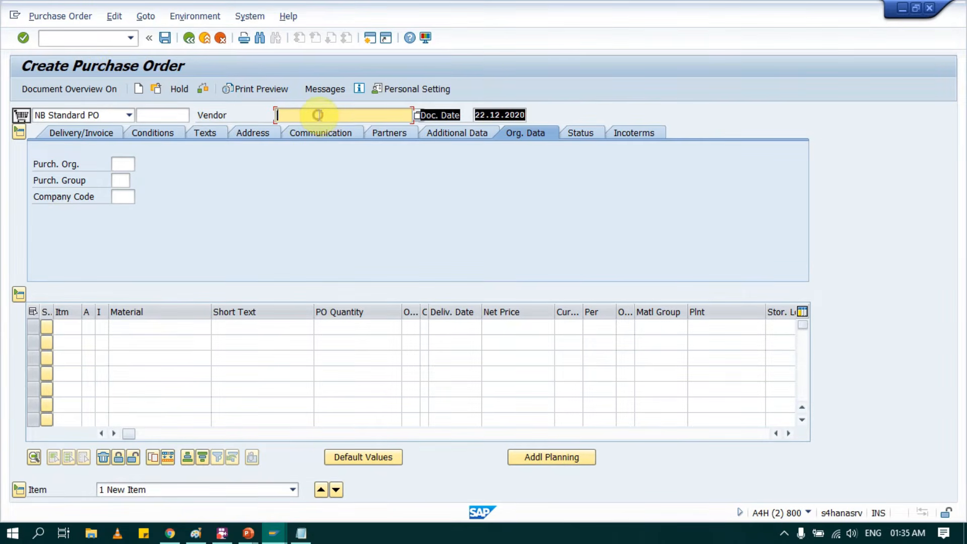
pyautogui.click(318, 115)
pyautogui.click(317, 131)
pyautogui.click(121, 165)
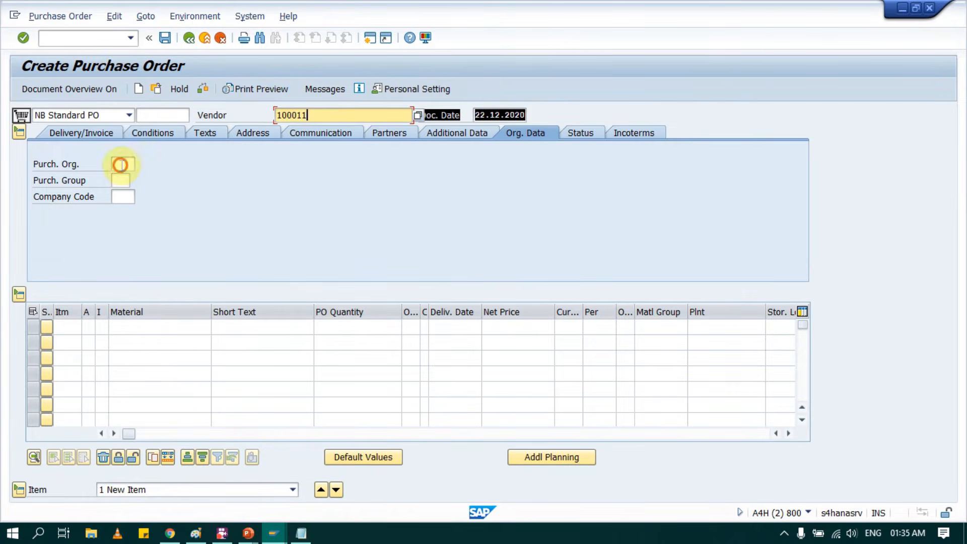
pyautogui.click(123, 179)
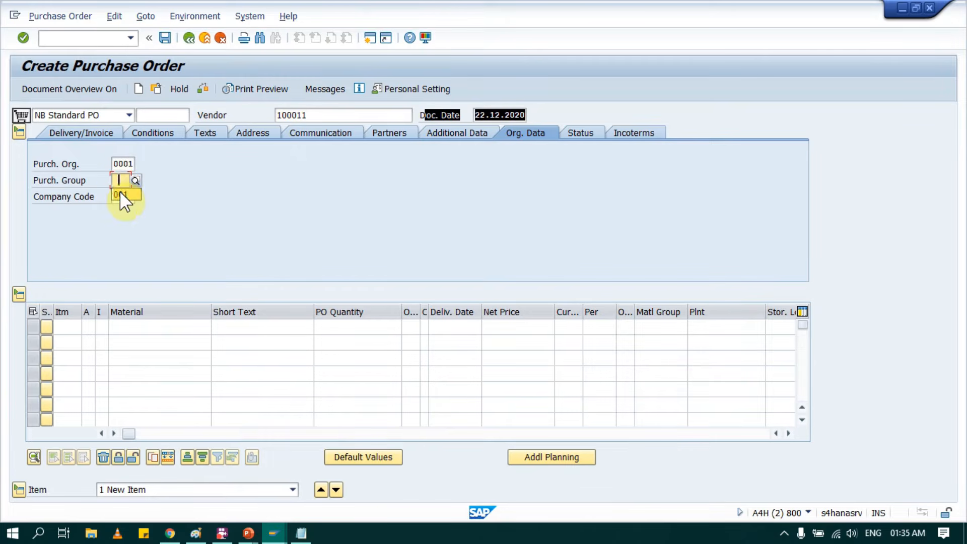
pyautogui.click(121, 194)
pyautogui.click(121, 196)
pyautogui.click(122, 212)
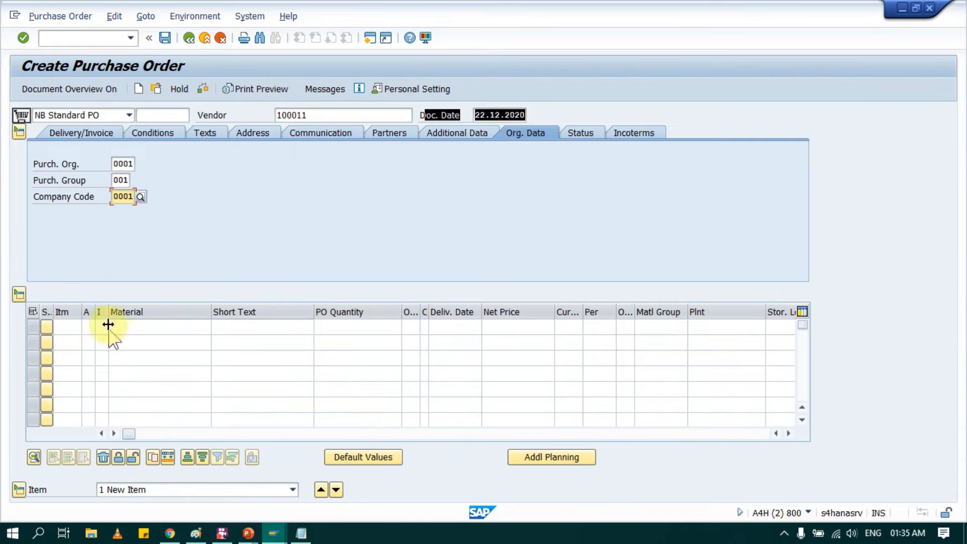
# Widen the item category column and set the first item's category to L (Subcontracting)
pyautogui.click(127, 326)
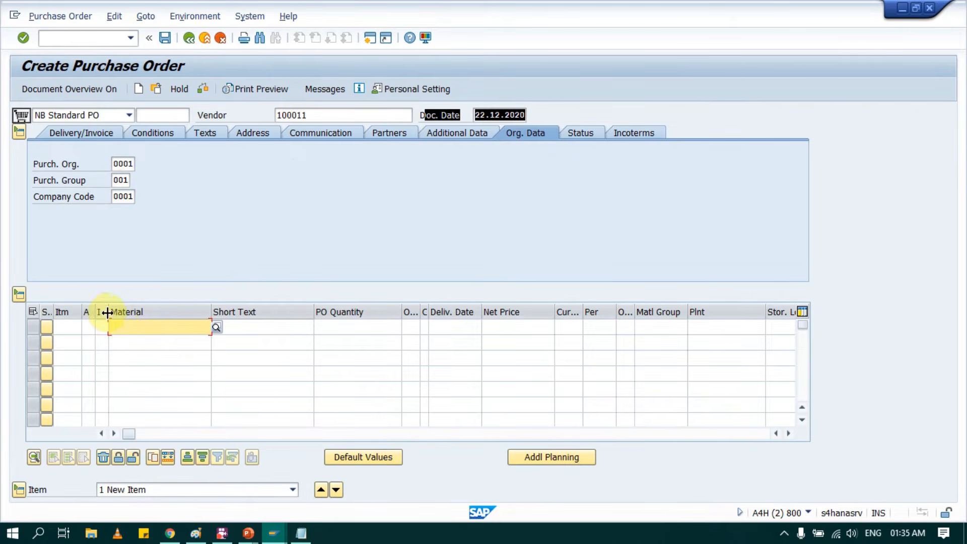
pyautogui.moveTo(107, 313); pyautogui.dragTo(148, 311)
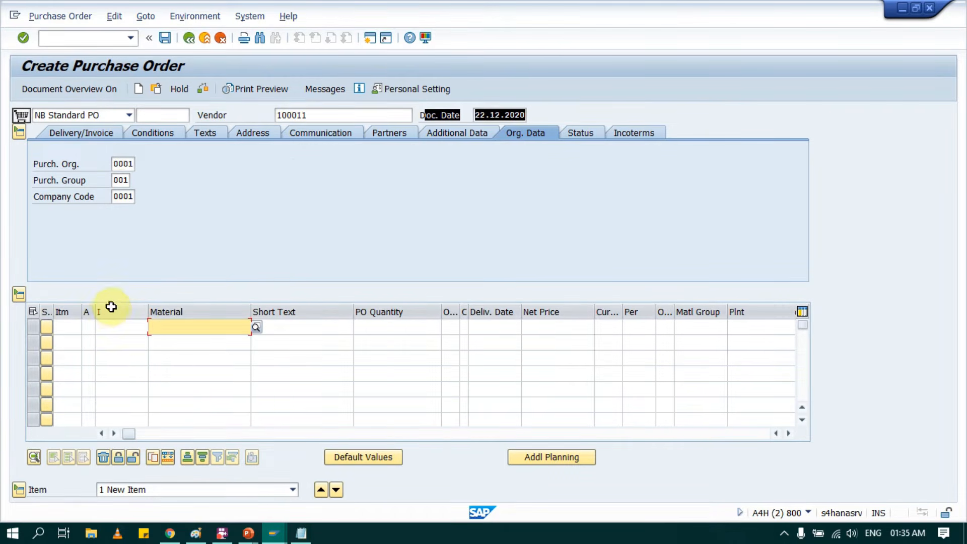
pyautogui.click(114, 327)
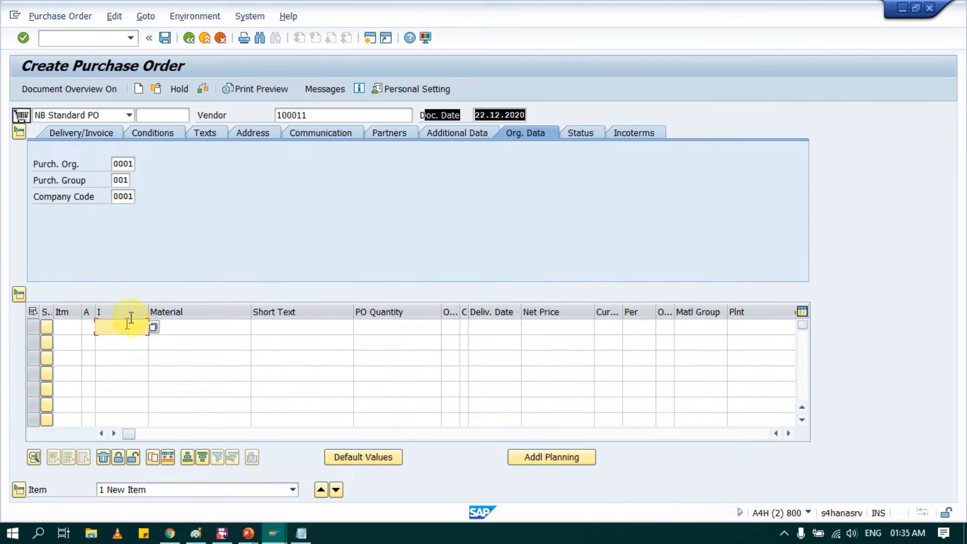
pyautogui.click(155, 330)
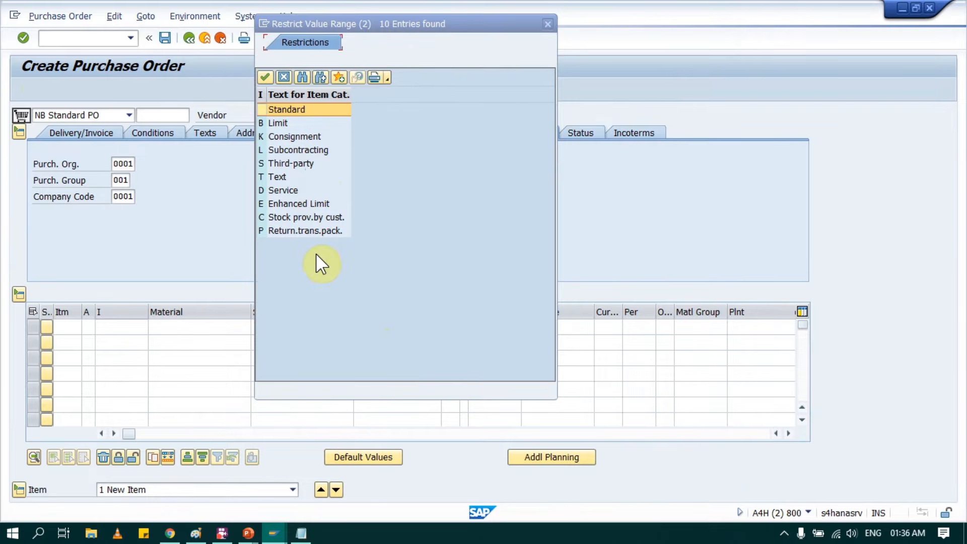
pyautogui.click(264, 151)
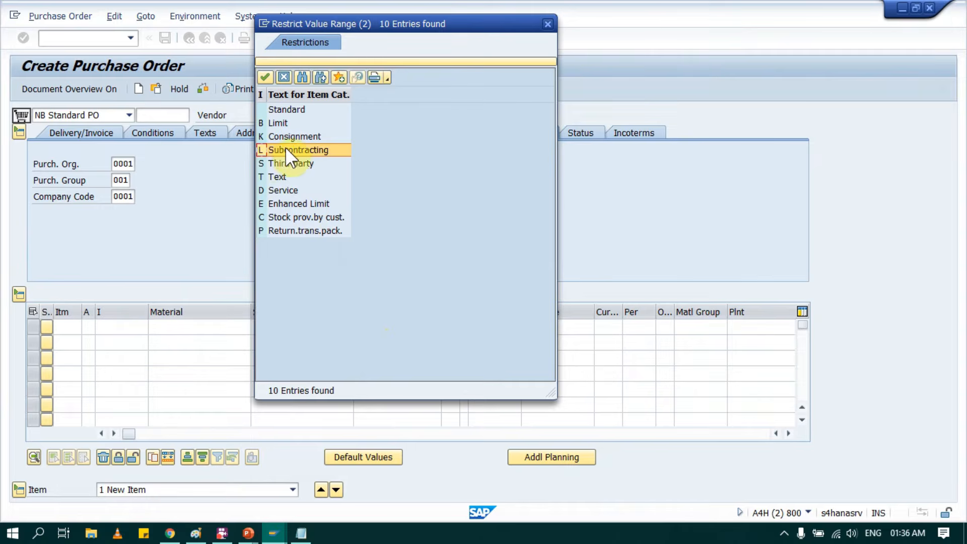
pyautogui.doubleClick(303, 150)
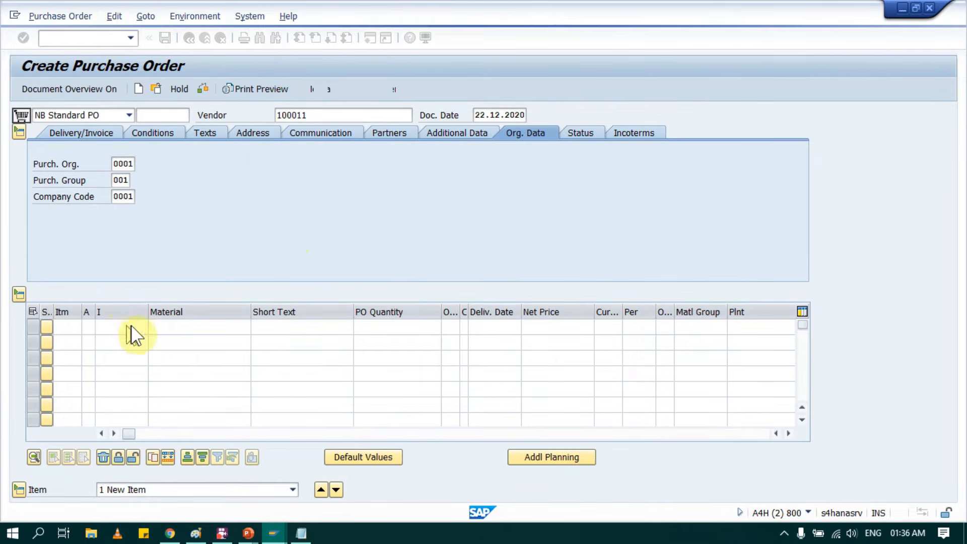
pyautogui.click(121, 326)
pyautogui.write('L')
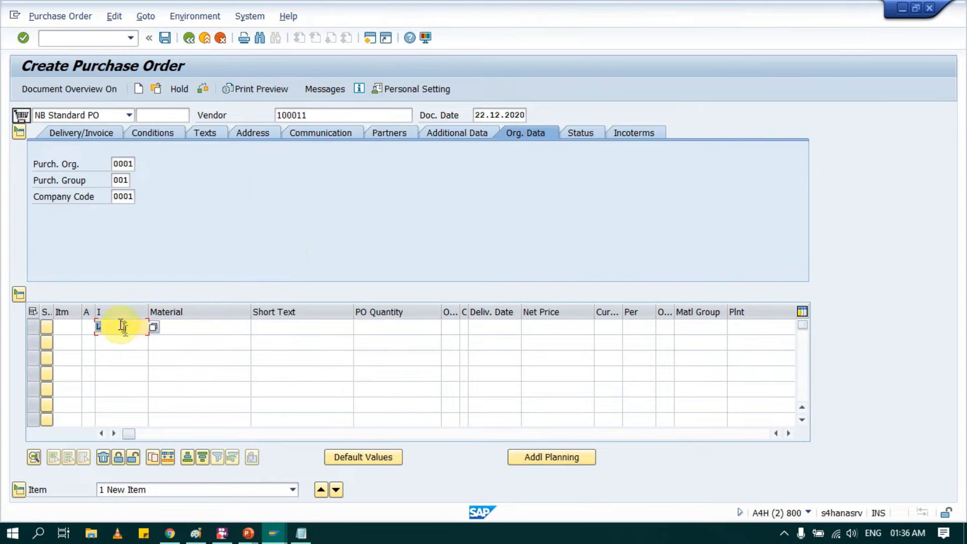
pyautogui.click(190, 324)
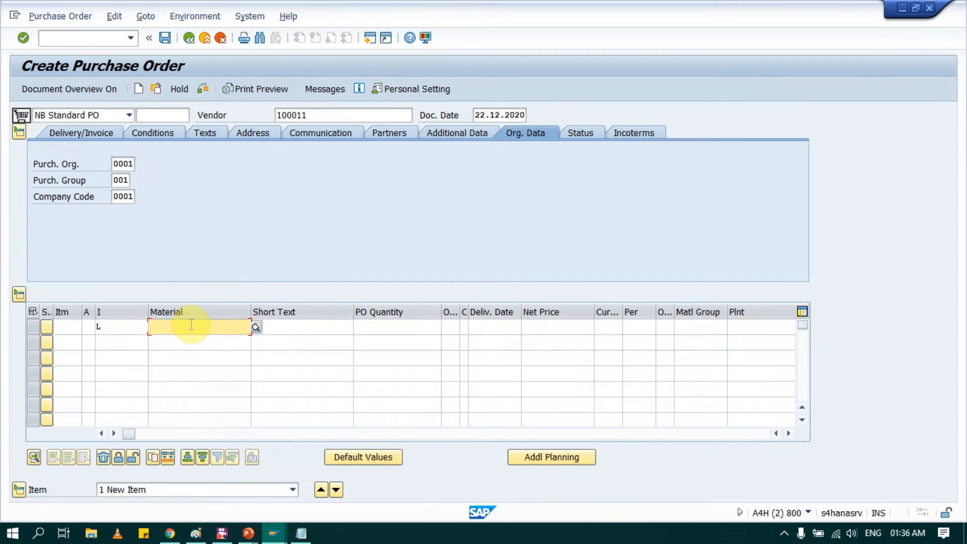
# Set the subcontracting item's material to 19 (METAL BOX) in the purchase order's item overview
pyautogui.write('16')
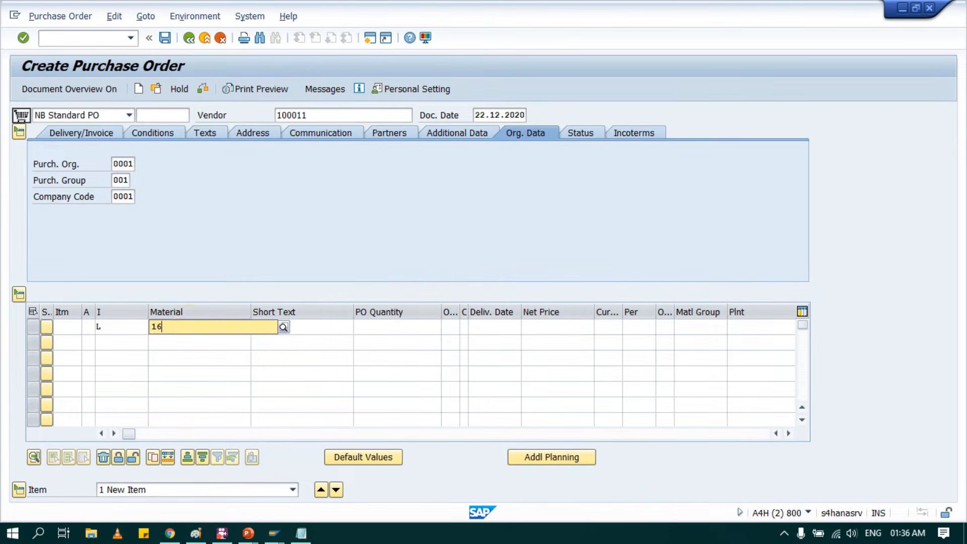
pyautogui.press('Return')
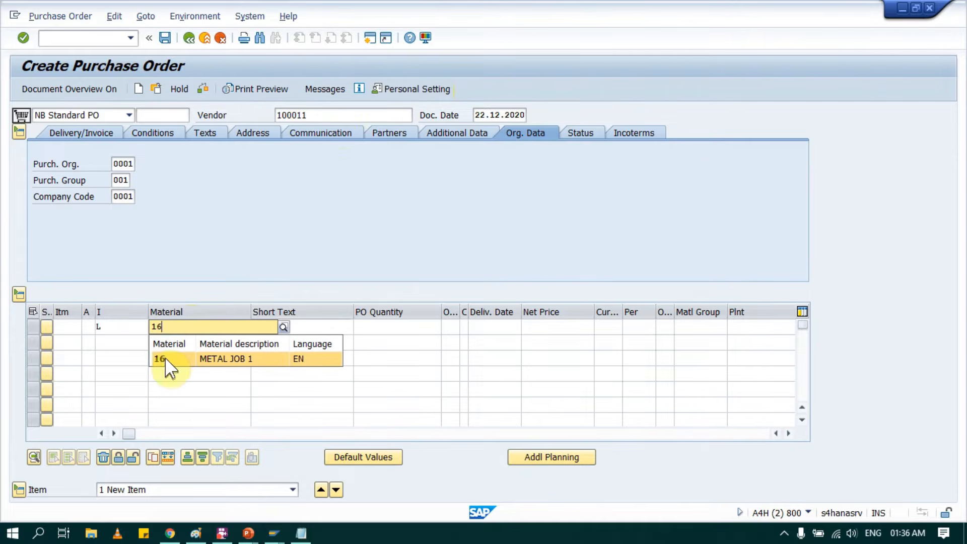
pyautogui.press('BackSpace')
pyautogui.write('9')
pyautogui.press('Return')
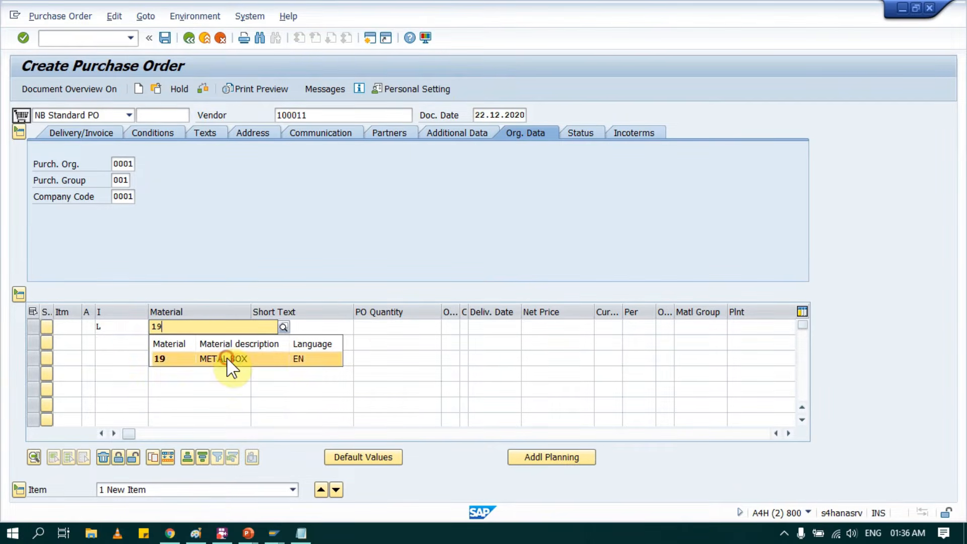
pyautogui.click(229, 360)
pyautogui.click(295, 329)
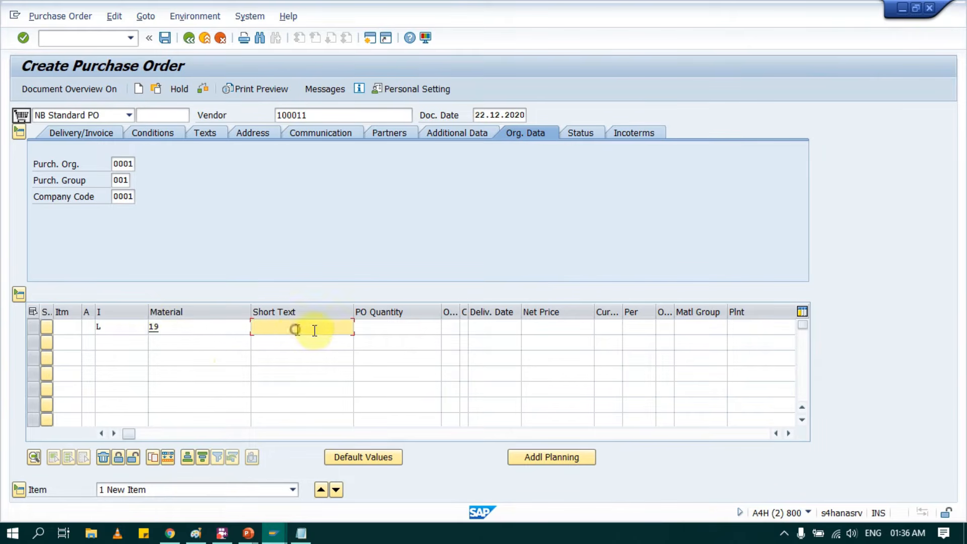
# Set the item's PO quantity to 1 and its order unit to EA
pyautogui.click(388, 327)
pyautogui.write('1')
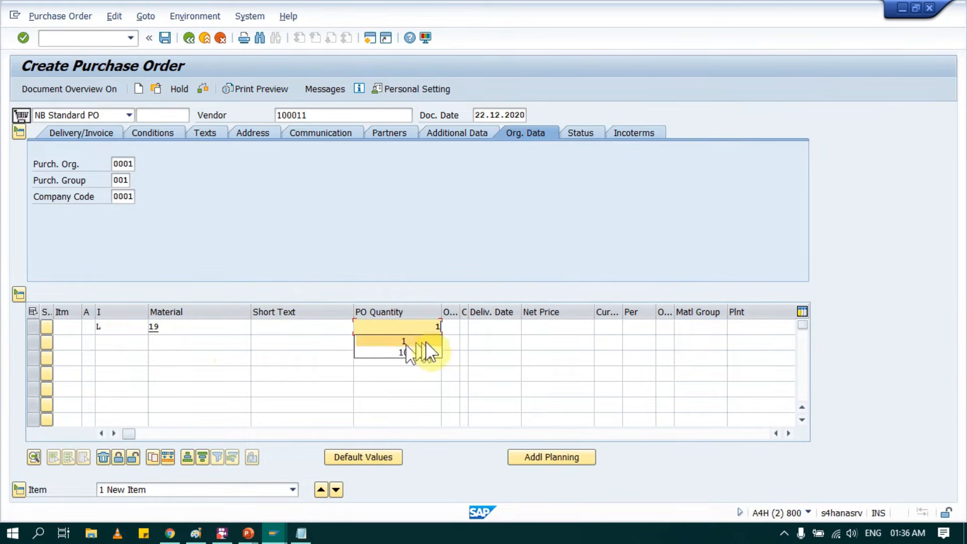
pyautogui.click(451, 327)
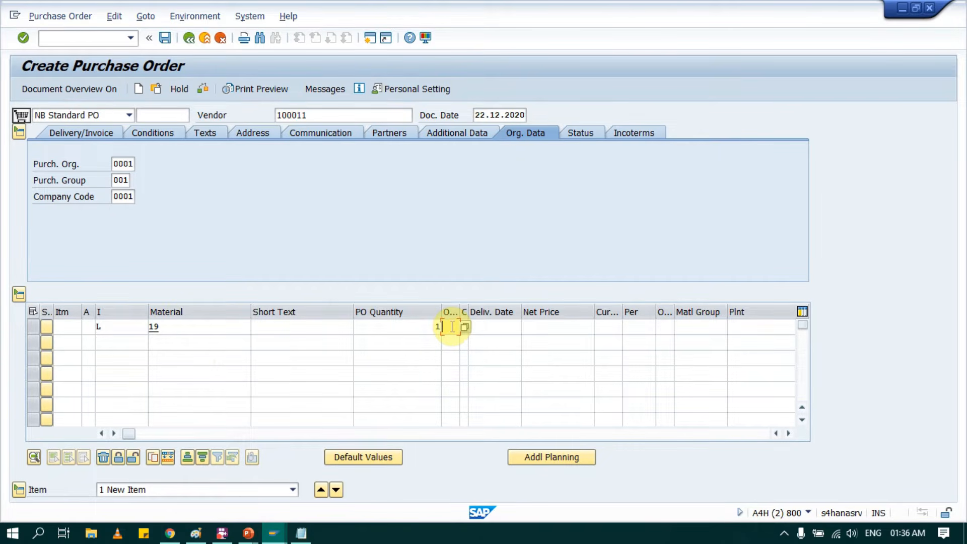
pyautogui.write('EA')
pyautogui.press('Tab')
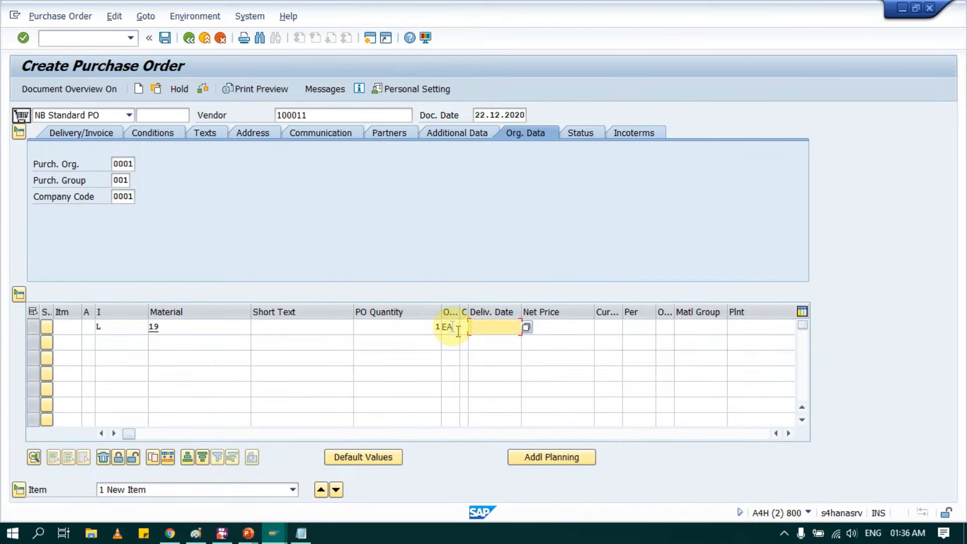
# Enter delivery date 30.12.2020 and a net price of 7 AUD for the item
pyautogui.write('30122020')
pyautogui.press('Tab')
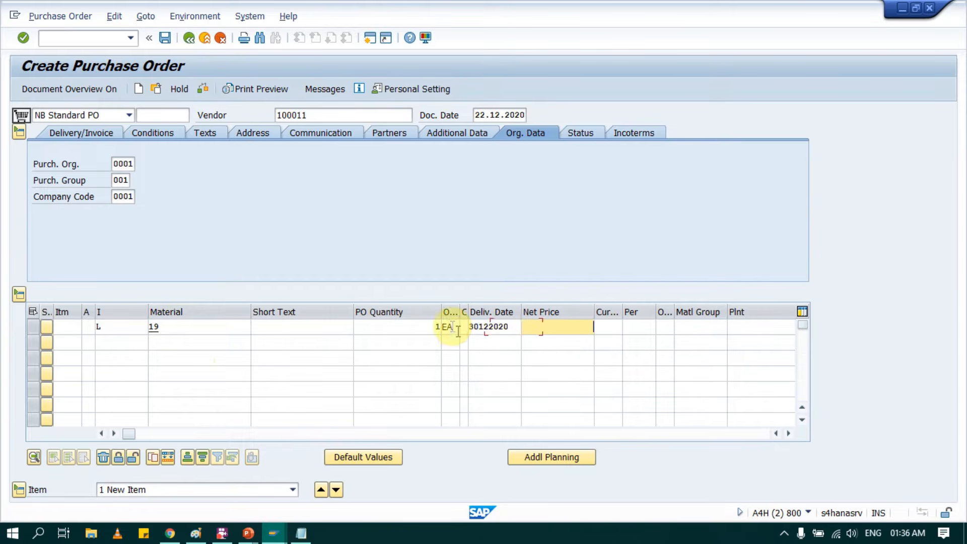
pyautogui.write('7')
pyautogui.press('Tab')
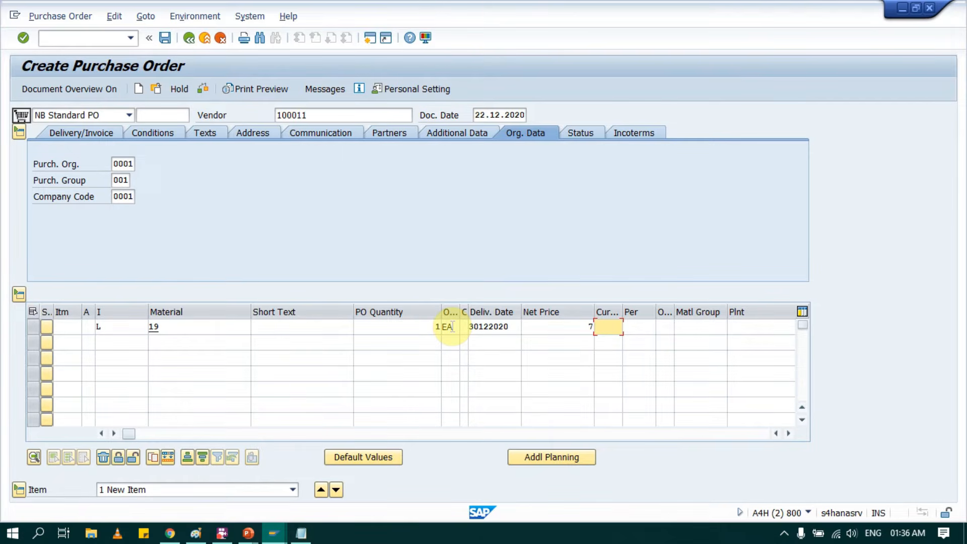
pyautogui.write('AUD')
pyautogui.press('Tab')
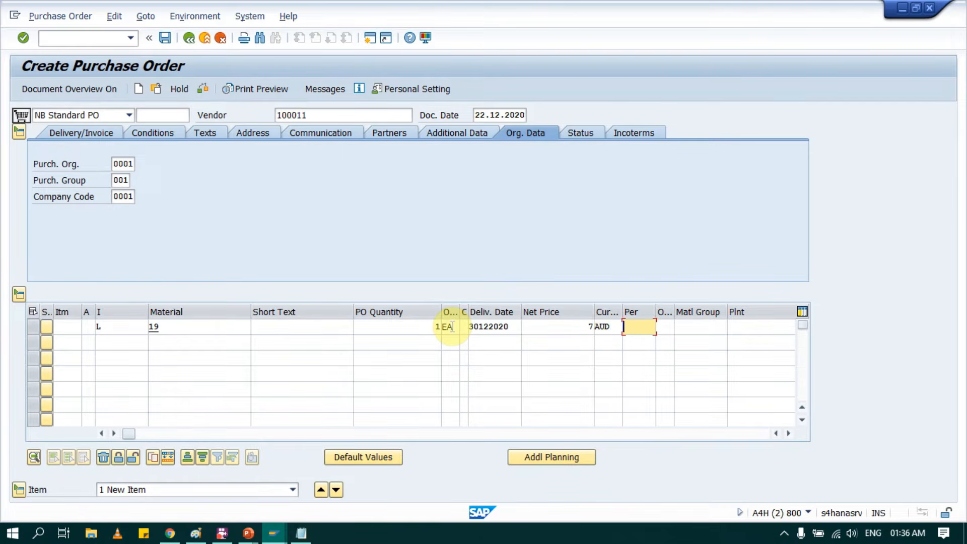
# Assign material group 01, plant 0001 and storage location 0001 to the item and validate the entries
pyautogui.press('Tab')
pyautogui.write('01')
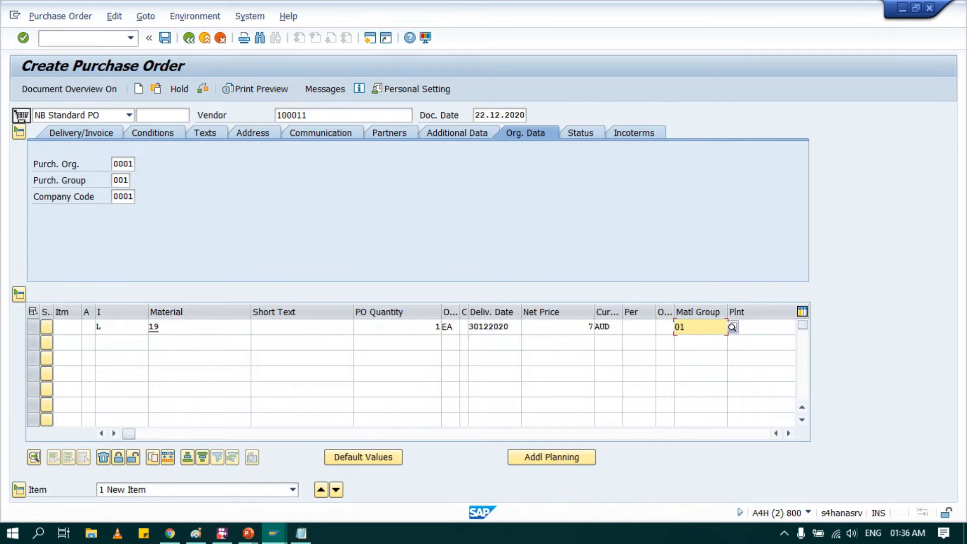
pyautogui.press('Tab')
pyautogui.write('0001')
pyautogui.press('Tab')
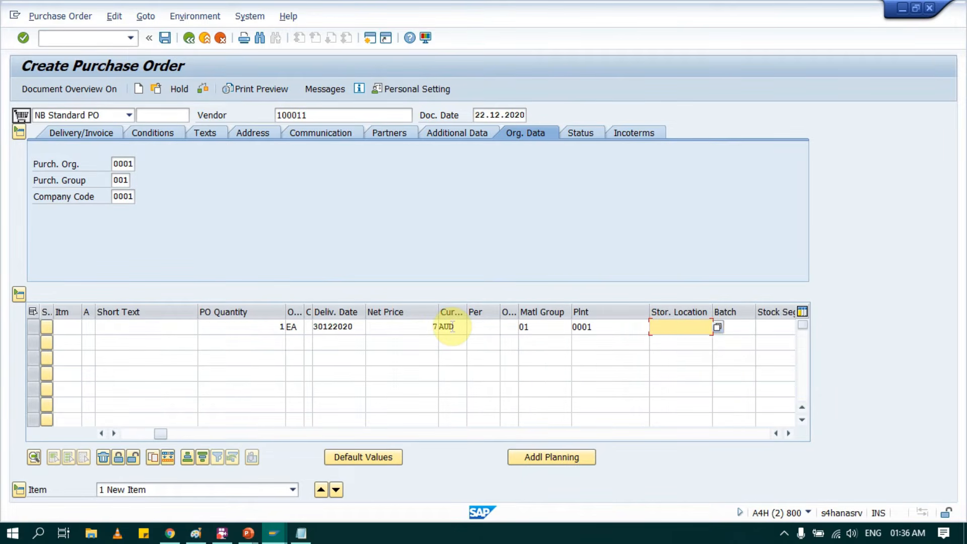
pyautogui.write('0001')
pyautogui.press('Return')
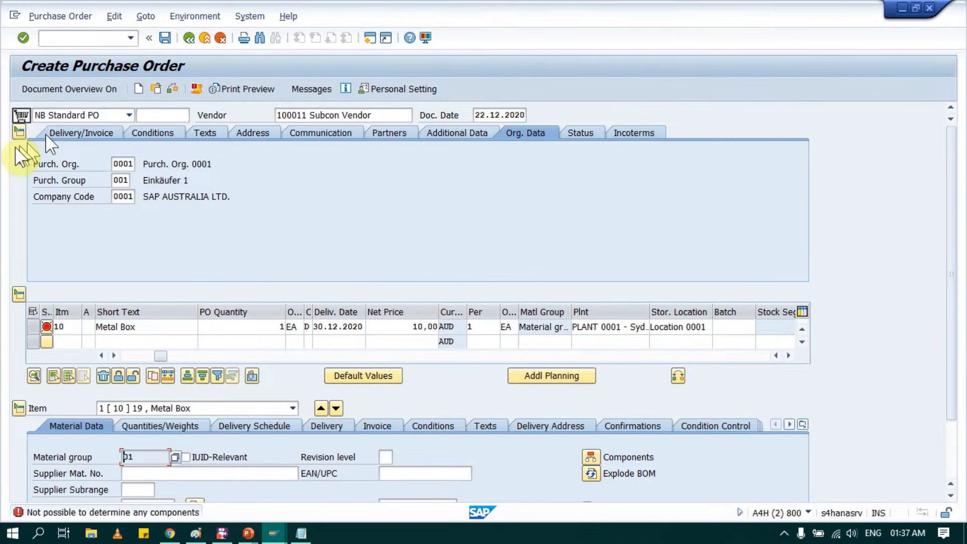
# Collapse the purchase order header and open the component list of the Metal Box item
pyautogui.click(21, 134)
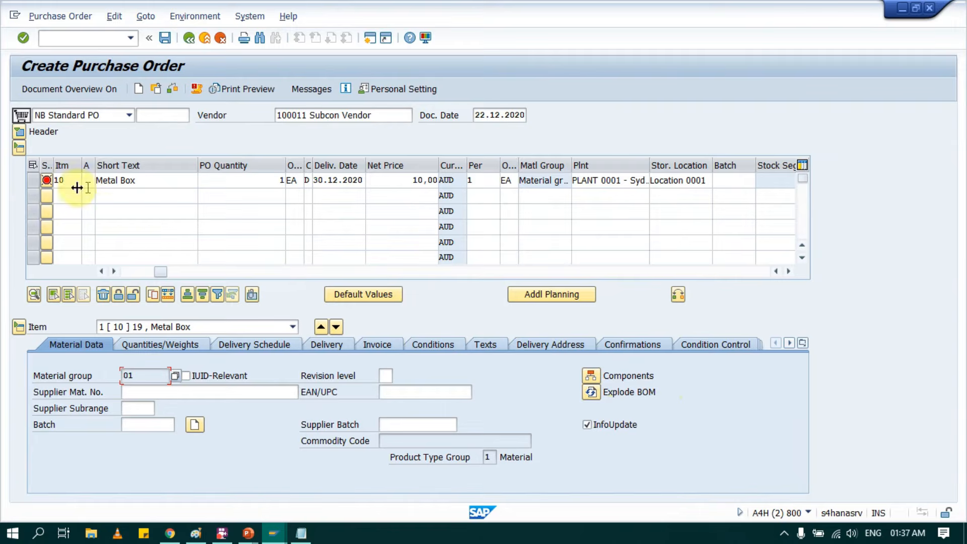
pyautogui.moveTo(161, 272); pyautogui.dragTo(101, 279)
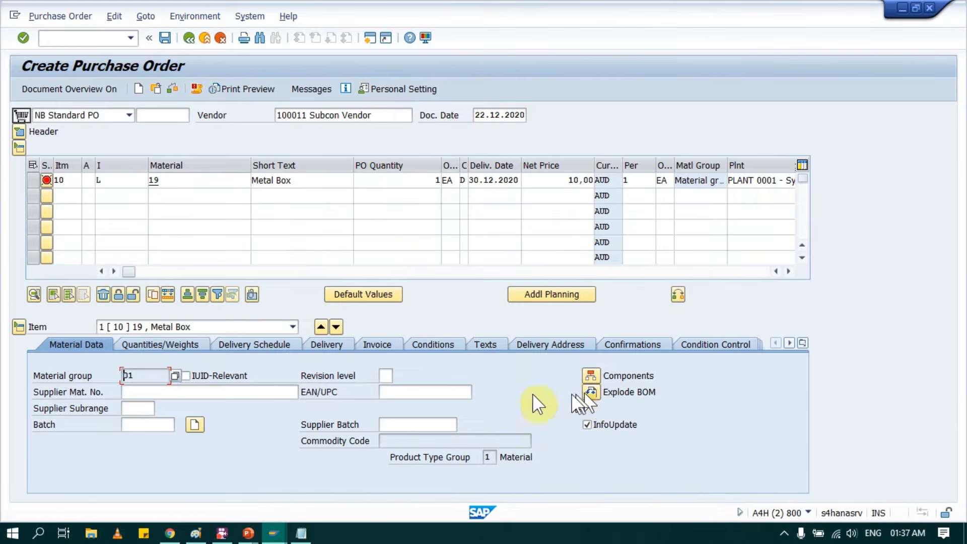
pyautogui.click(592, 375)
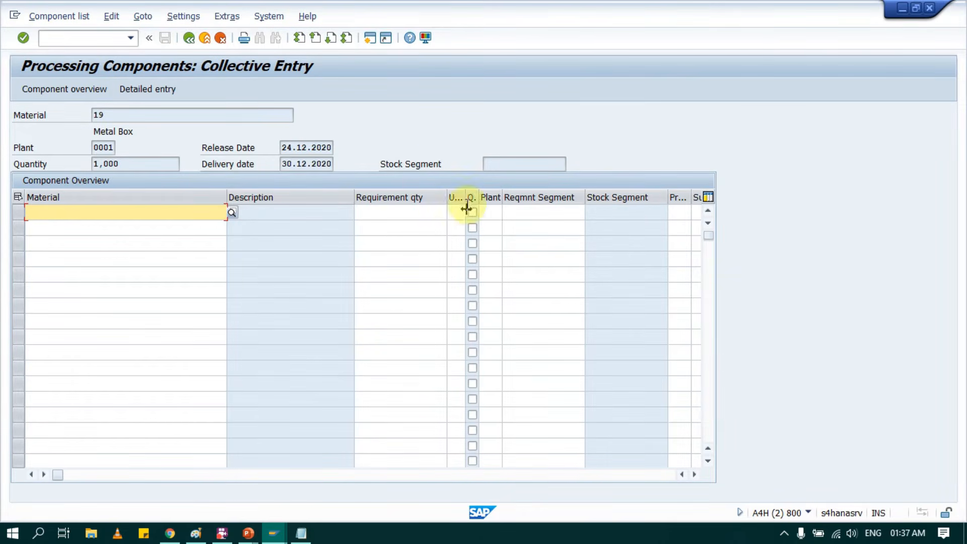
# Add raw material 100000033 as a component with a requirement quantity of 1 KG
pyautogui.click(166, 221)
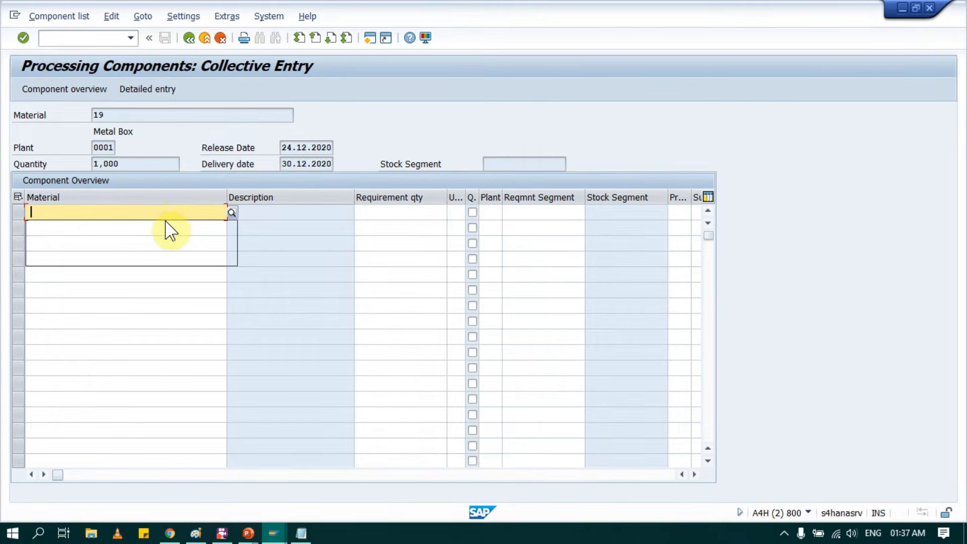
pyautogui.click(172, 226)
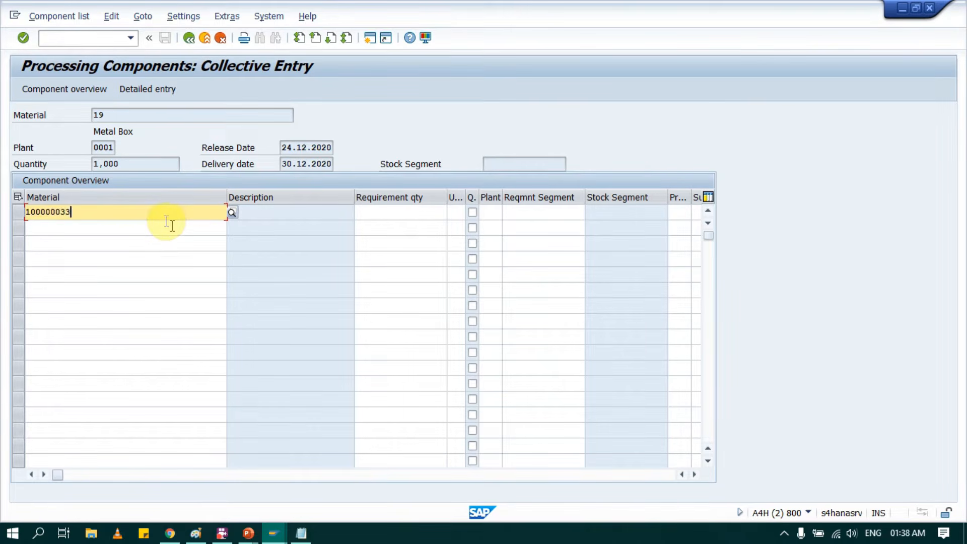
pyautogui.press('Tab')
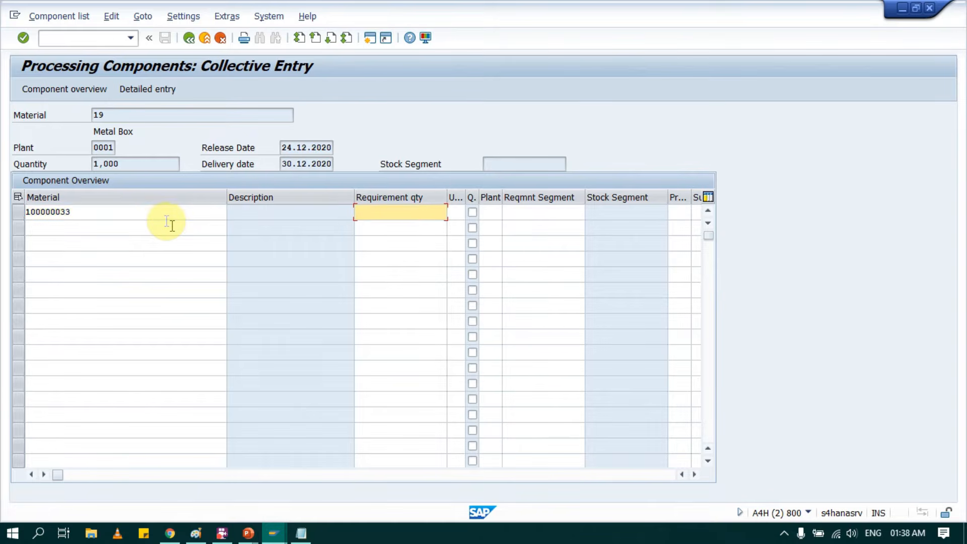
pyautogui.write('1')
pyautogui.press('Tab')
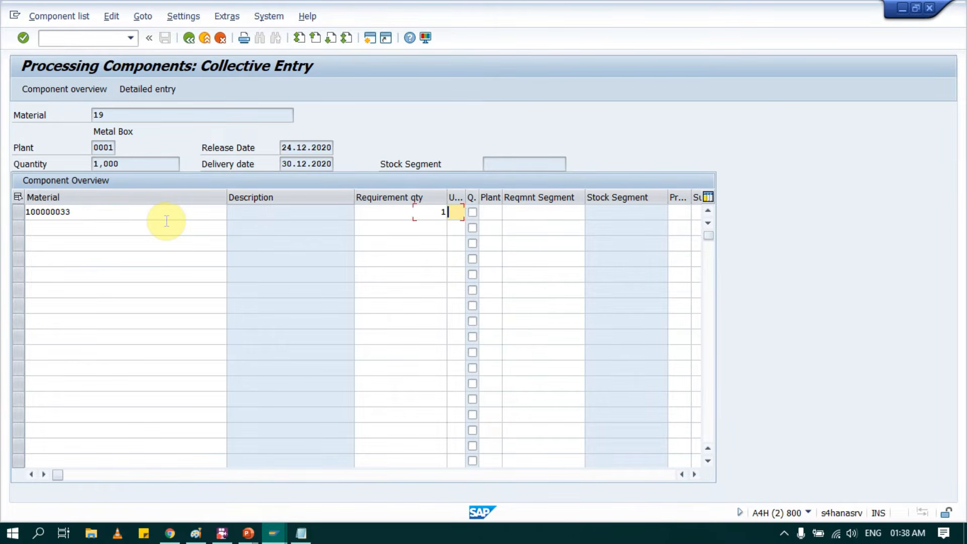
pyautogui.write('KG')
pyautogui.press('Tab')
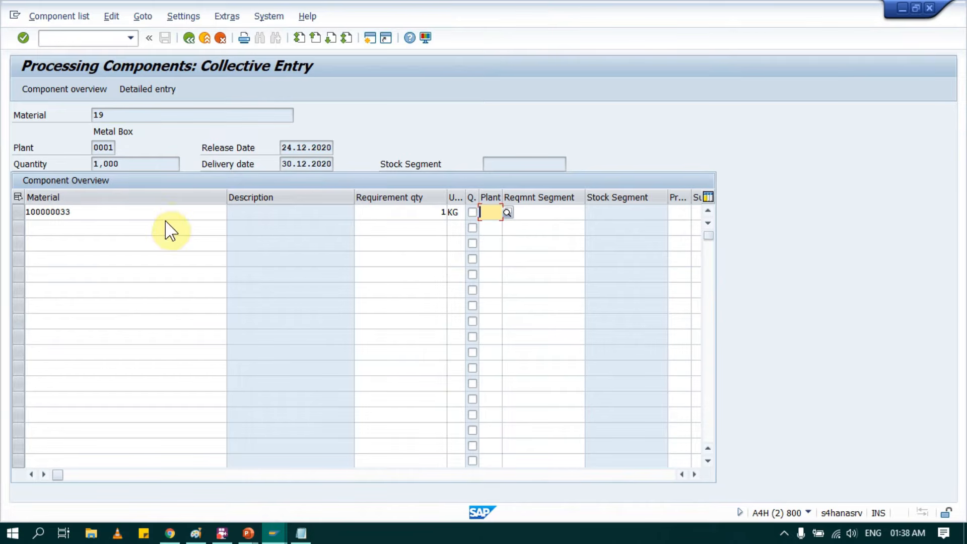
pyautogui.press('Return')
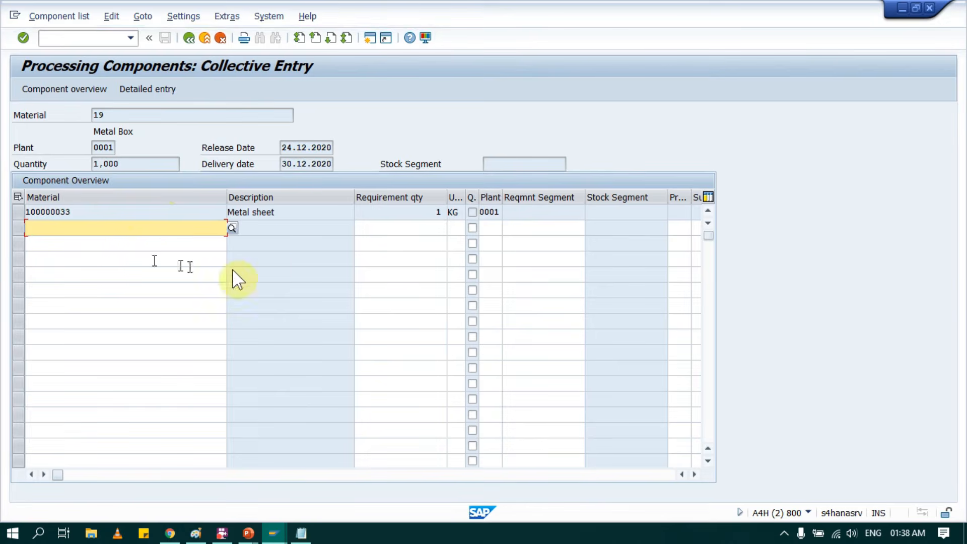
pyautogui.click(294, 212)
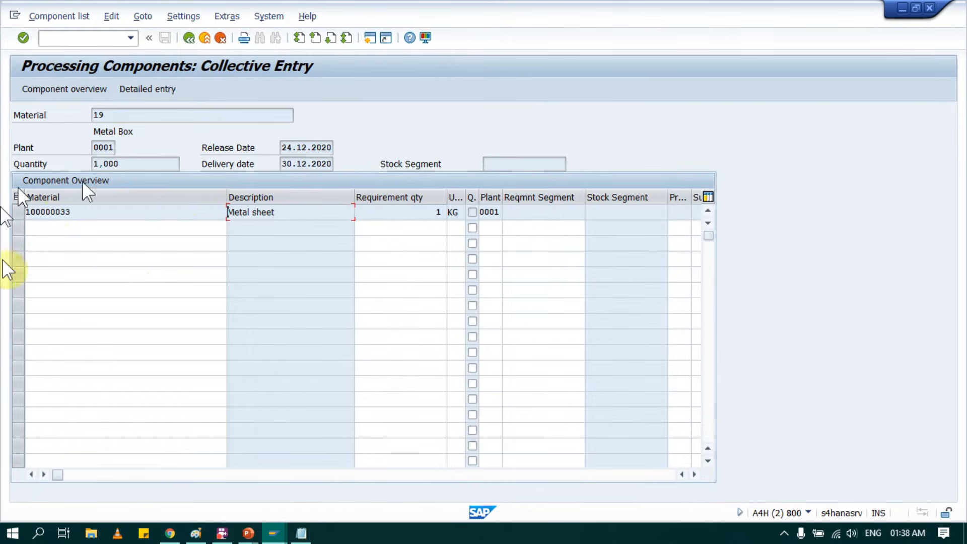
# Return to the purchase order and run its check, closing the resulting messages
pyautogui.click(188, 39)
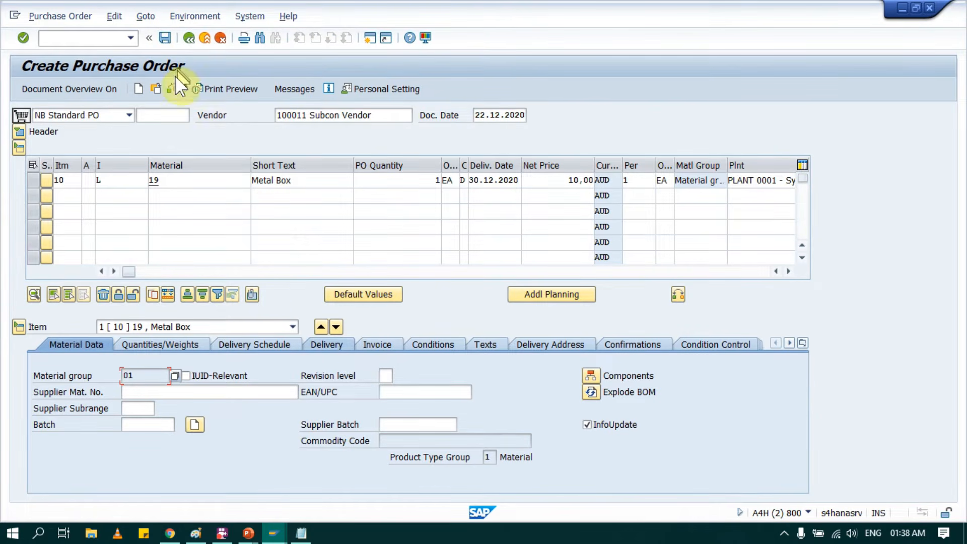
pyautogui.click(172, 89)
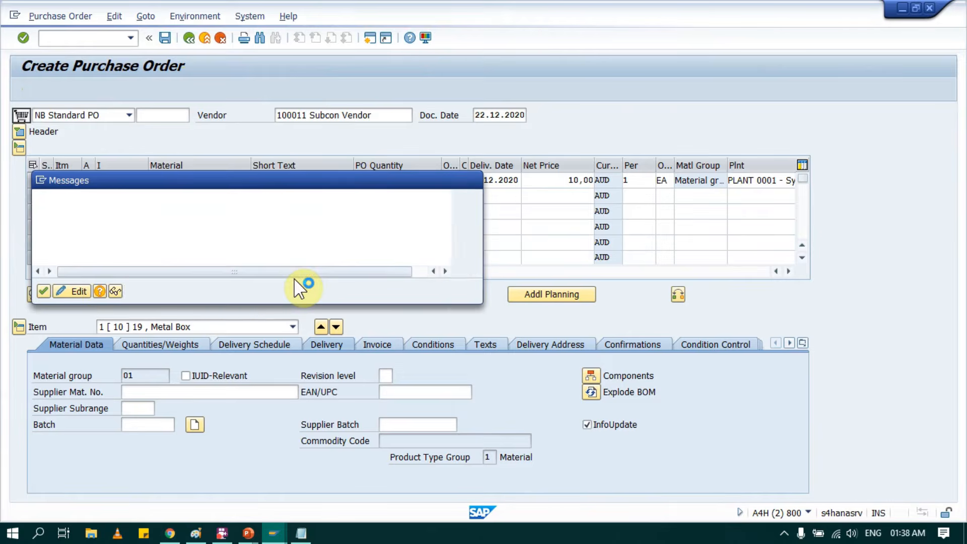
pyautogui.click(42, 290)
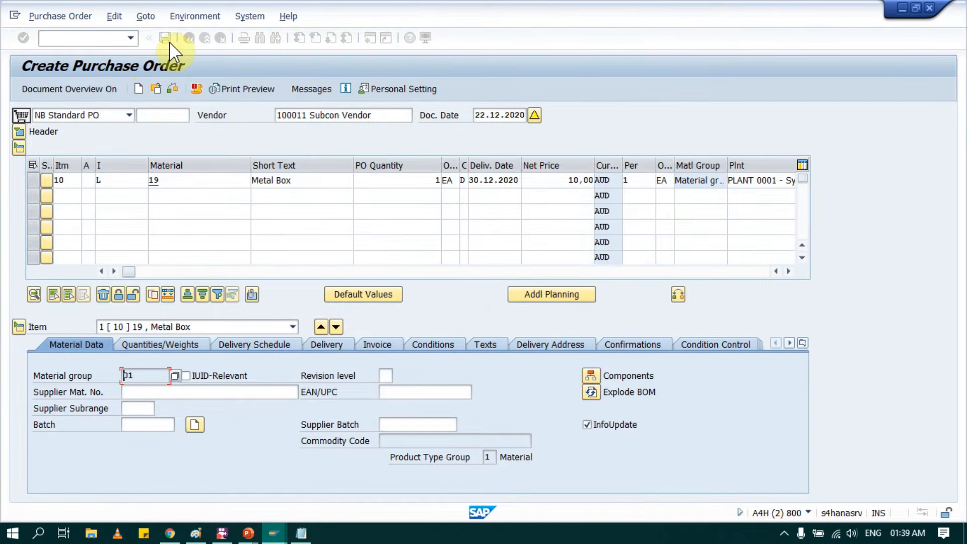
# Save the purchase order and copy its new document number from the message details
pyautogui.click(162, 40)
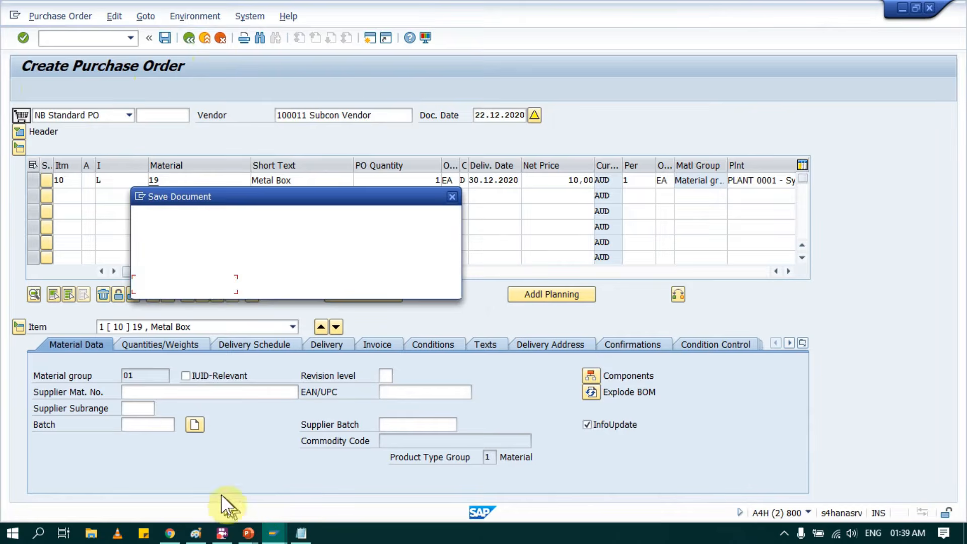
pyautogui.click(204, 286)
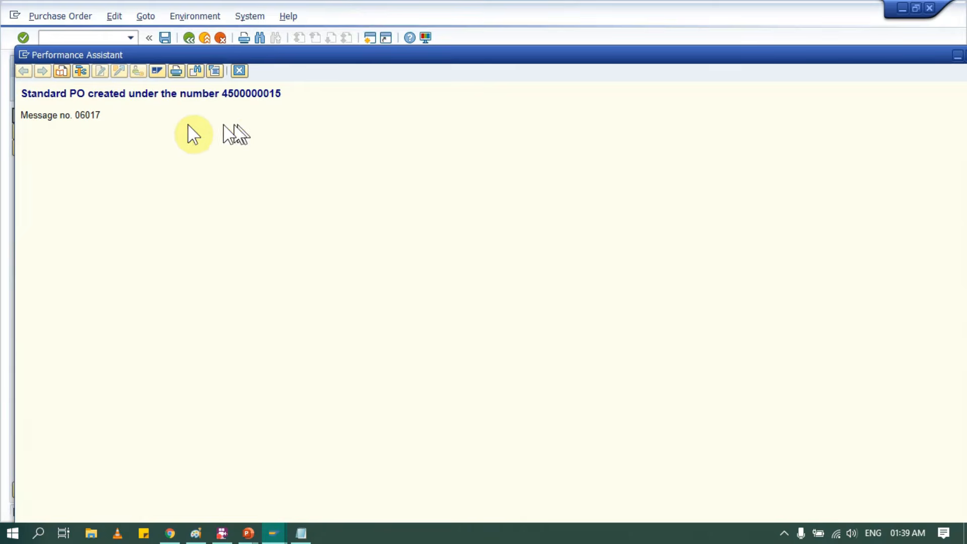
pyautogui.doubleClick(248, 93)
pyautogui.hotkey('ctrl', 'c')
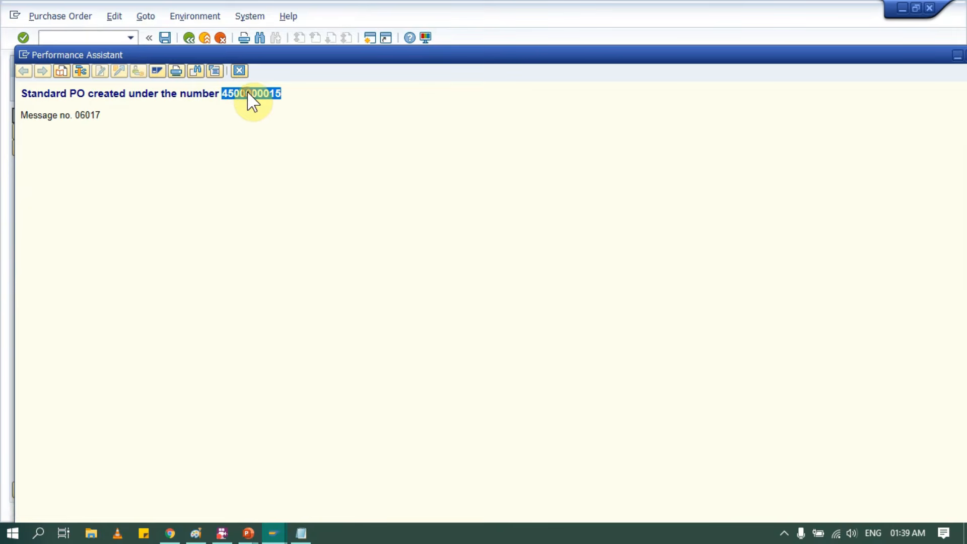
pyautogui.press('Escape')
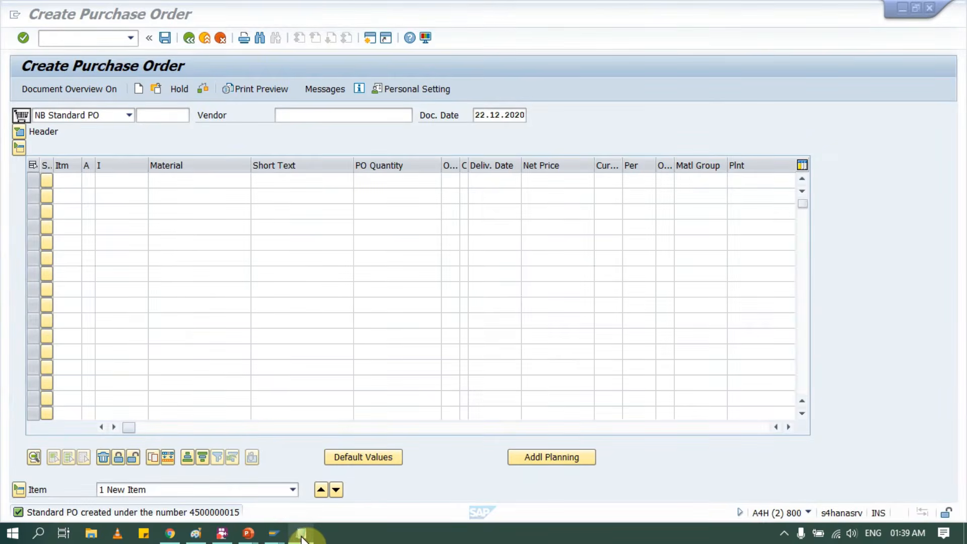
# Switch to the Subcon note in Notepad and add a "PO-" line with the copied purchase order number below the vendor line
pyautogui.click(301, 535)
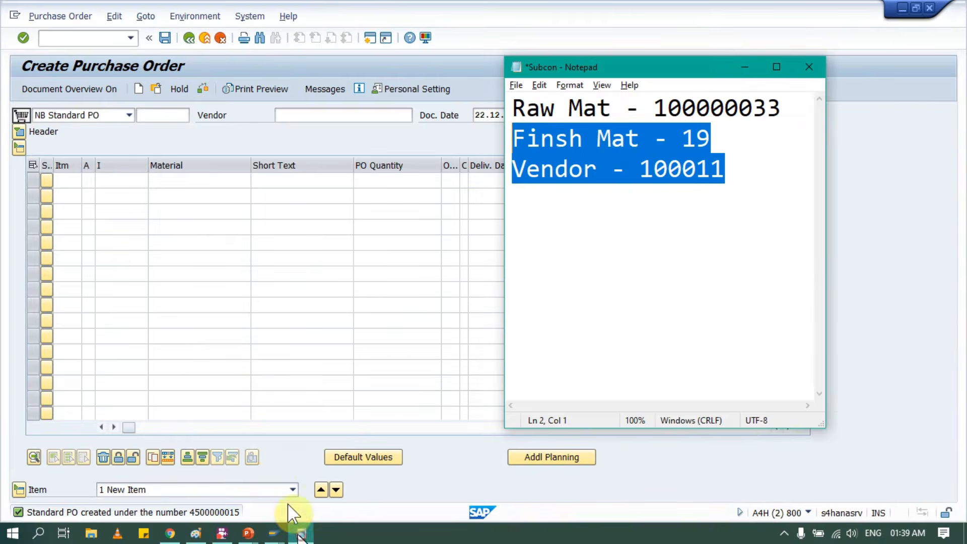
pyautogui.click(772, 190)
pyautogui.press('Return')
pyautogui.press('Return')
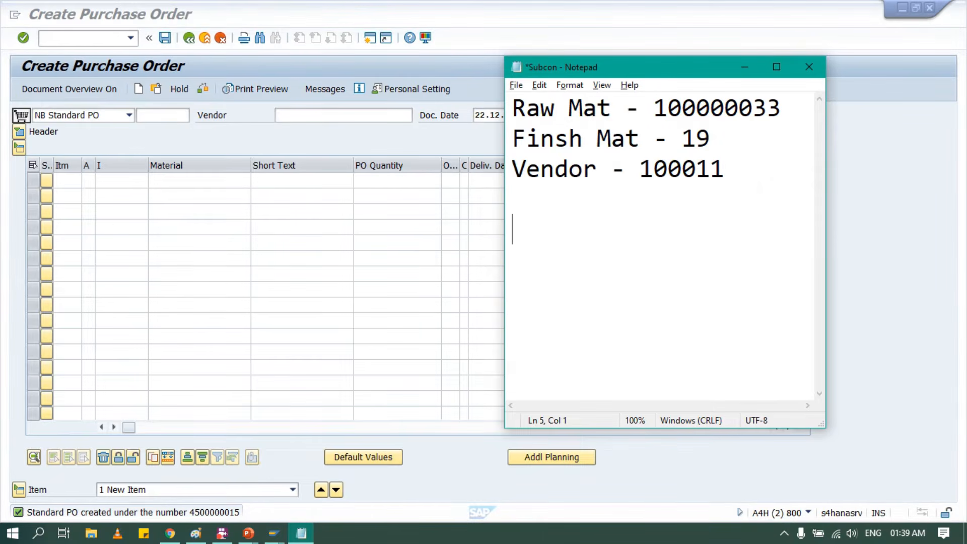
pyautogui.write('PO-')
pyautogui.hotkey('ctrl', 'v')
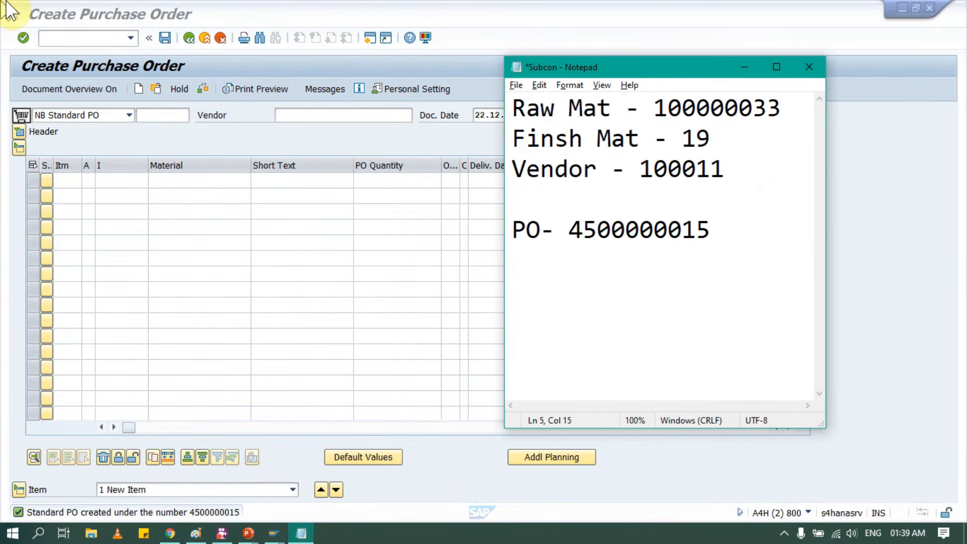
# Switch to the subcontracting process slide to check the stage following the purchase order, and return to SAP
pyautogui.click(318, 309)
pyautogui.hotkey('alt', 'Tab')
pyautogui.hotkey('alt', 'Tab')
pyautogui.hotkey('alt', 'Tab')
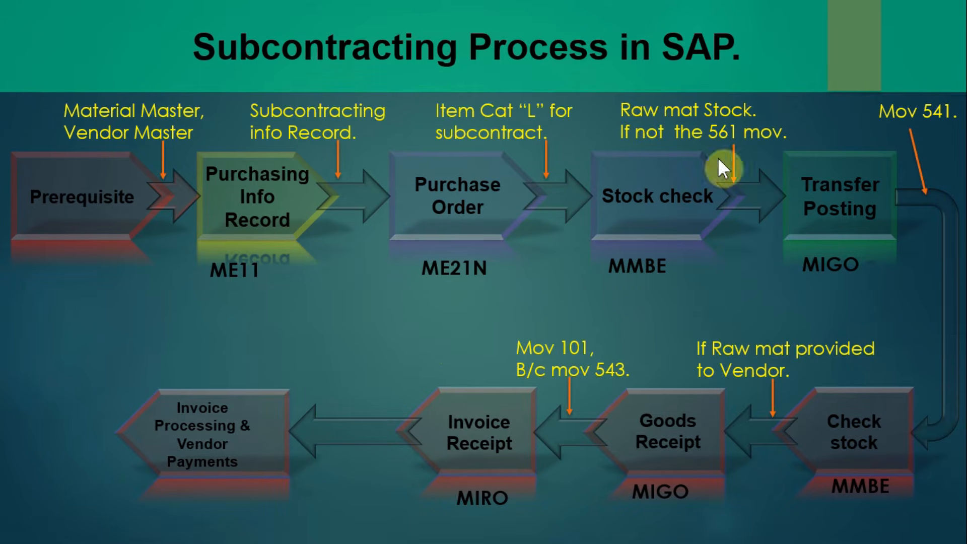
pyautogui.hotkey('alt', 'Tab')
pyautogui.click(412, 222)
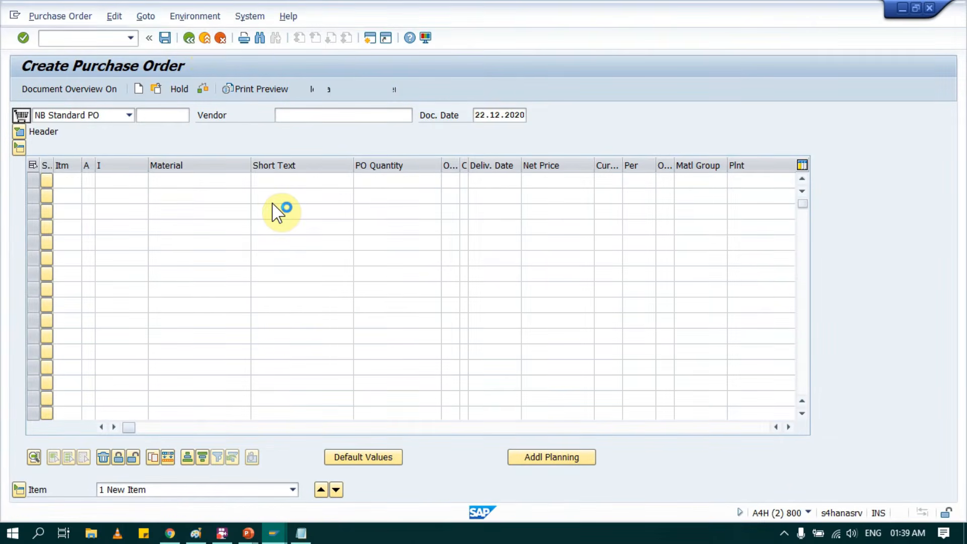
# Open the stock overview with transaction MMBE
pyautogui.write('MMBE')
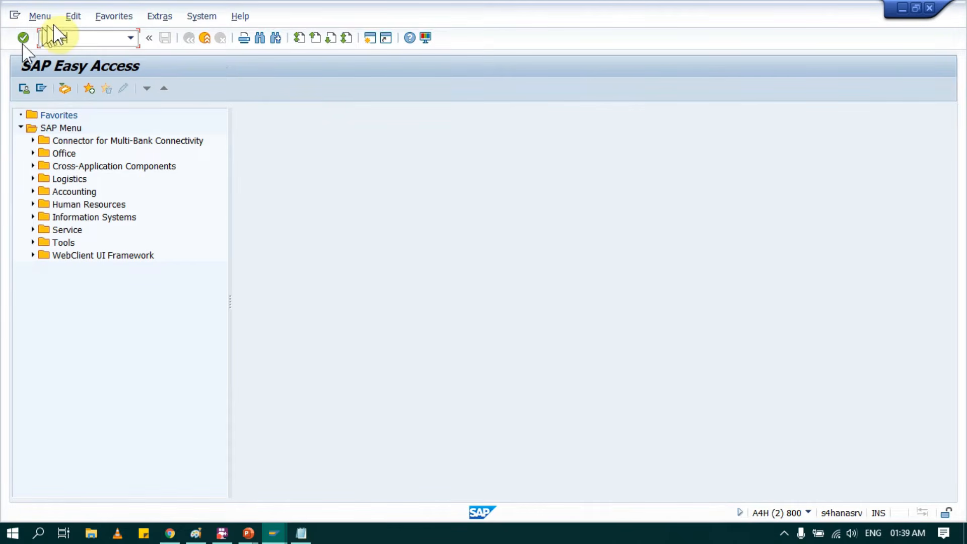
pyautogui.moveTo(83, 33); pyautogui.dragTo(39, 33)
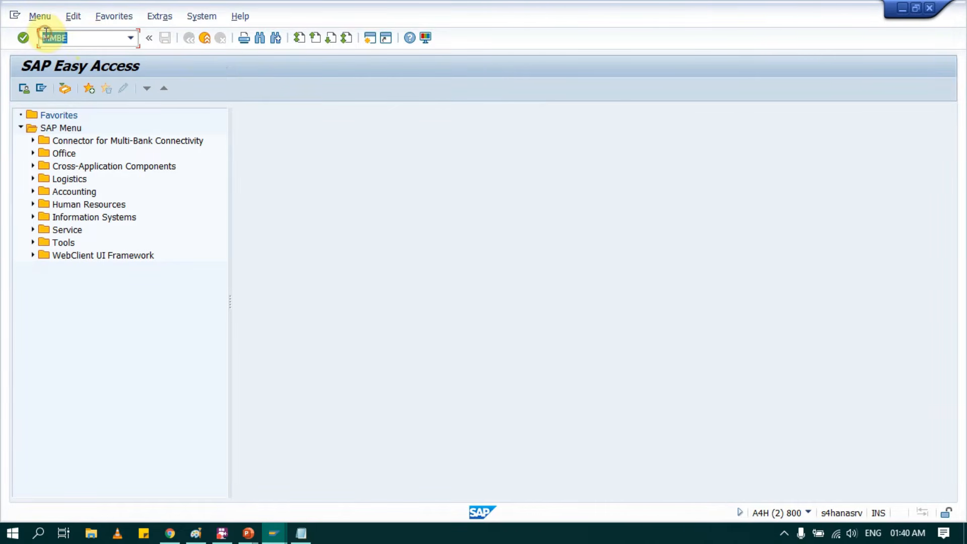
pyautogui.press('Return')
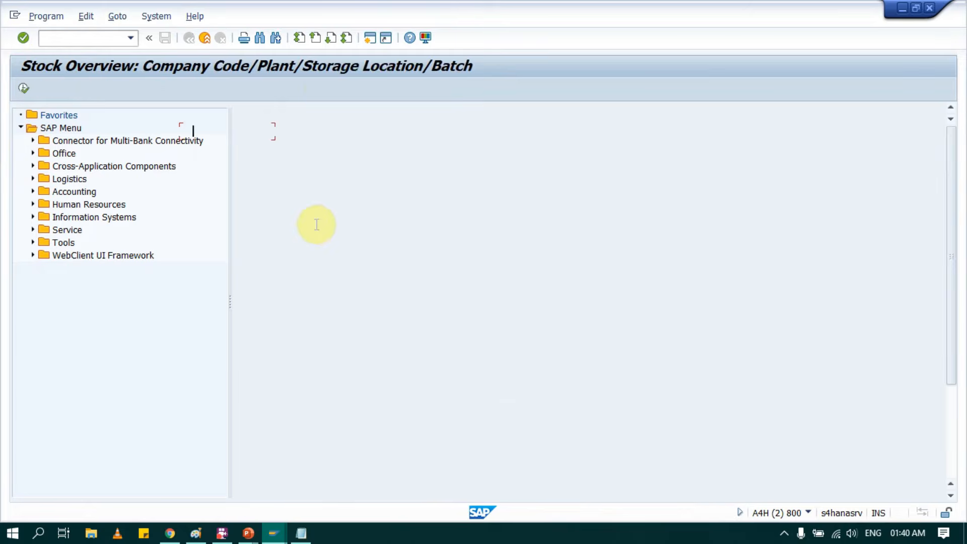
# Enter raw material 100000033 as the stock overview selection for plant 0001 and run the report
pyautogui.press('BackSpace')
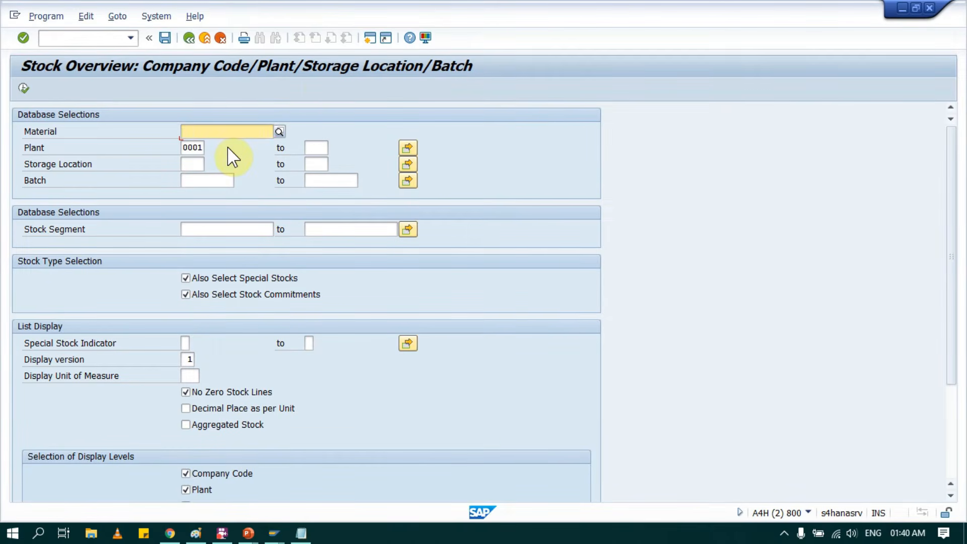
pyautogui.write('1000000')
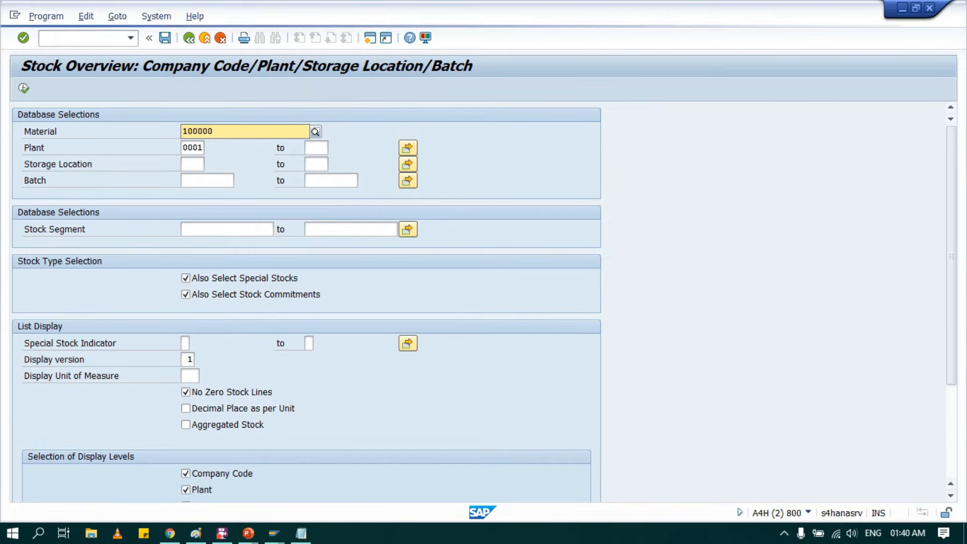
pyautogui.write('33')
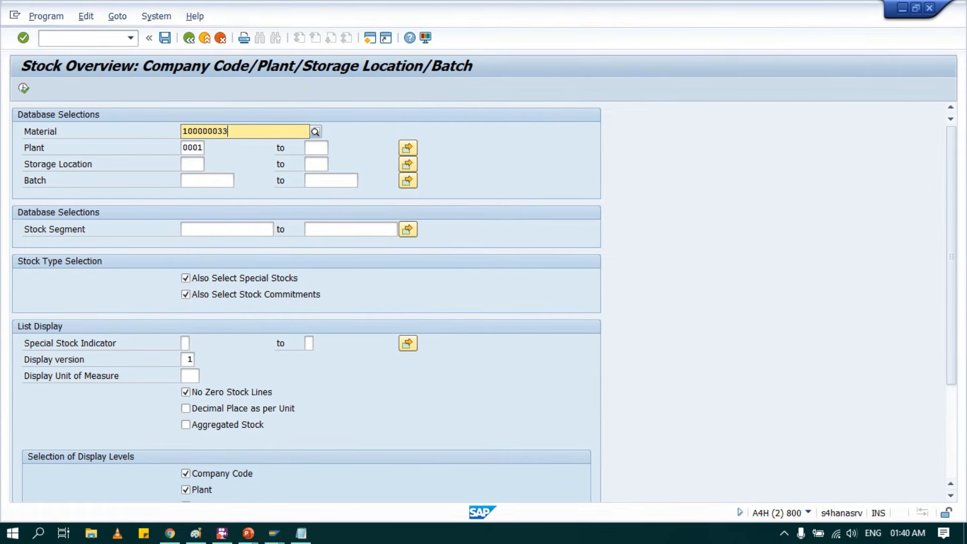
pyautogui.press('Return')
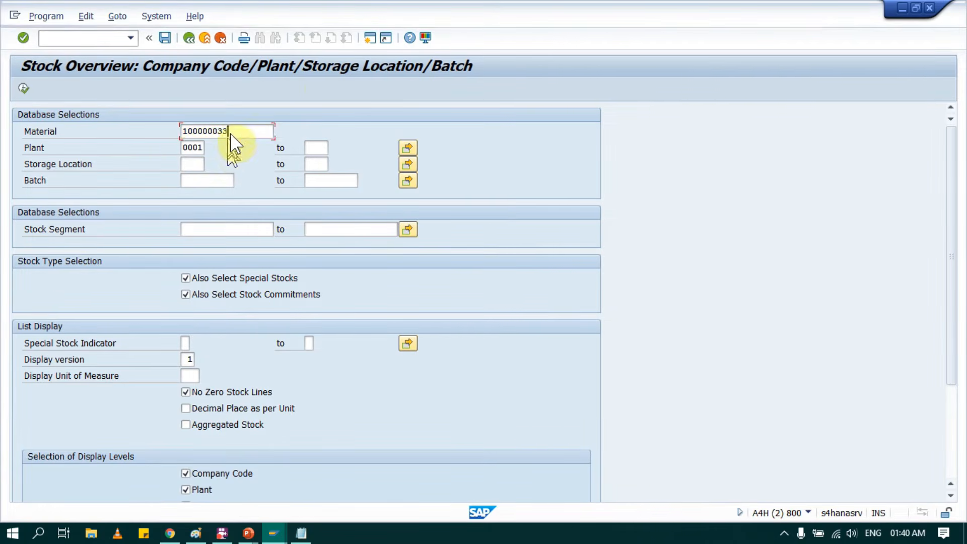
pyautogui.doubleClick(210, 132)
pyautogui.click(209, 132)
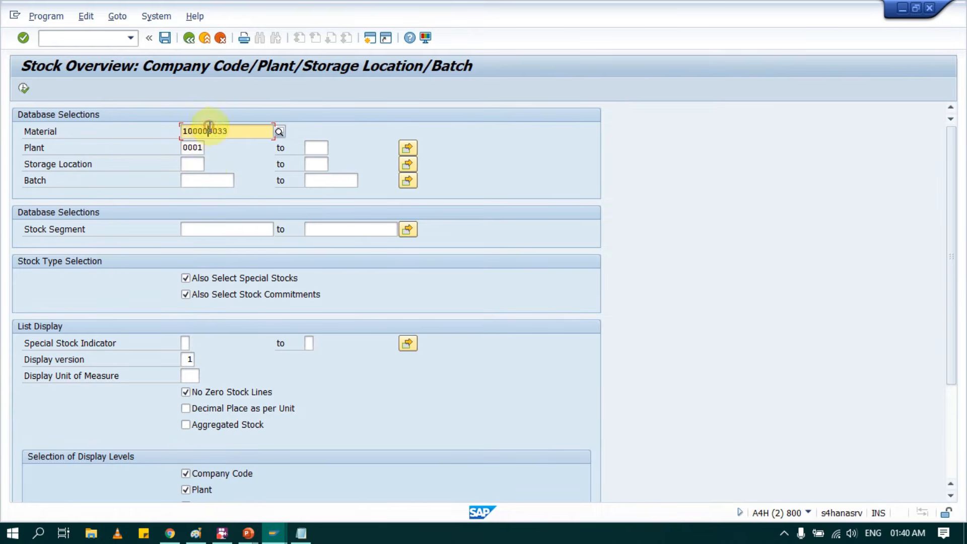
pyautogui.press('BackSpace')
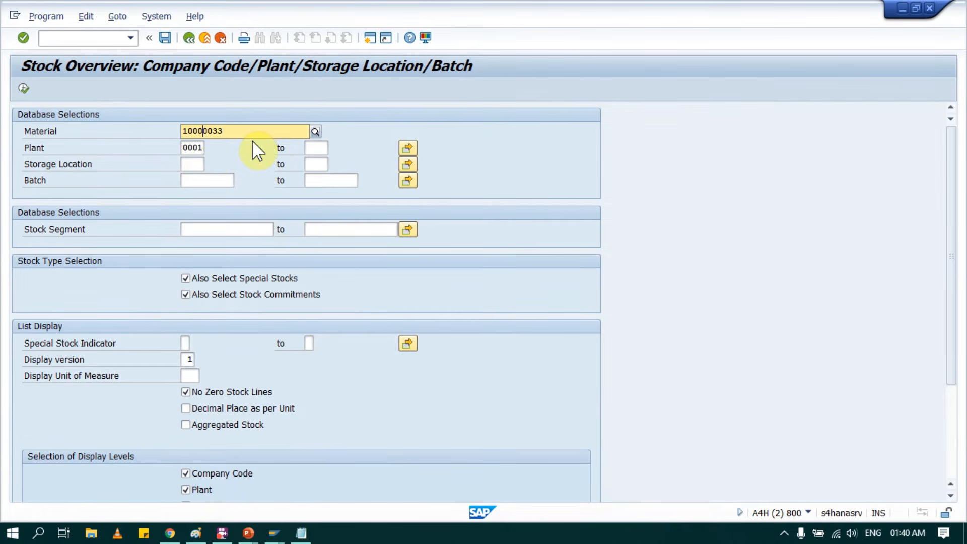
pyautogui.press('Return')
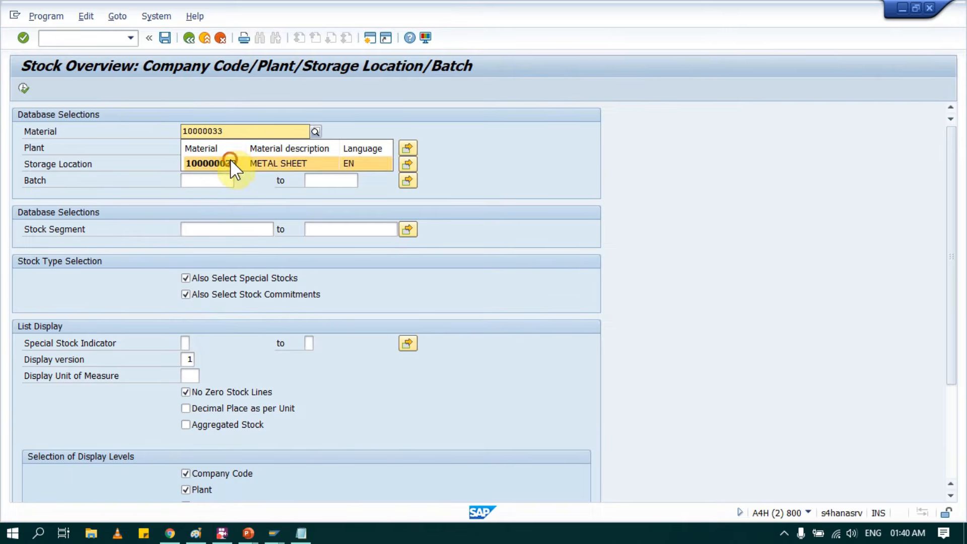
pyautogui.click(232, 164)
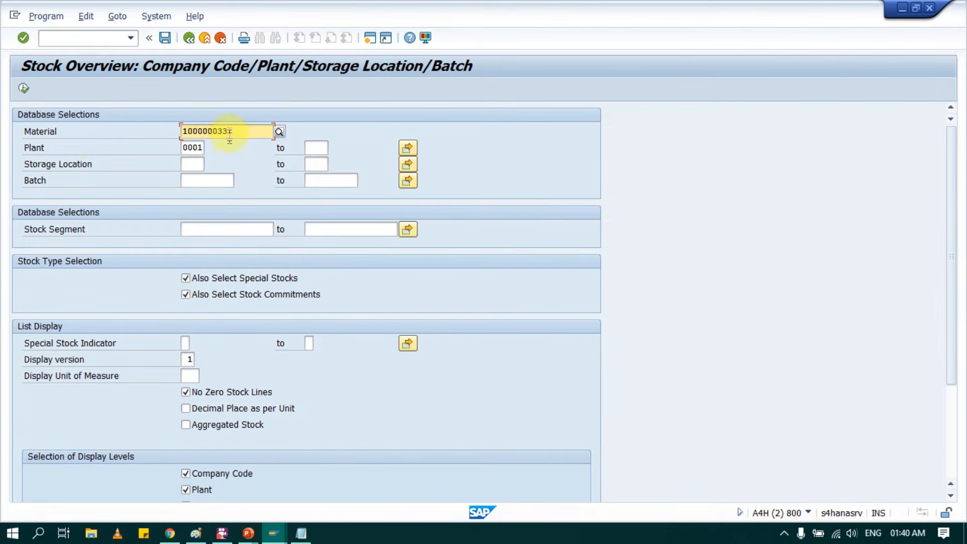
pyautogui.click(26, 89)
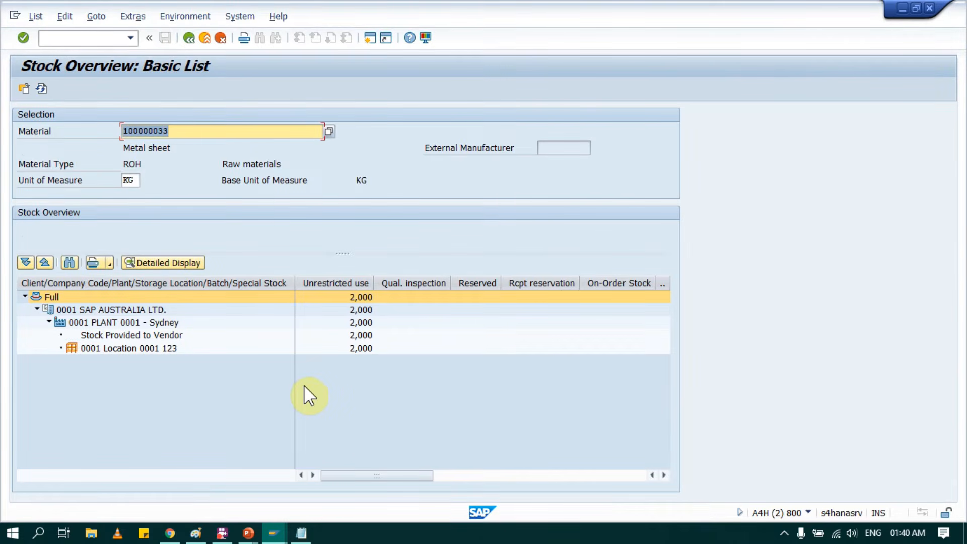
# Check the unrestricted-use stock of the metal sheet in storage location 0001 against the stock check stage on the process slide
pyautogui.click(355, 348)
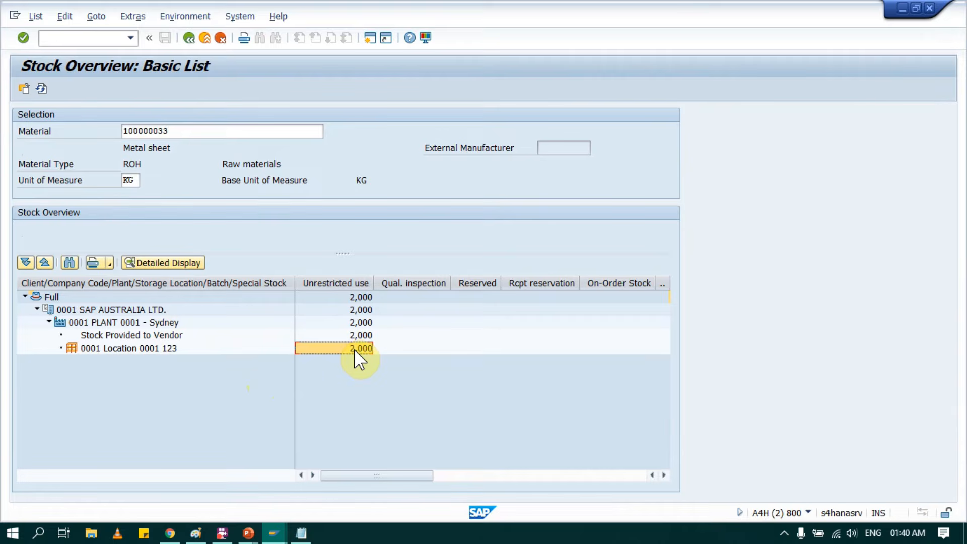
pyautogui.hotkey('alt', 'Tab')
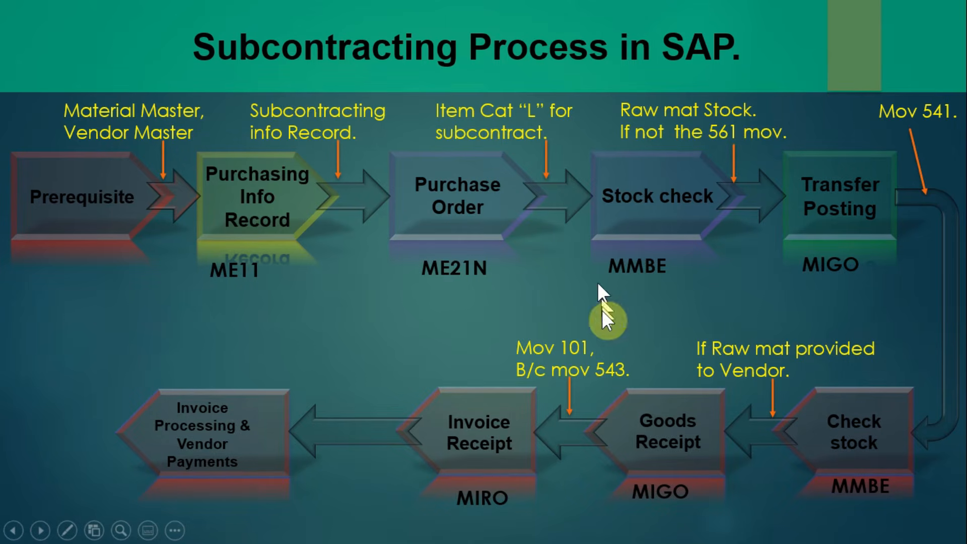
pyautogui.hotkey('alt', 'Tab')
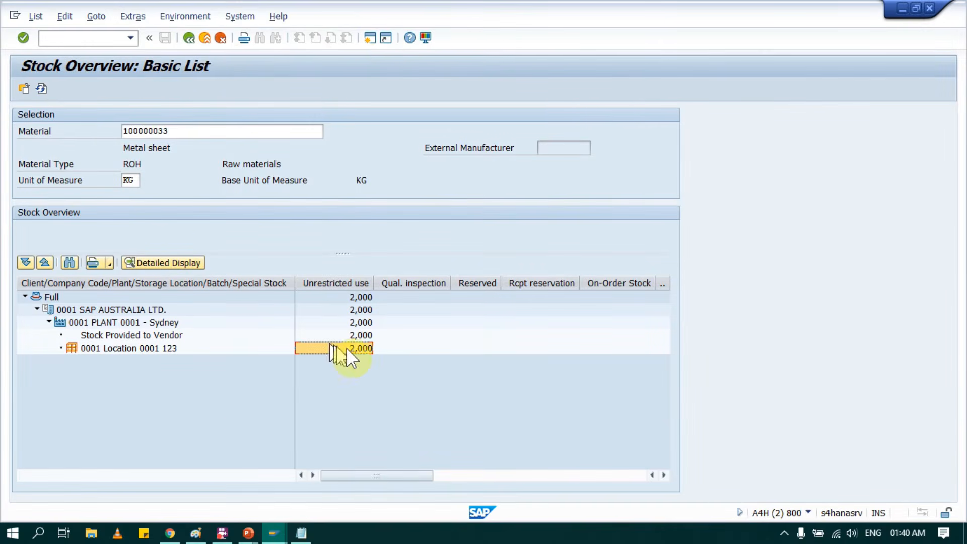
pyautogui.click(362, 348)
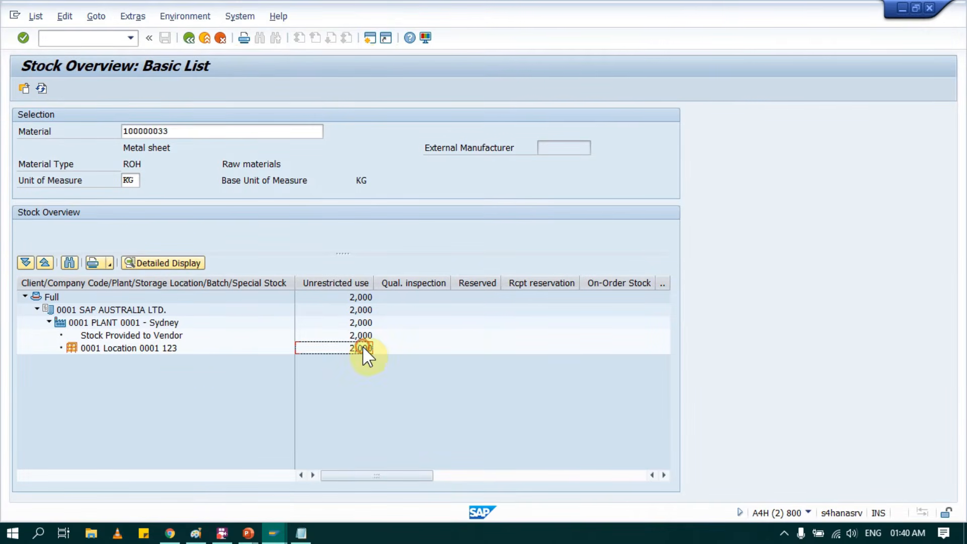
# Open a new SAP session and start transaction MIGO_GI in it
pyautogui.click(370, 38)
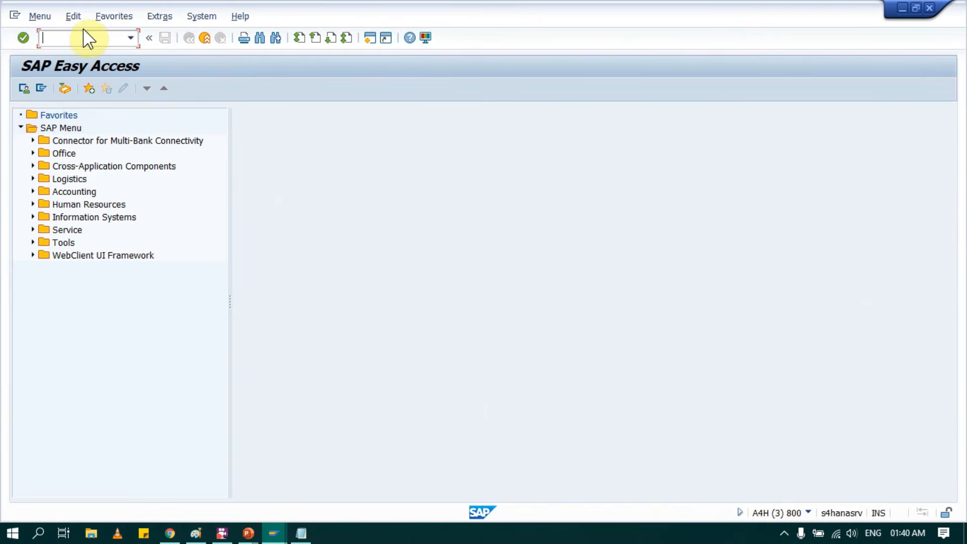
pyautogui.click(91, 39)
pyautogui.write('MIGO_GI')
pyautogui.press('Return')
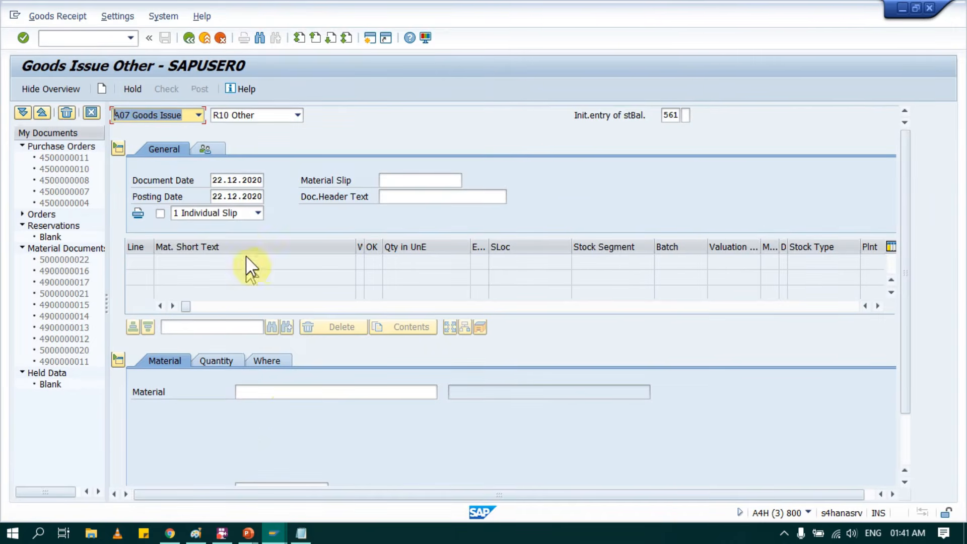
# Select A07 Goods Issue with reference R10 Other for the posting
pyautogui.click(200, 114)
pyautogui.click(165, 151)
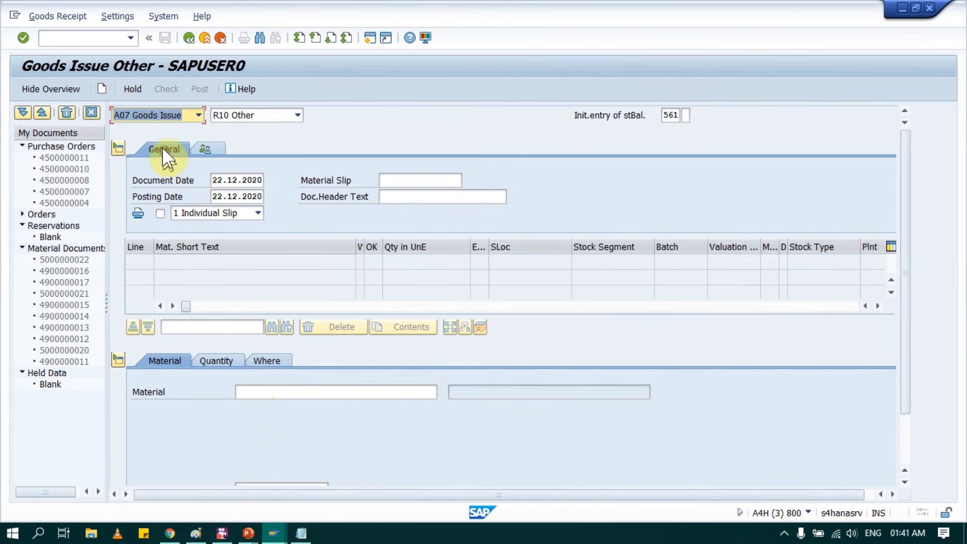
pyautogui.click(297, 116)
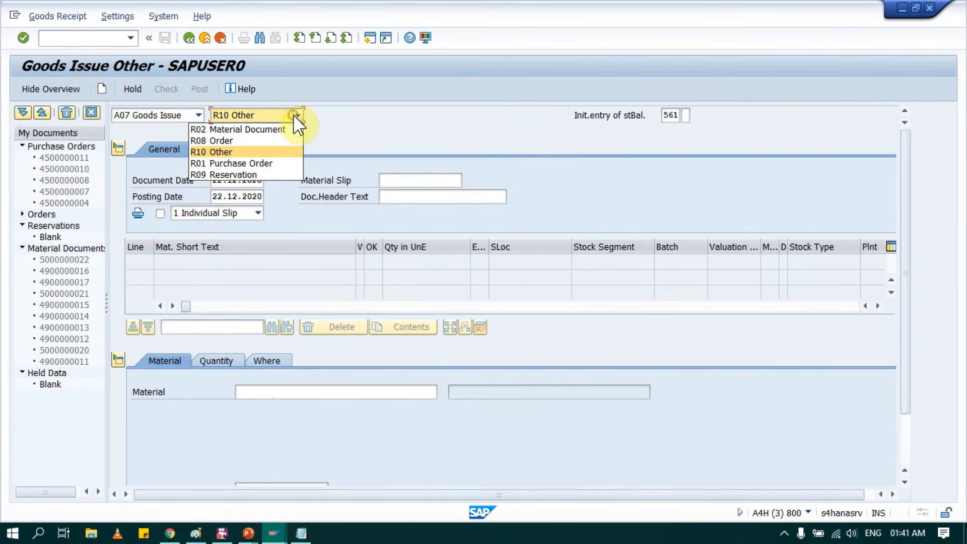
pyautogui.click(214, 153)
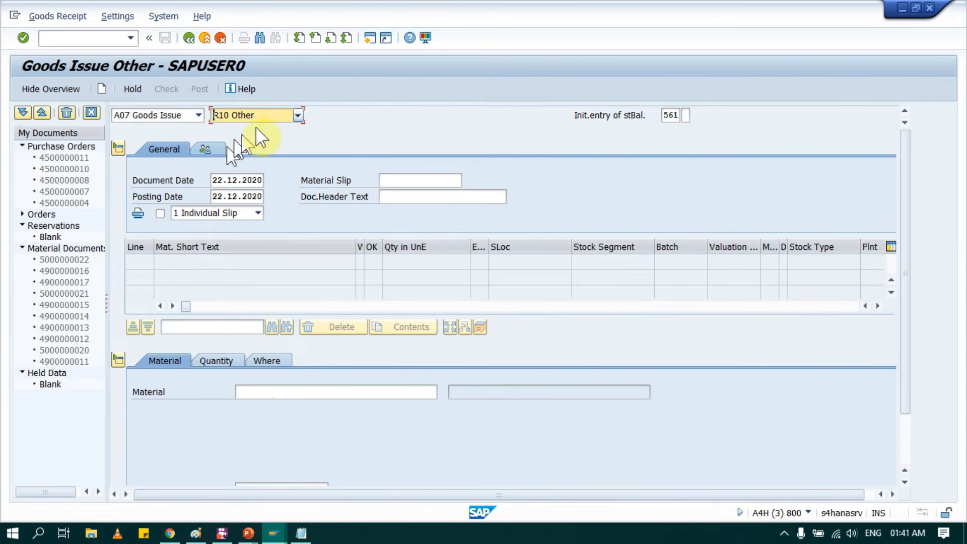
# Choose movement type 561 without special stock, the receipt per initial entry of stock balances into unrestricted use, from the list of movement types
pyautogui.click(671, 116)
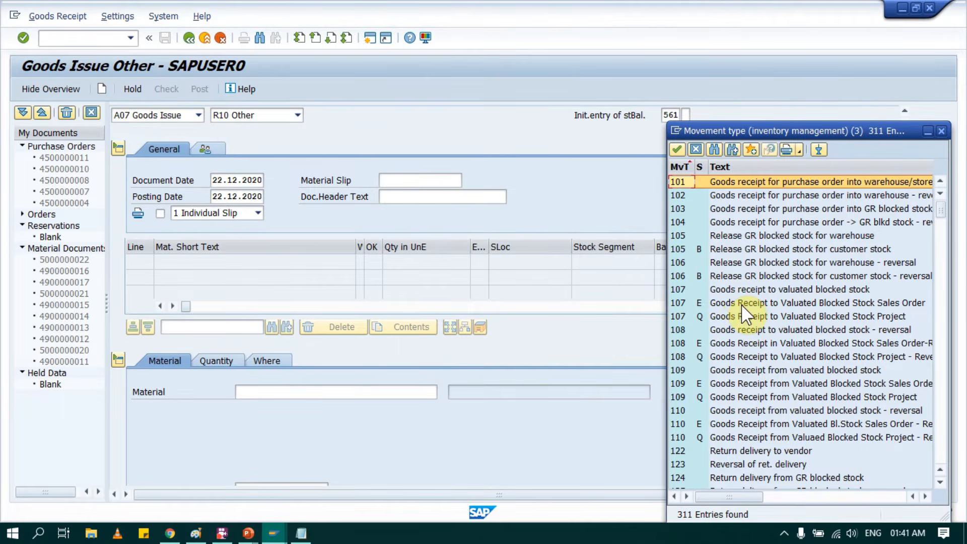
pyautogui.scroll(-6, 742, 304)
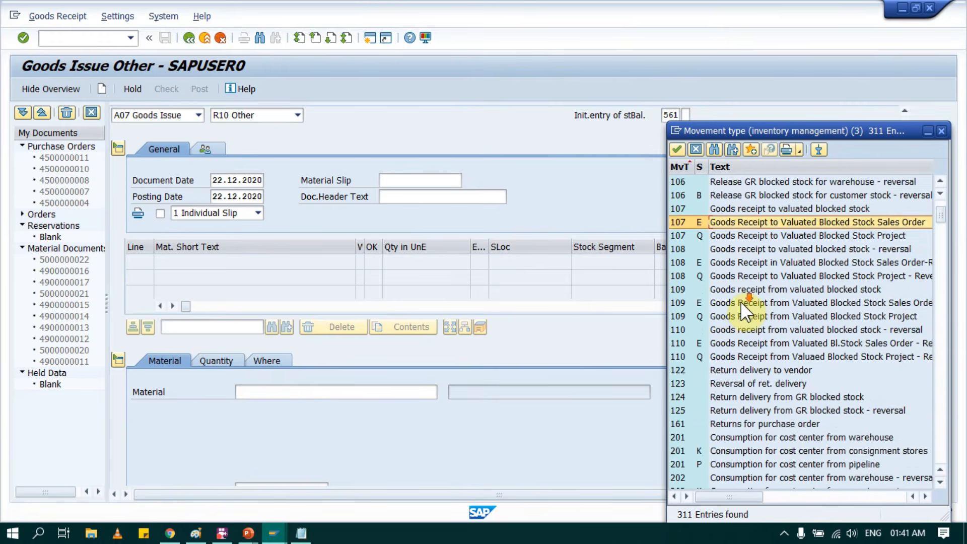
pyautogui.scroll(-20, 740, 305)
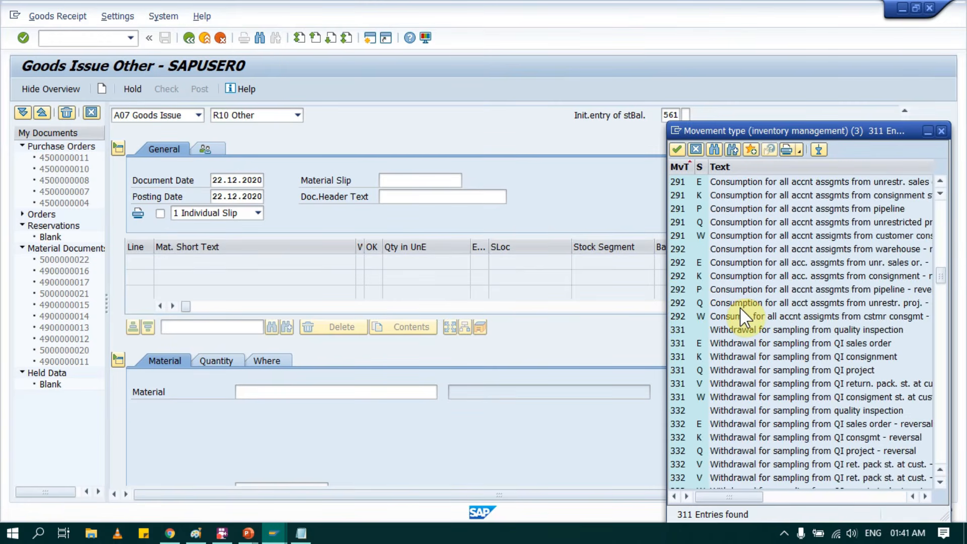
pyautogui.scroll(-20, 741, 308)
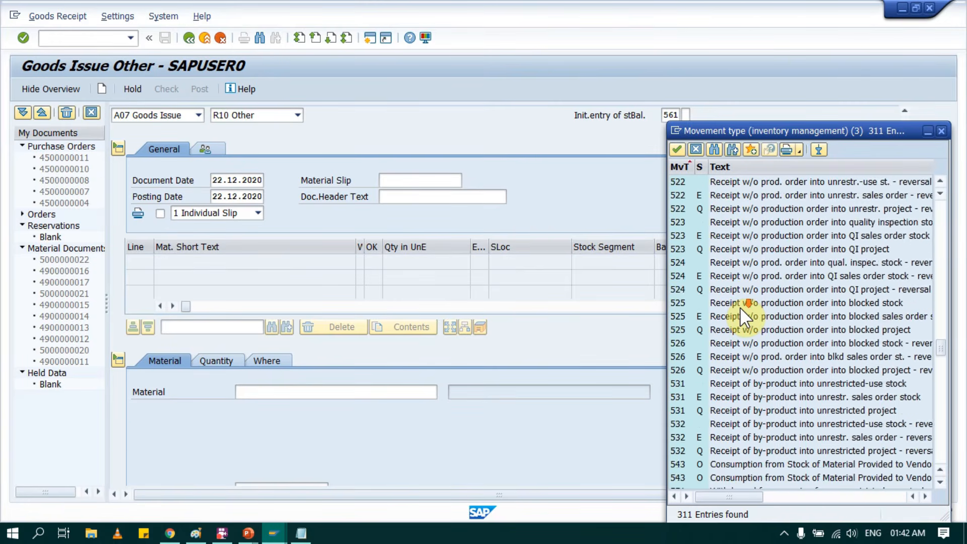
pyautogui.scroll(-6, 741, 309)
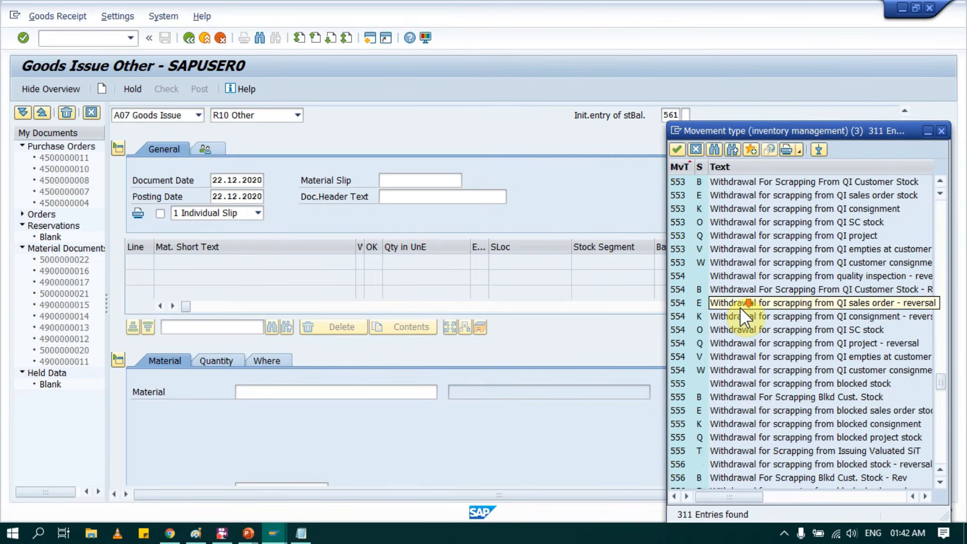
pyautogui.scroll(-8, 795, 393)
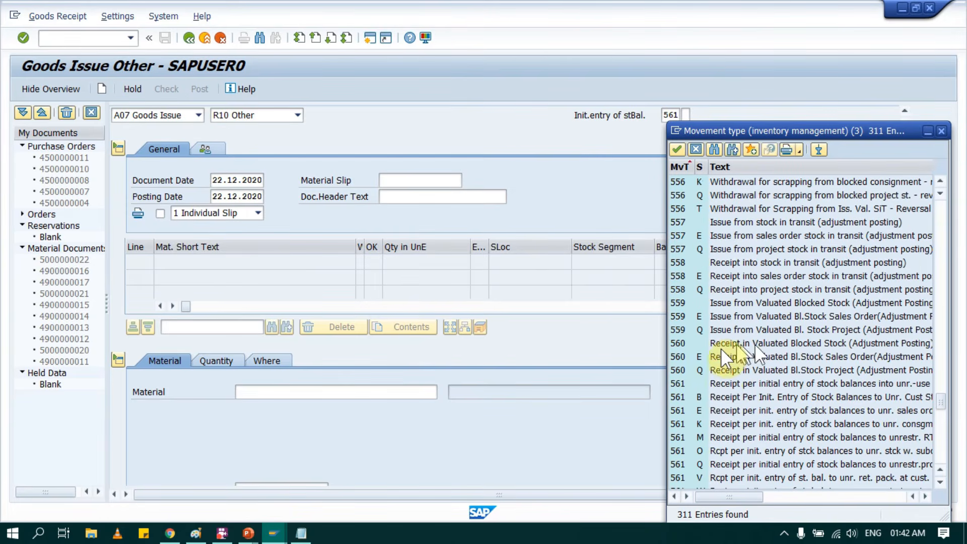
pyautogui.click(728, 382)
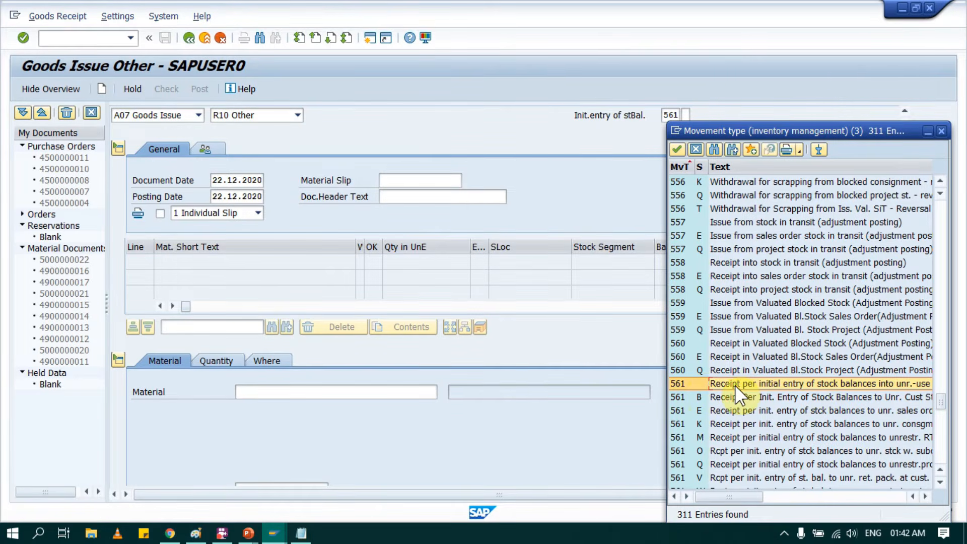
pyautogui.doubleClick(735, 385)
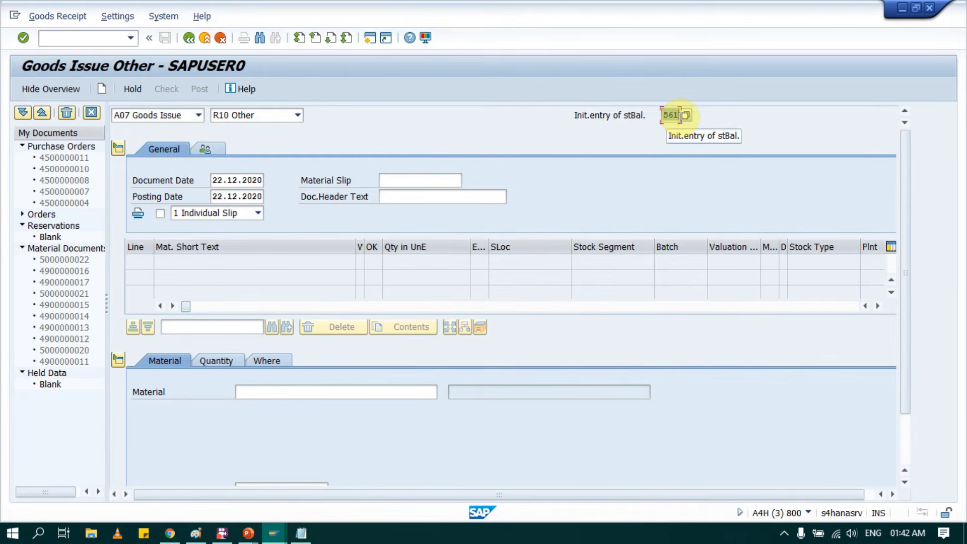
# Enter material 100000033 with a quantity of 3 KG as the posting's item
pyautogui.click(318, 393)
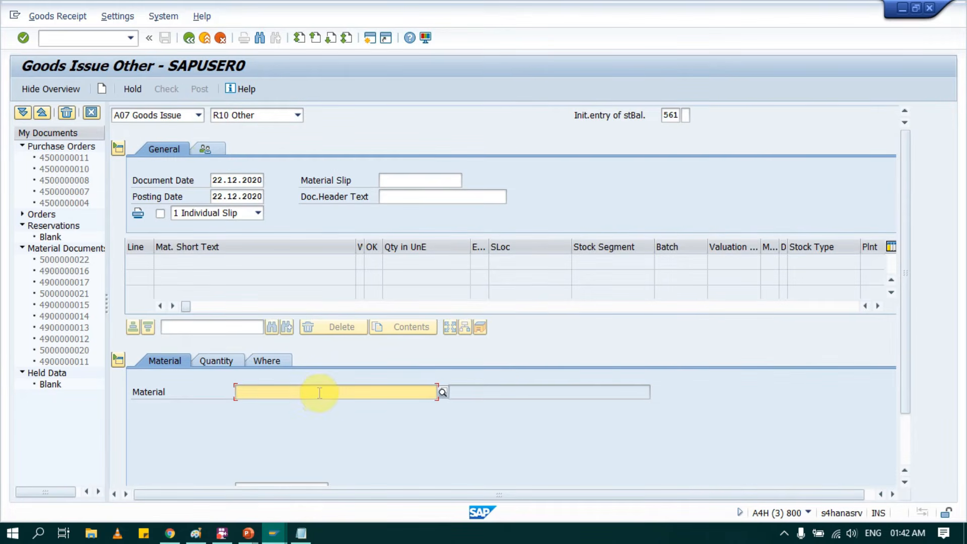
pyautogui.write('1')
pyautogui.click(283, 404)
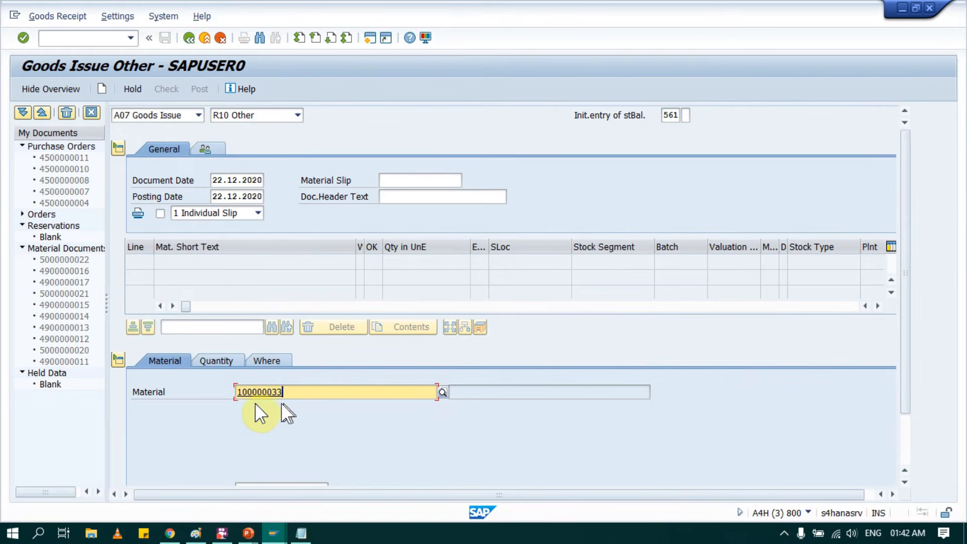
pyautogui.click(221, 361)
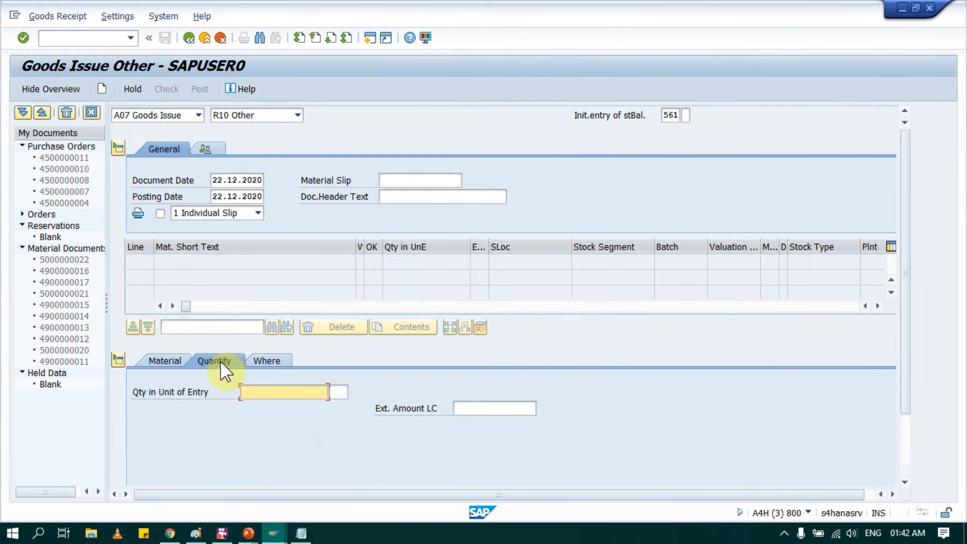
pyautogui.write('3')
pyautogui.click(342, 391)
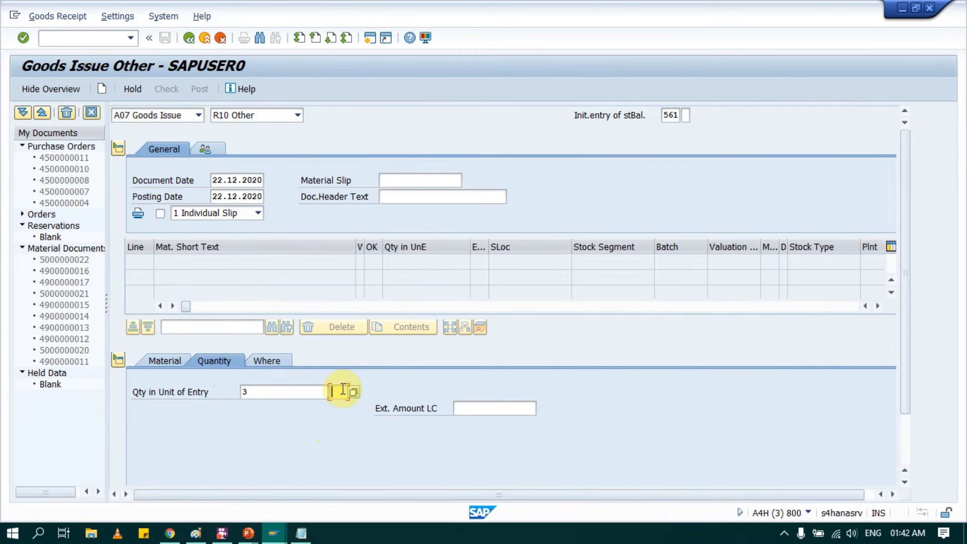
pyautogui.write('KG')
pyautogui.press('Return')
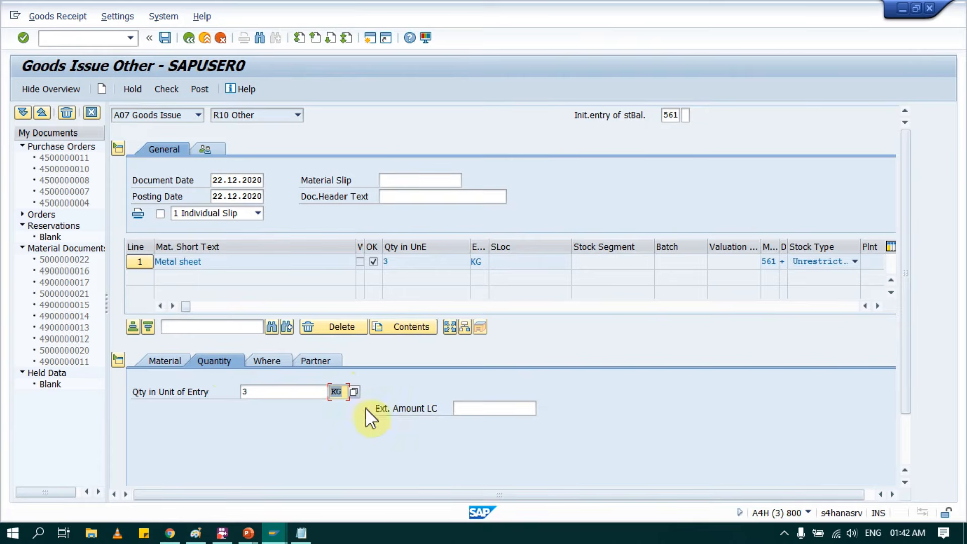
# Assign the Metal sheet item to plant 0001 and storage location 0001
pyautogui.click(267, 361)
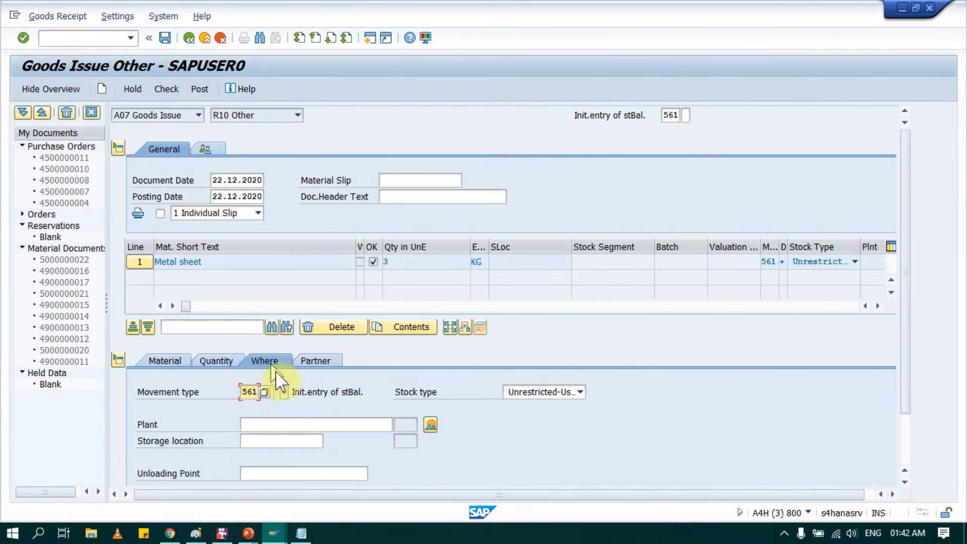
pyautogui.click(276, 426)
pyautogui.write('0001')
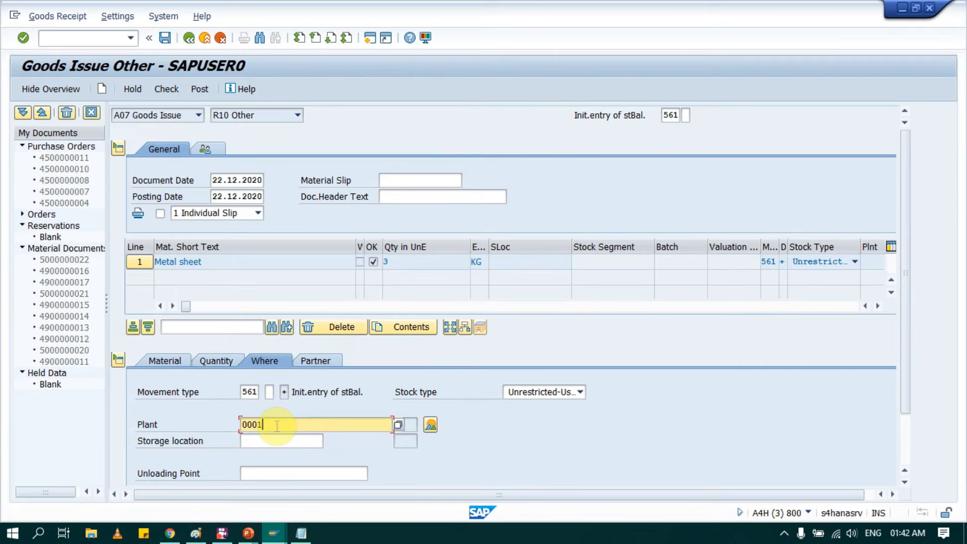
pyautogui.press('Tab')
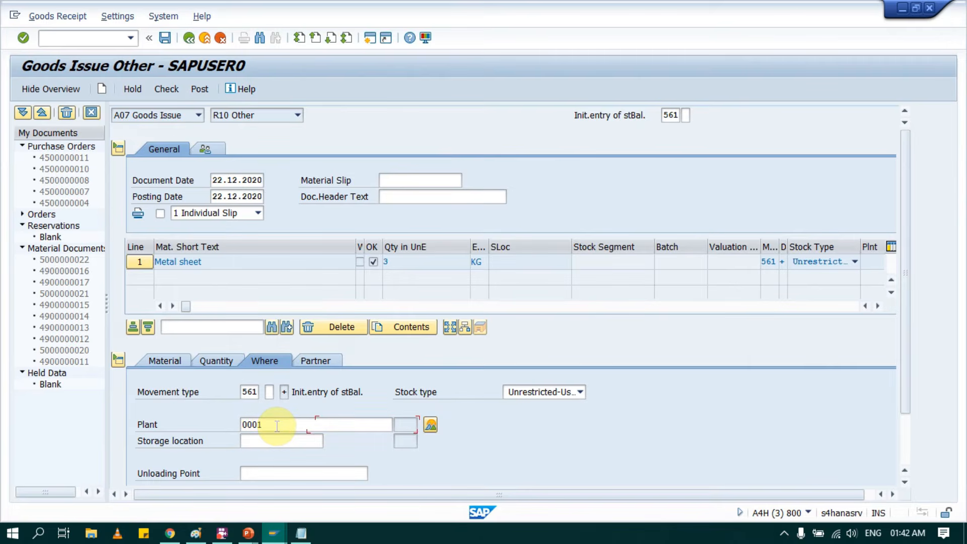
pyautogui.press('Tab')
pyautogui.write('0001')
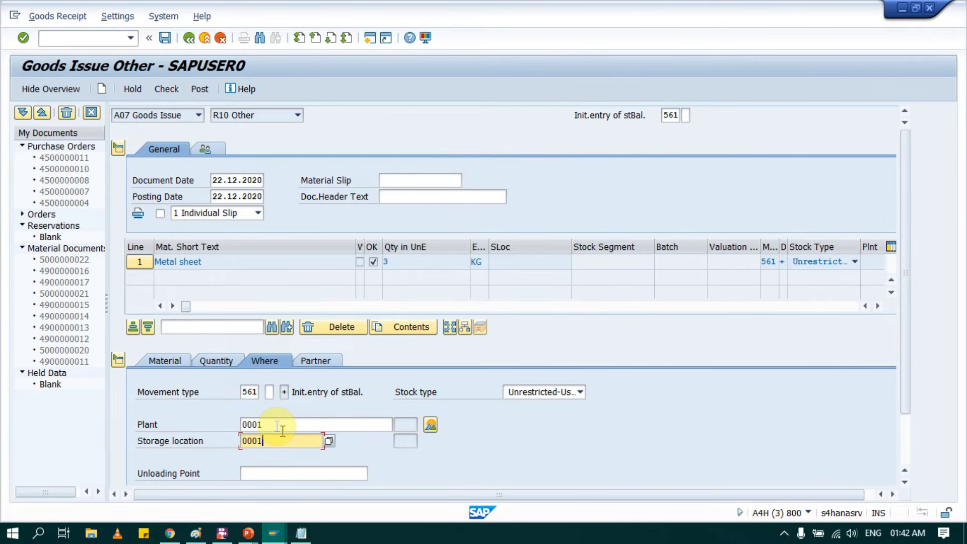
# Review the item's partner and location details, run the document check and post the initial stock entry
pyautogui.click(319, 359)
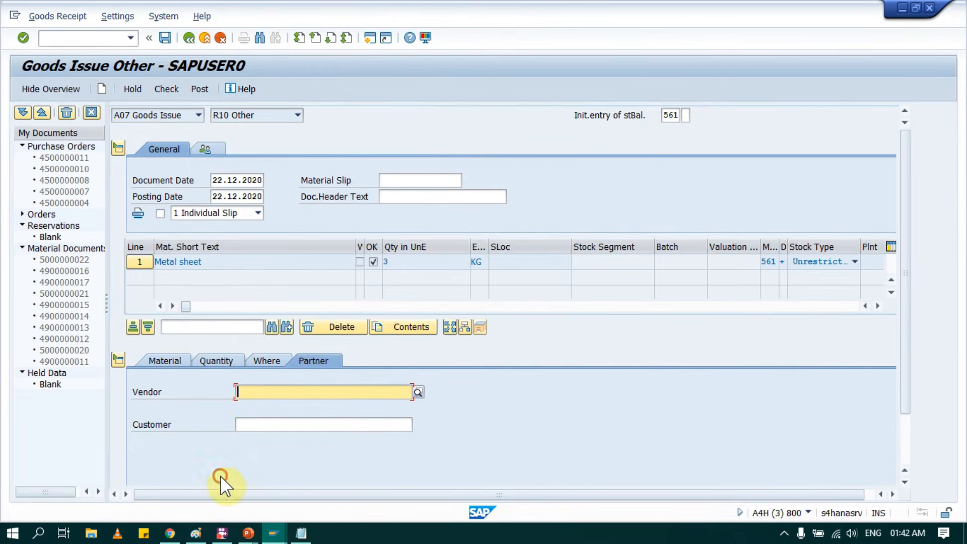
pyautogui.click(263, 360)
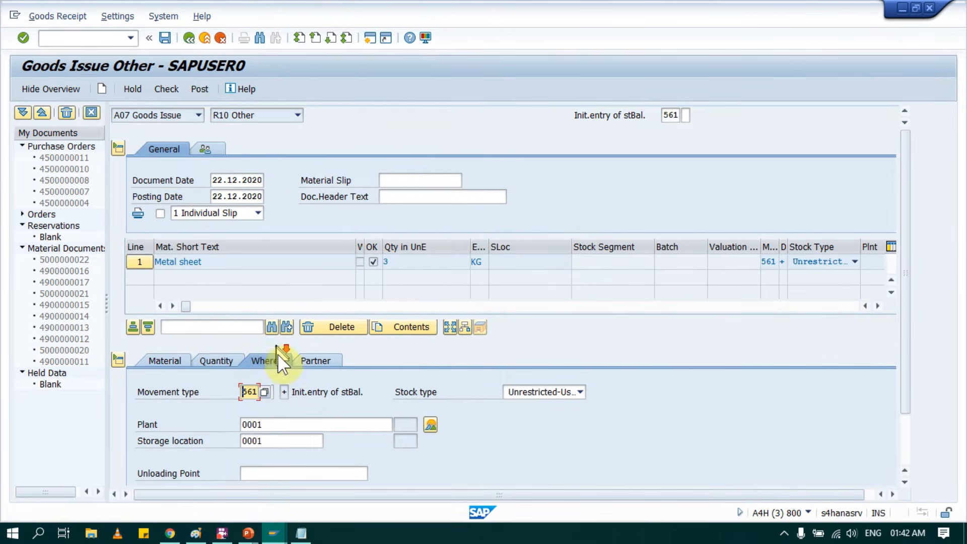
pyautogui.scroll(-3, 278, 356)
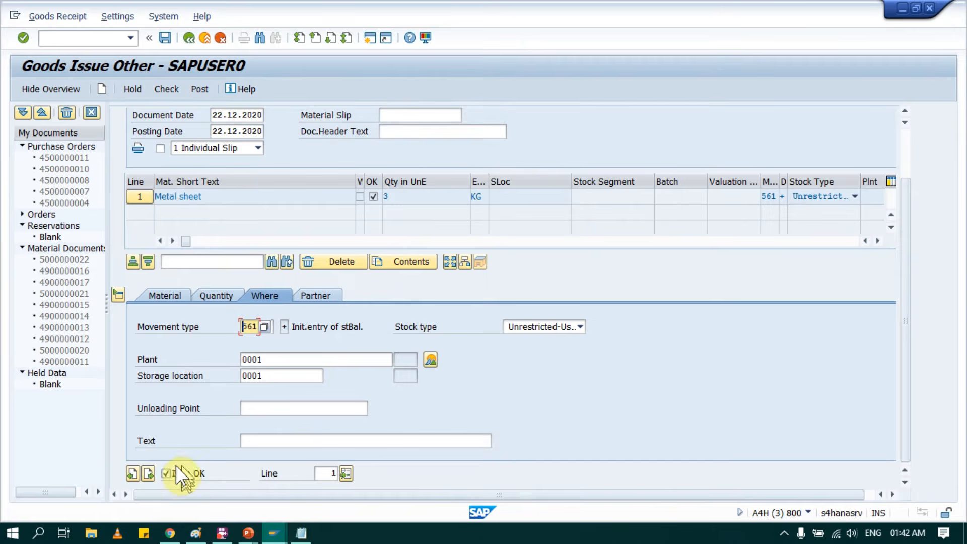
pyautogui.click(168, 96)
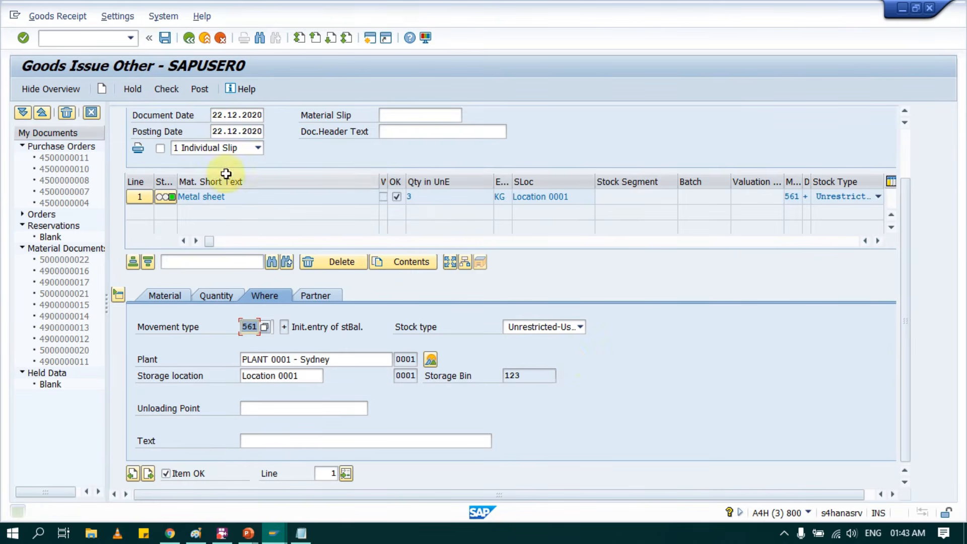
pyautogui.click(164, 38)
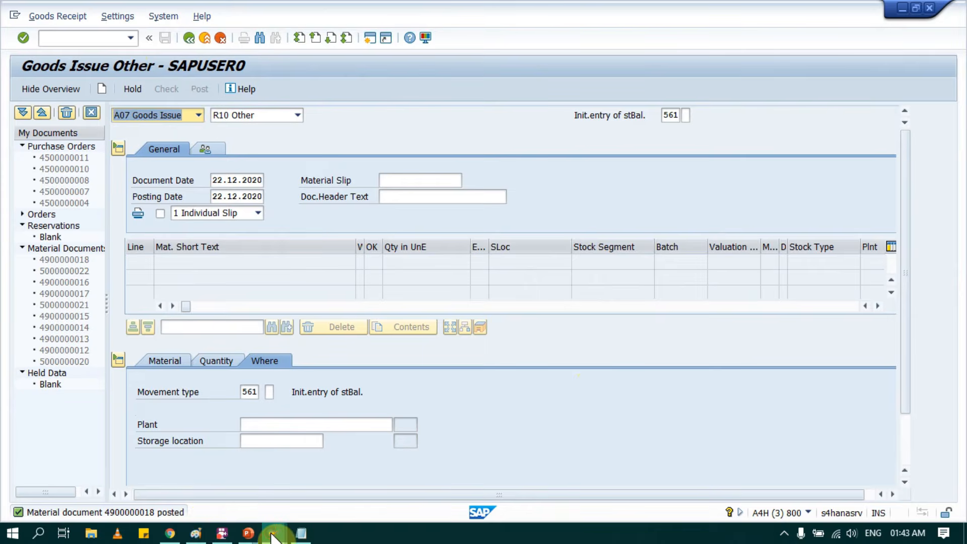
# Refresh the stock overview of material 100000033 and examine its unrestricted stock at storage location 0001 and the stock provided to vendor
pyautogui.moveTo(274, 529)
pyautogui.click(303, 473)
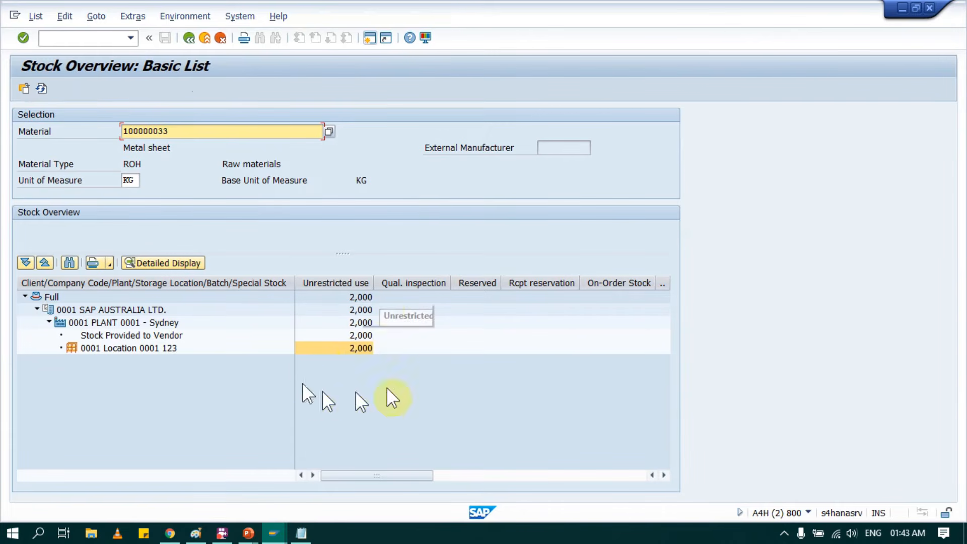
pyautogui.click(39, 89)
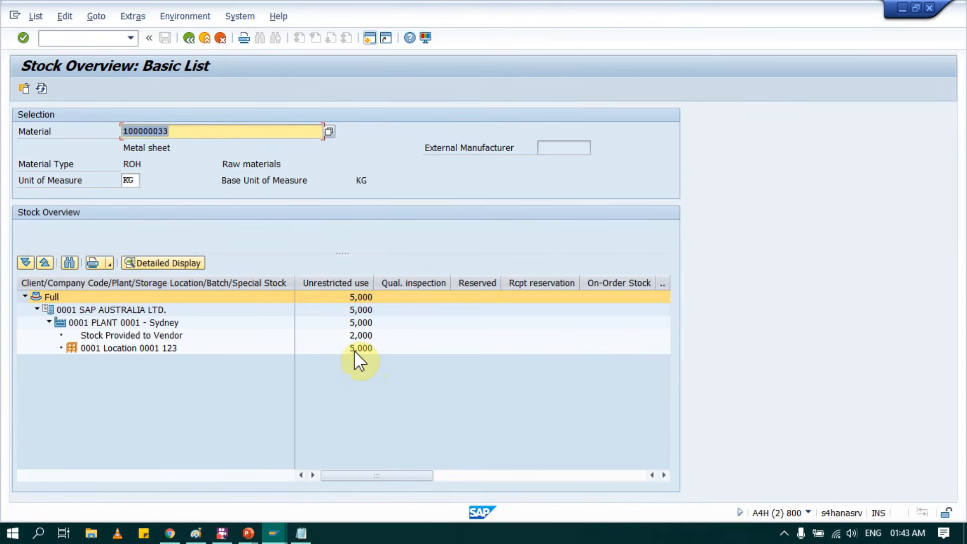
pyautogui.click(354, 349)
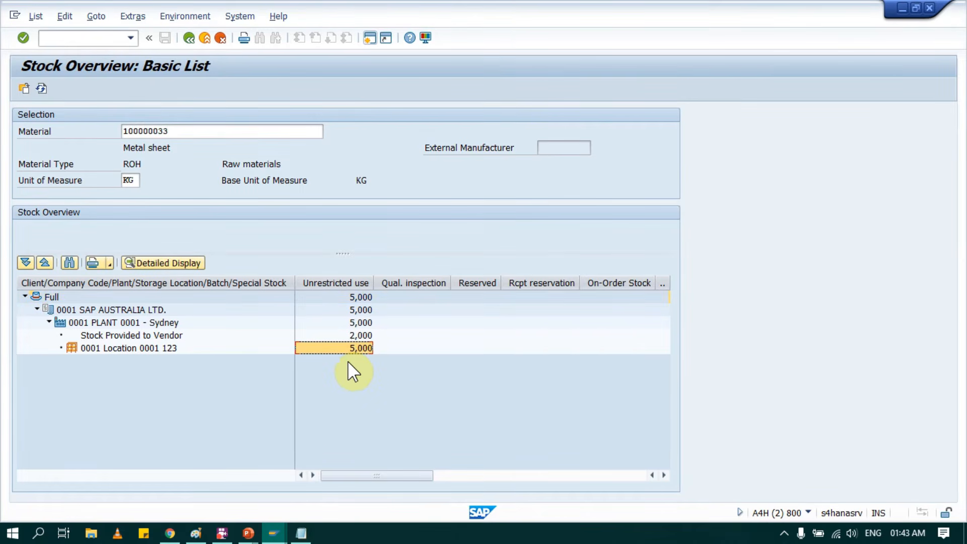
pyautogui.click(148, 335)
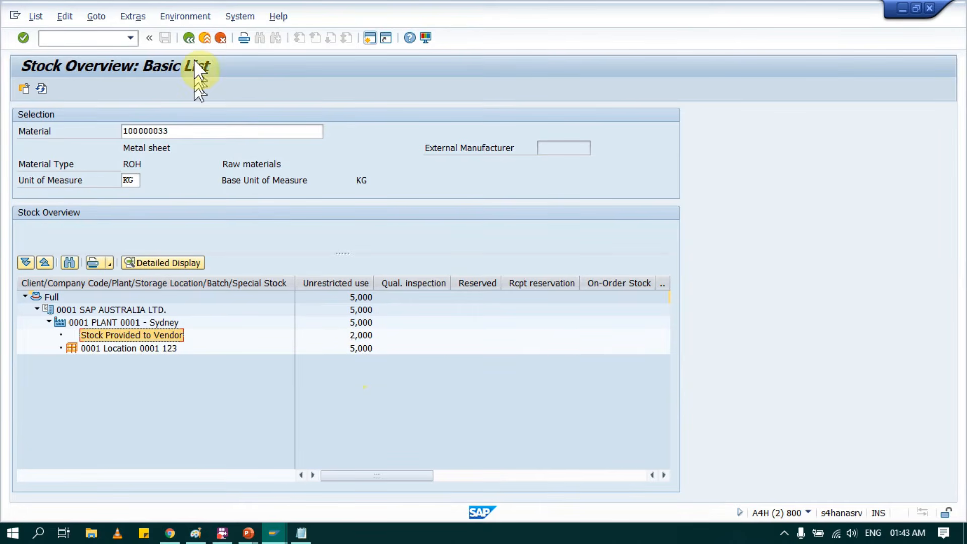
# Switch to the PowerPoint slide show and consult the subcontracting process diagram for the transfer posting's transaction and movement type
pyautogui.moveTo(243, 536)
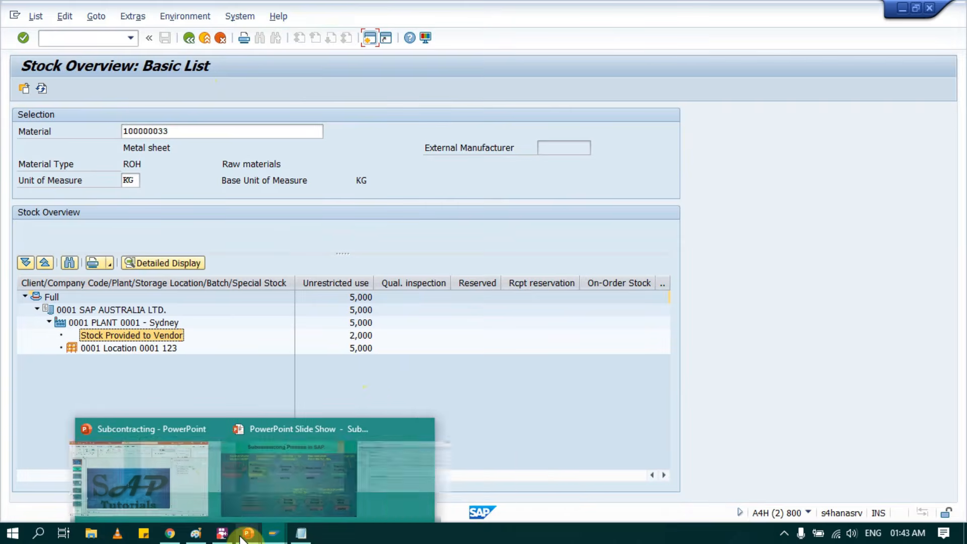
pyautogui.click(315, 483)
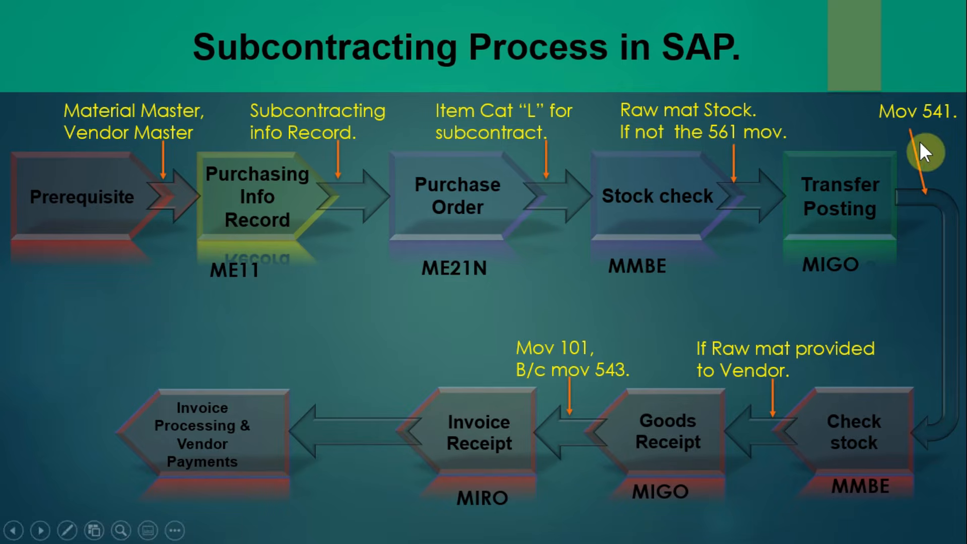
pyautogui.hotkey('alt', 'Tab')
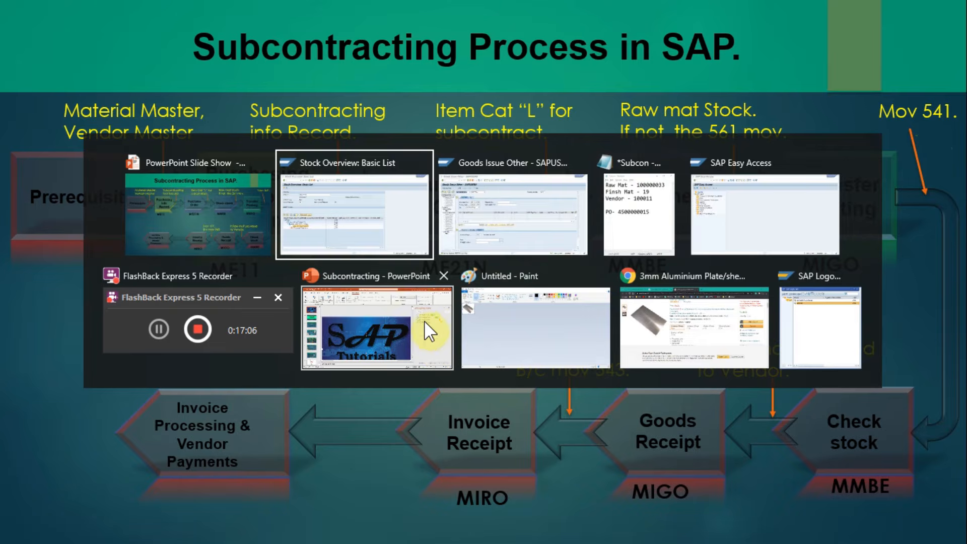
pyautogui.hotkey('alt', 'Tab')
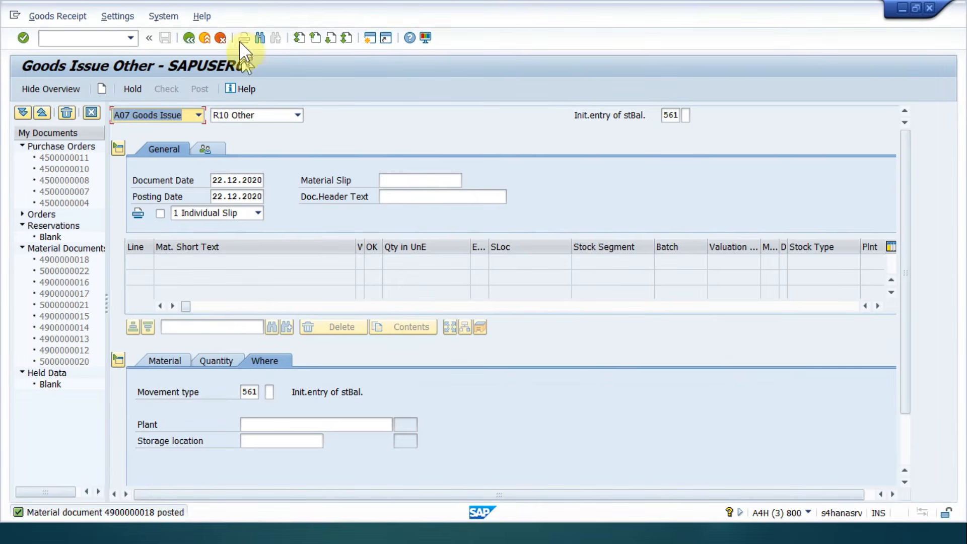
pyautogui.hotkey('alt', 'Tab')
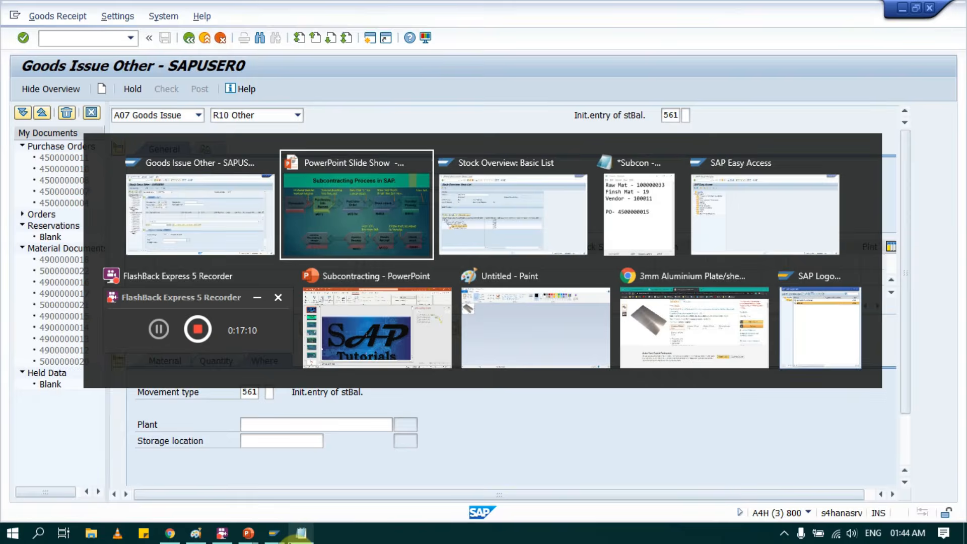
pyautogui.moveTo(291, 540)
pyautogui.hotkey('alt', 'Tab')
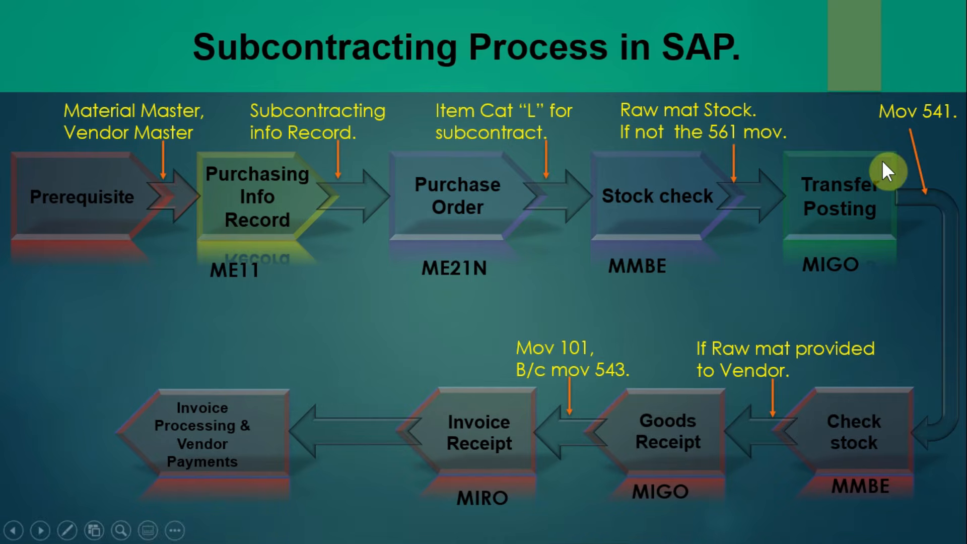
# Switch back to the SAP session and start transaction MIGO
pyautogui.hotkey('alt', 'Tab')
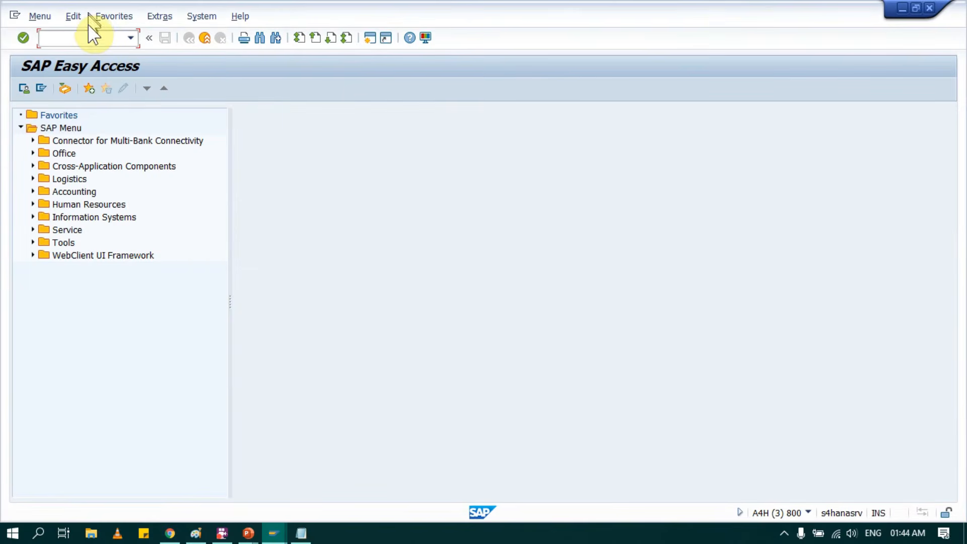
pyautogui.write('MIGO')
pyautogui.press('Return')
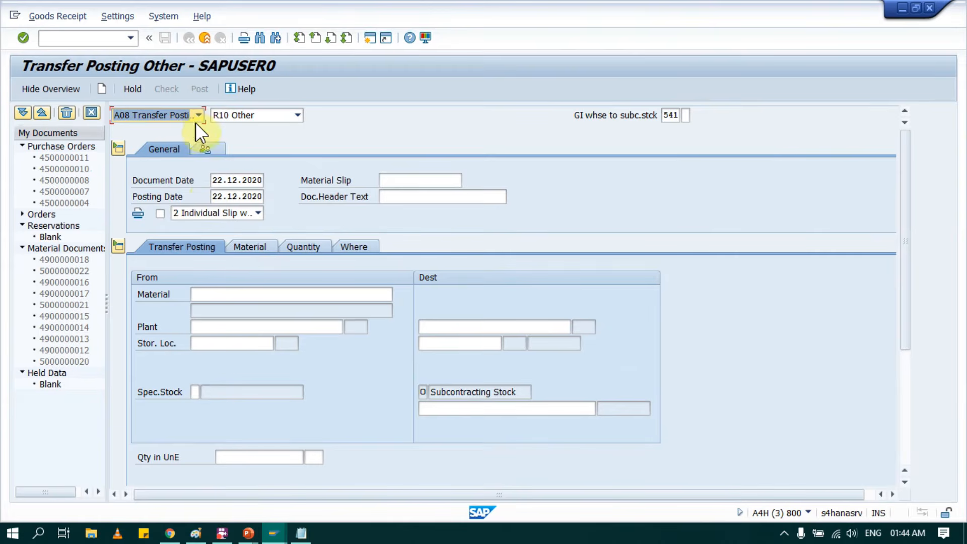
# Select A08 Transfer Posting with reference R10 Other and check that movement type 541 is set for the posting
pyautogui.click(197, 117)
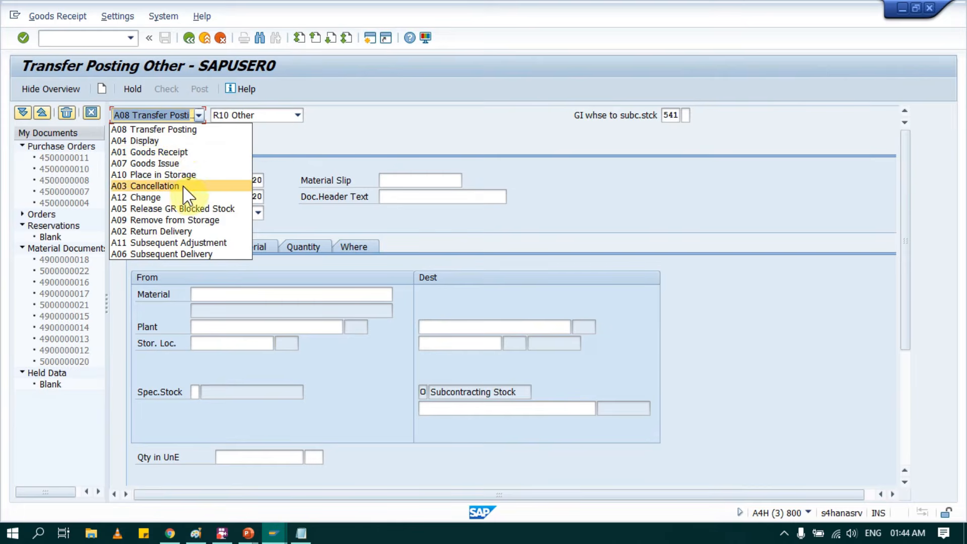
pyautogui.click(181, 132)
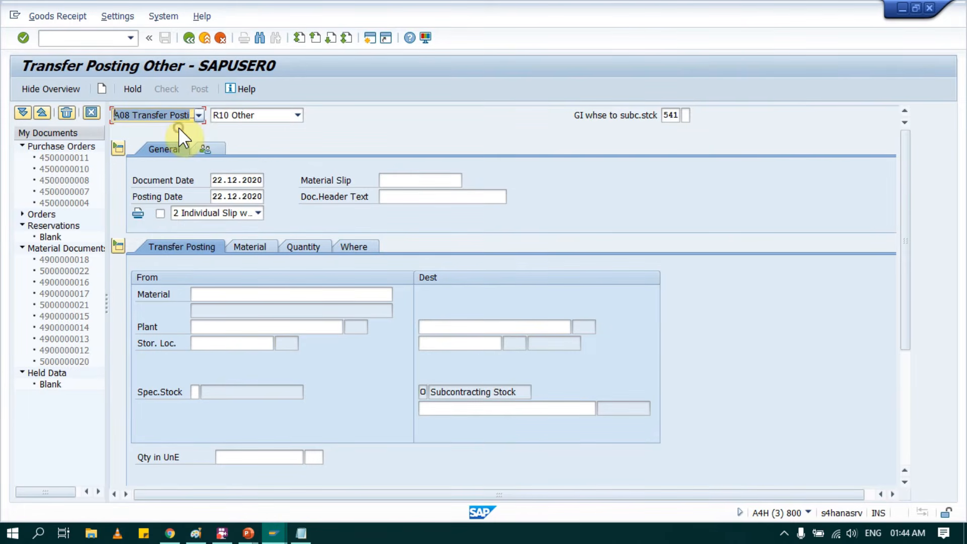
pyautogui.click(297, 114)
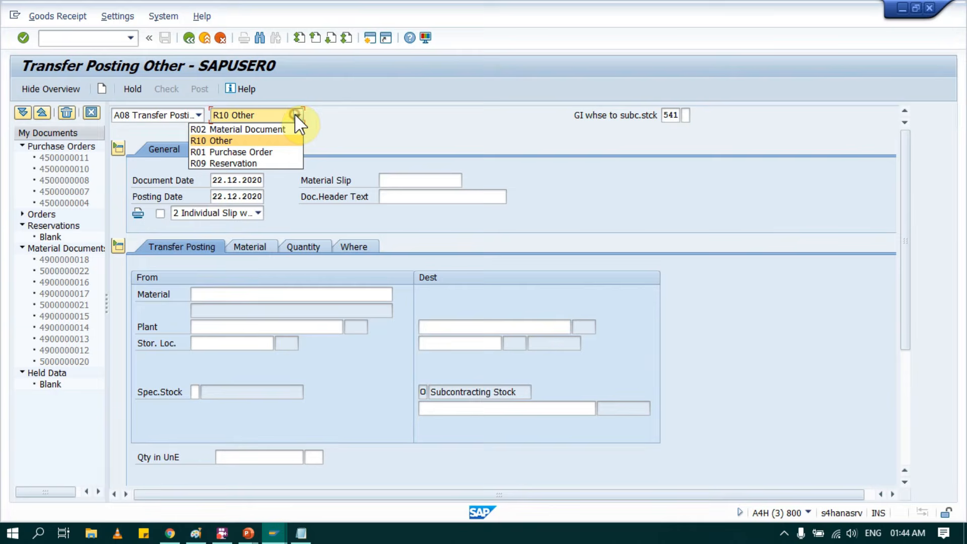
pyautogui.click(228, 141)
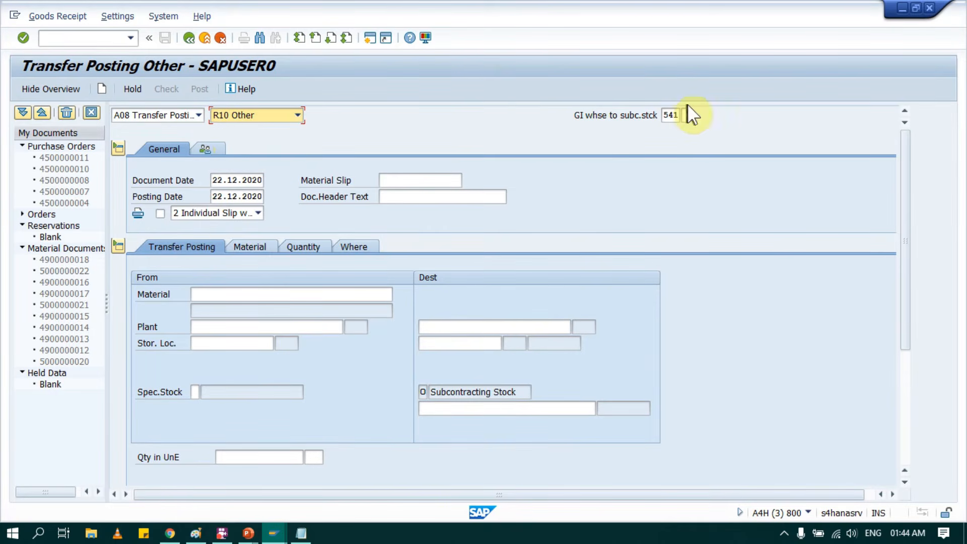
pyautogui.click(671, 115)
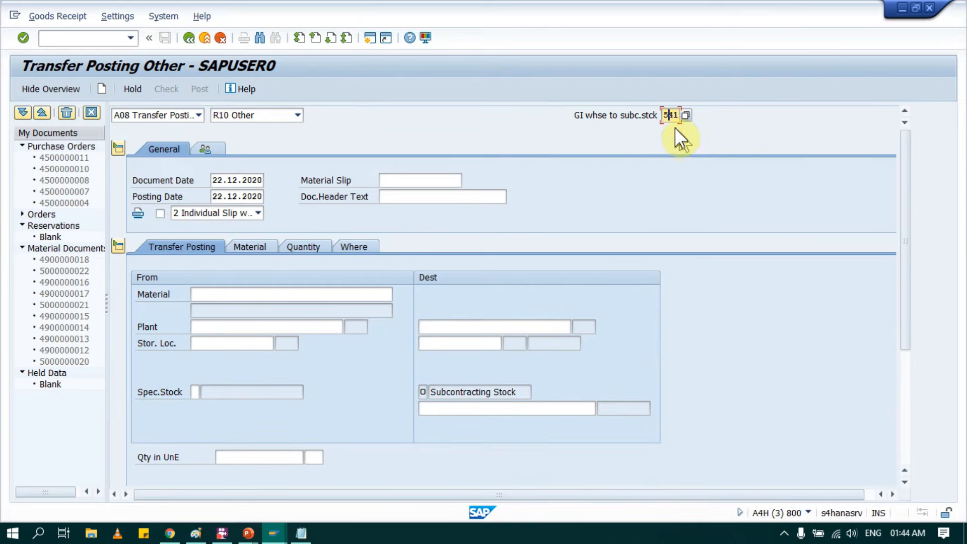
# Enter material 100000033, plant 0001 and storage location 0001 as the source of the transfer posting
pyautogui.click(306, 296)
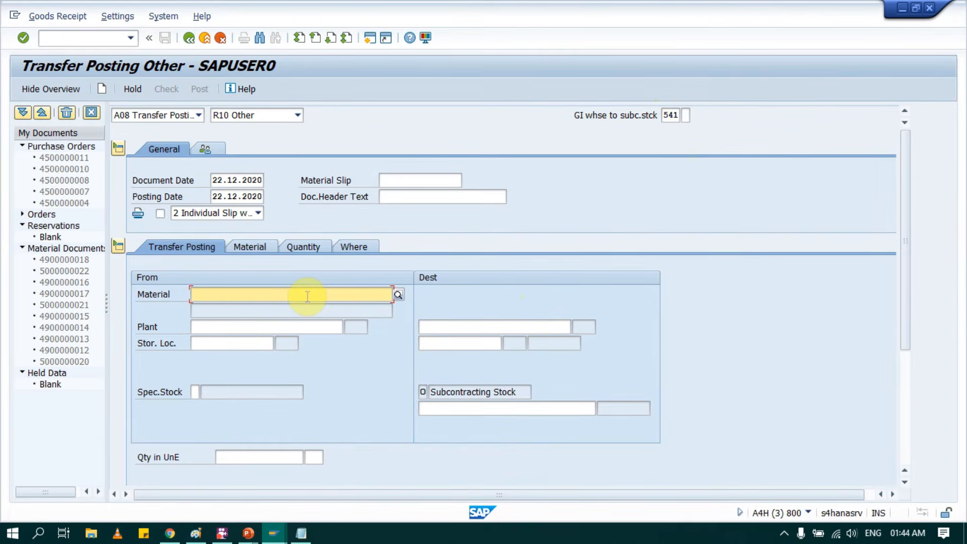
pyautogui.click(307, 296)
pyautogui.click(231, 308)
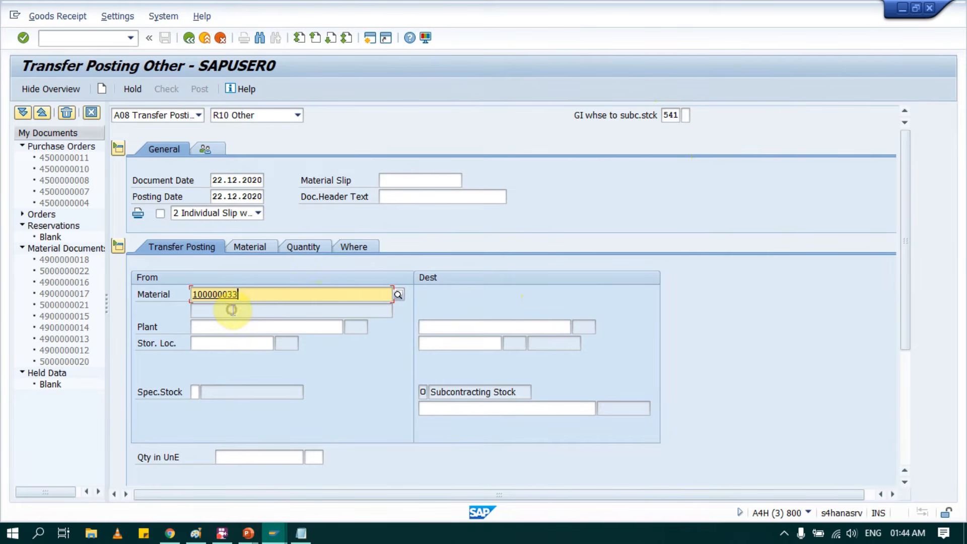
pyautogui.click(235, 325)
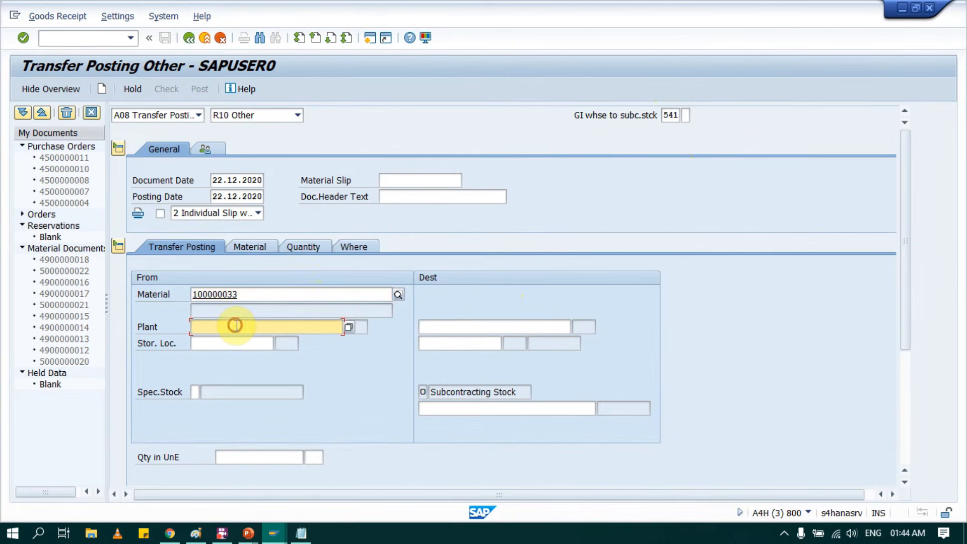
pyautogui.click(228, 339)
pyautogui.click(229, 345)
pyautogui.click(223, 357)
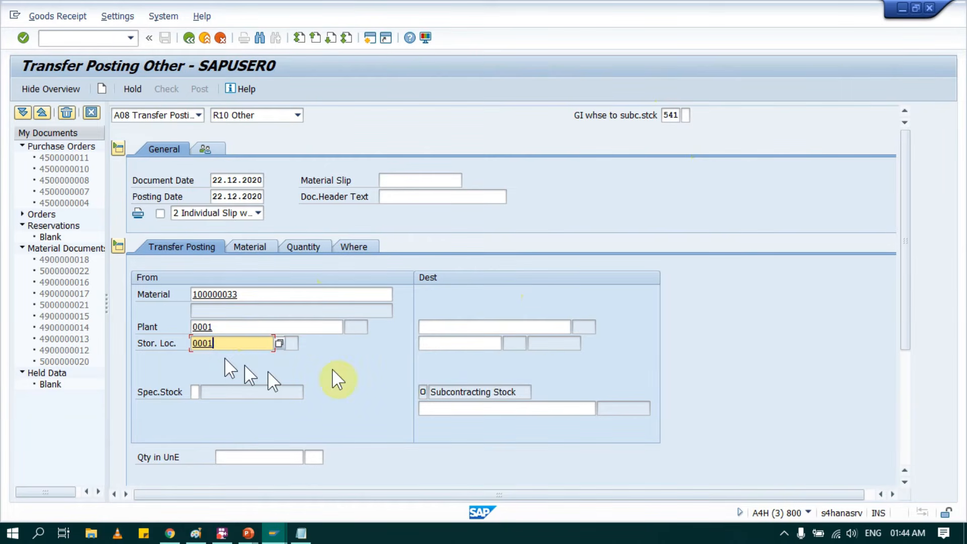
# Set Subcon Vendor as the destination for the subcontracting stock and enter a transfer quantity of 1 KG
pyautogui.click(431, 325)
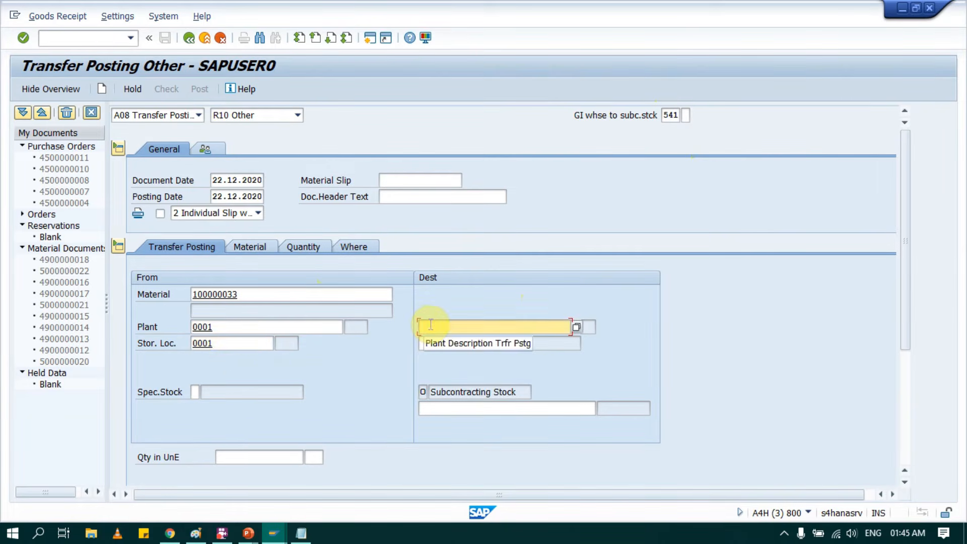
pyautogui.click(460, 408)
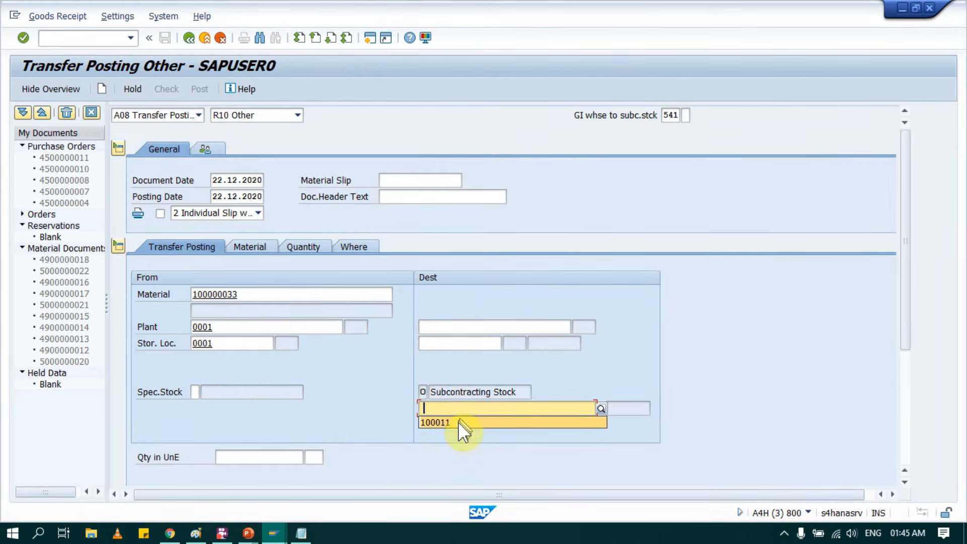
pyautogui.click(457, 422)
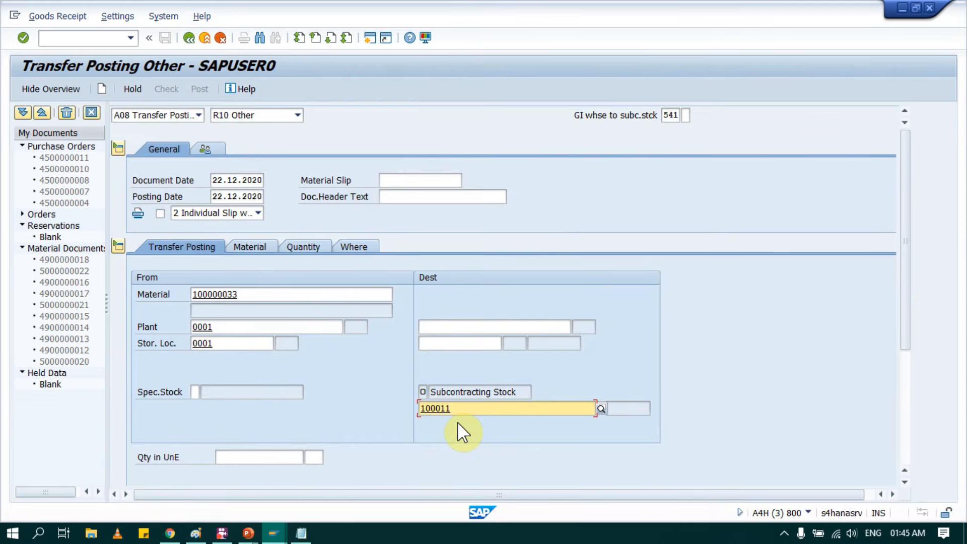
pyautogui.scroll(-5, 353, 418)
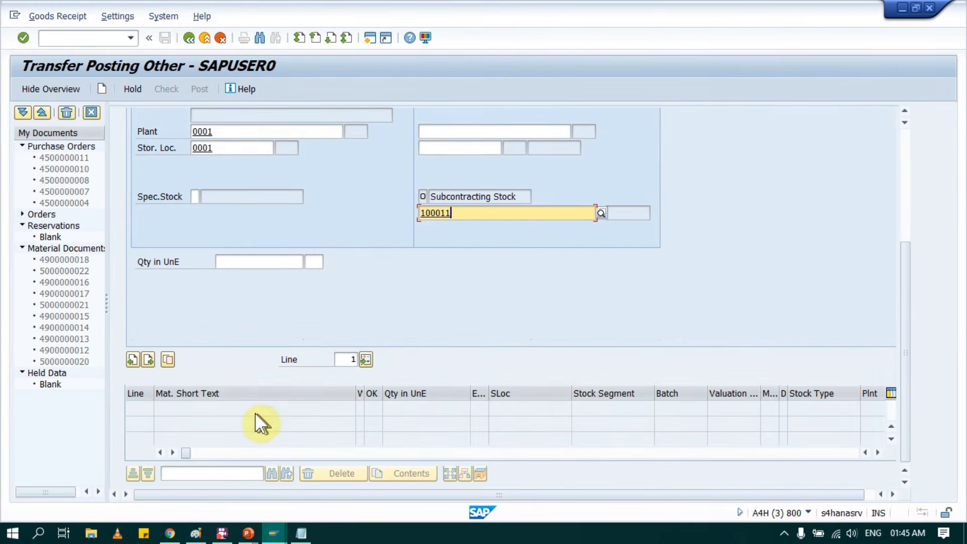
pyautogui.click(242, 263)
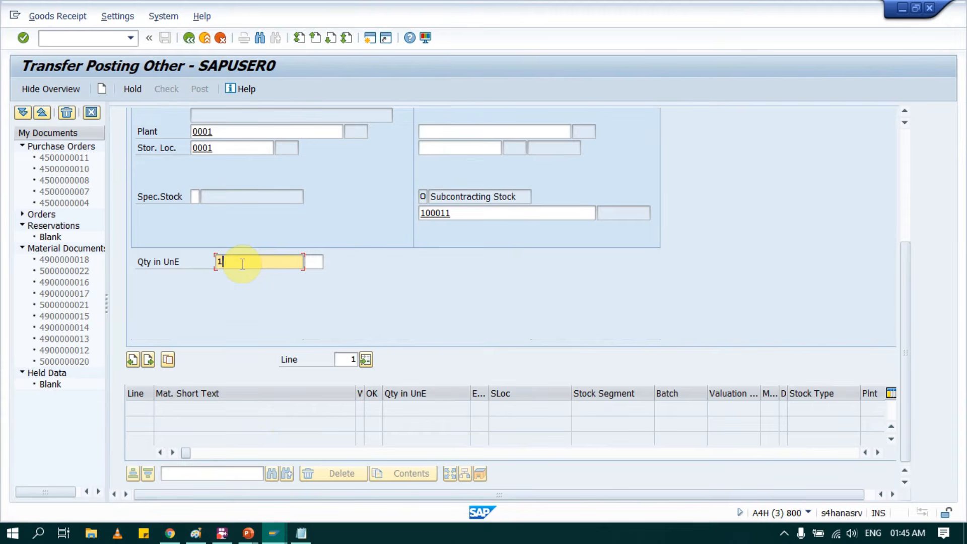
pyautogui.click(316, 261)
pyautogui.write('KG')
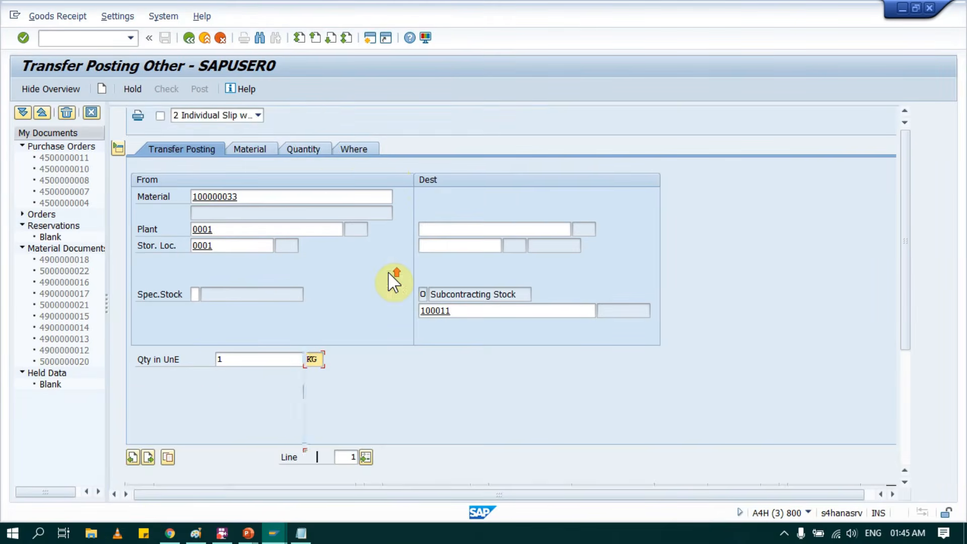
pyautogui.scroll(3, 388, 272)
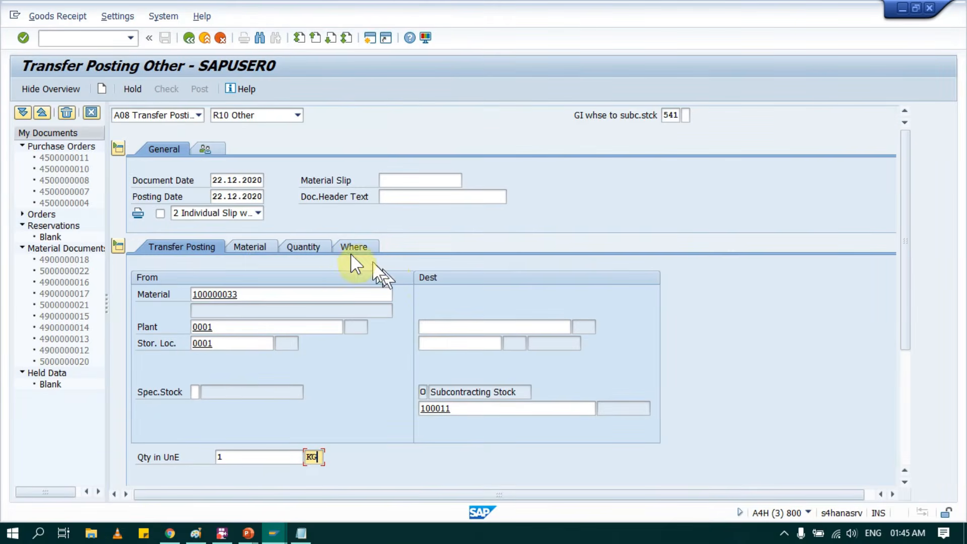
pyautogui.click(252, 244)
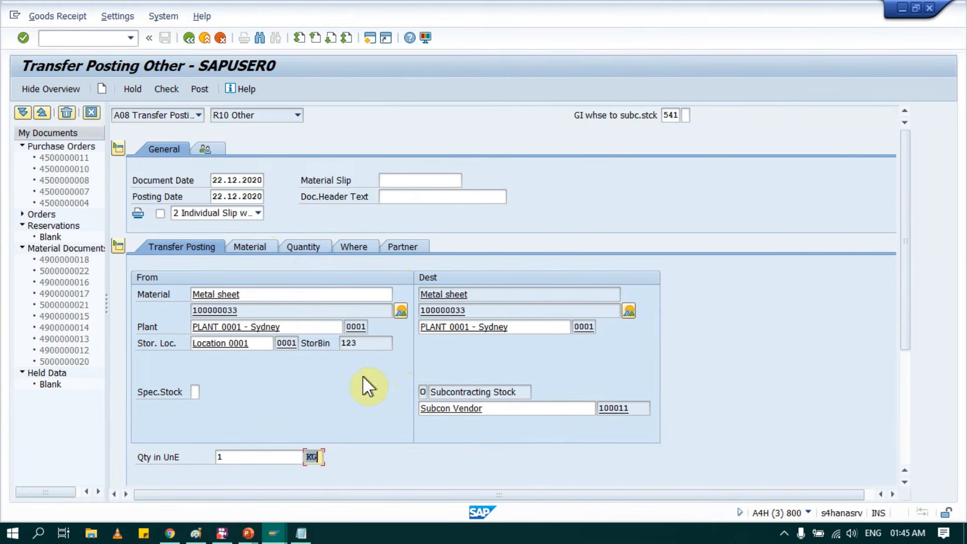
# Review the item's material, quantity and movement details and assign Subcon Vendor as its vendor partner
pyautogui.click(252, 247)
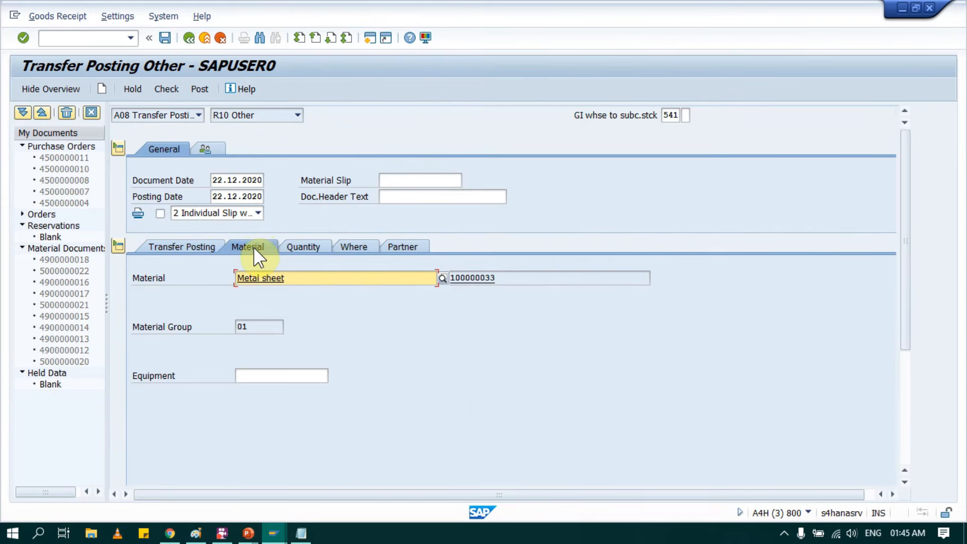
pyautogui.click(308, 246)
pyautogui.click(363, 247)
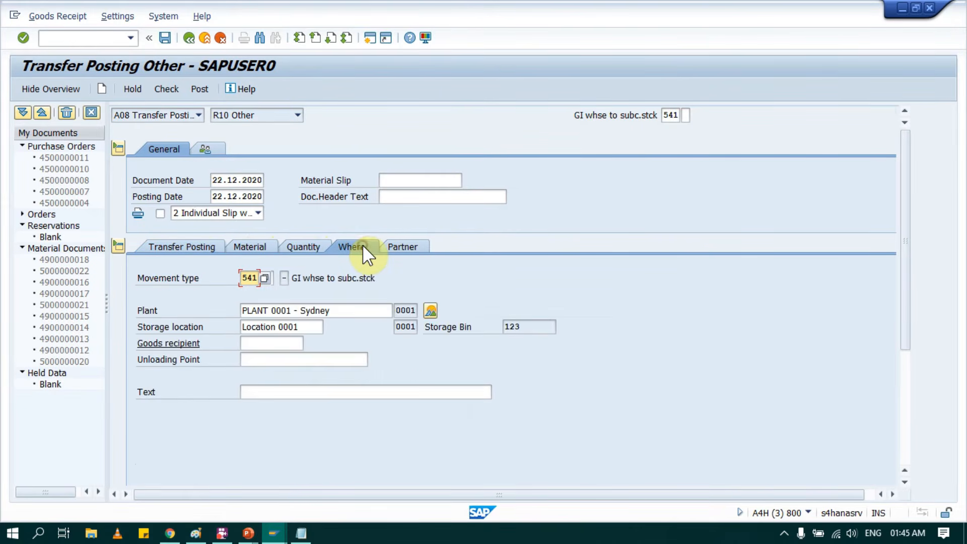
pyautogui.click(410, 248)
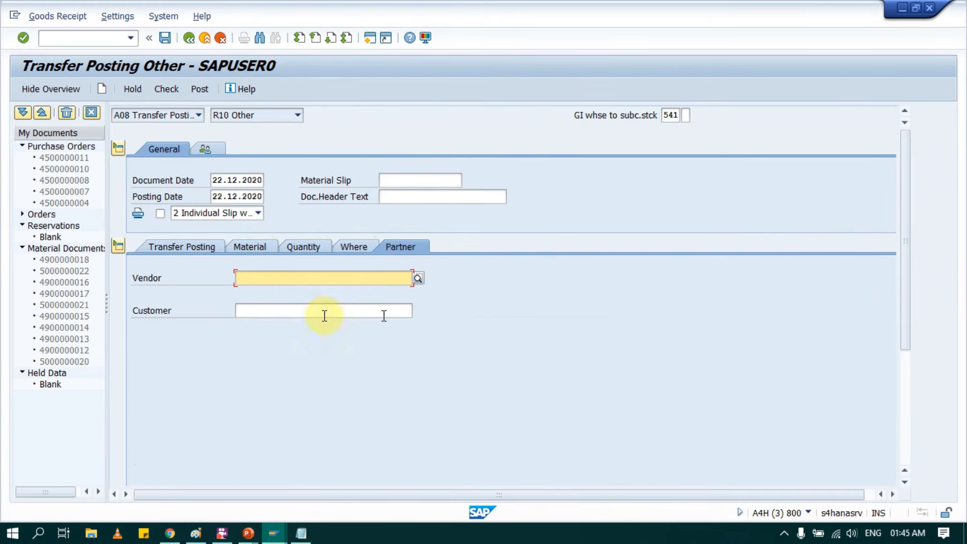
pyautogui.click(313, 279)
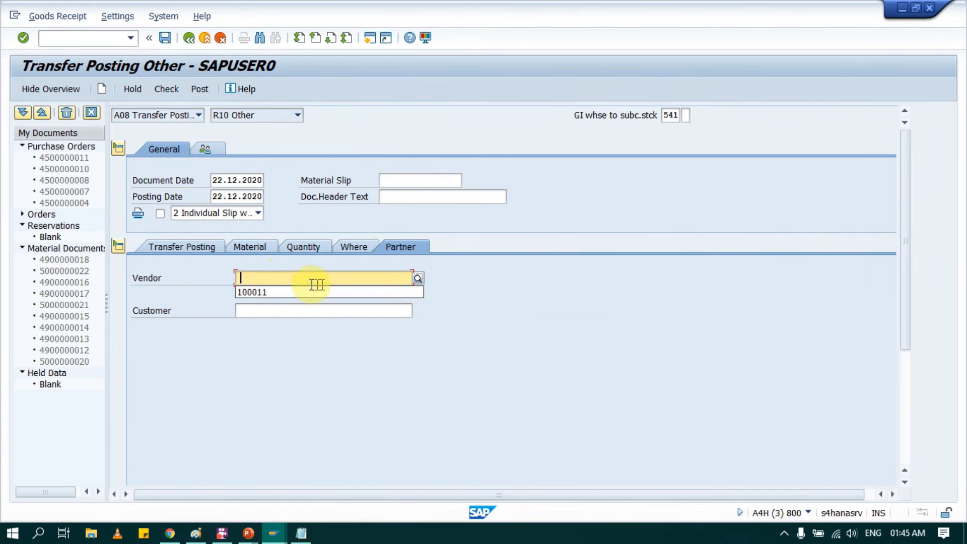
pyautogui.click(263, 288)
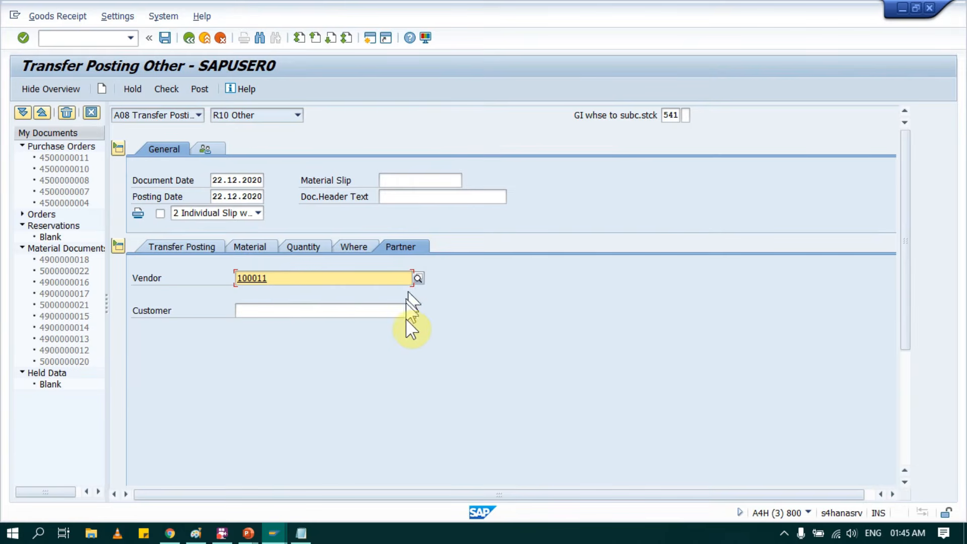
pyautogui.press('Return')
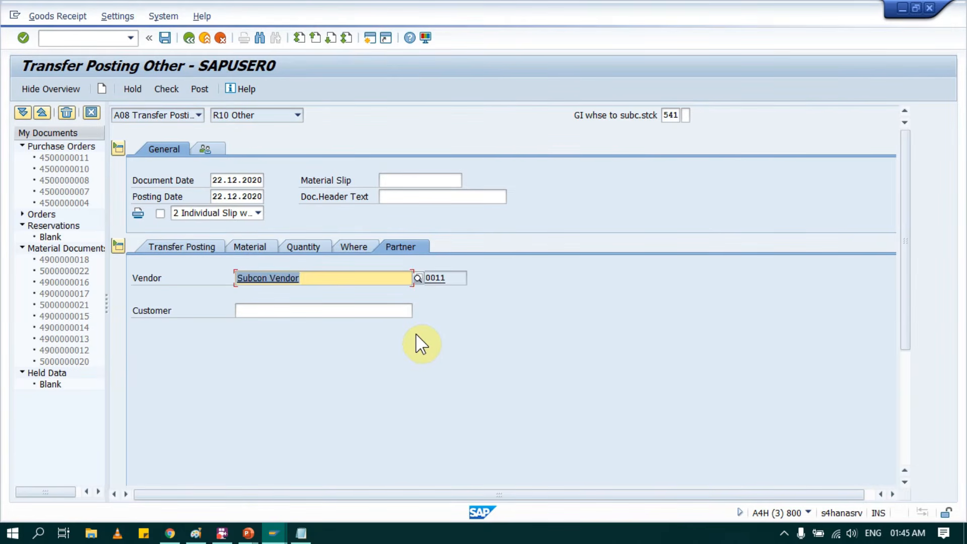
# Check the Metal sheet item line and post the 541 transfer posting
pyautogui.scroll(-2, 373, 353)
pyautogui.scroll(-5, 368, 398)
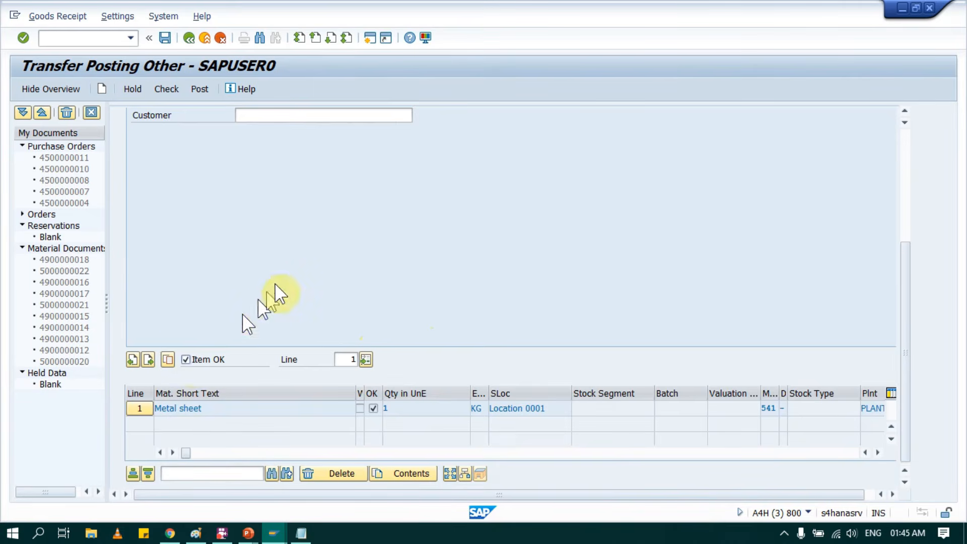
pyautogui.scroll(7, 292, 279)
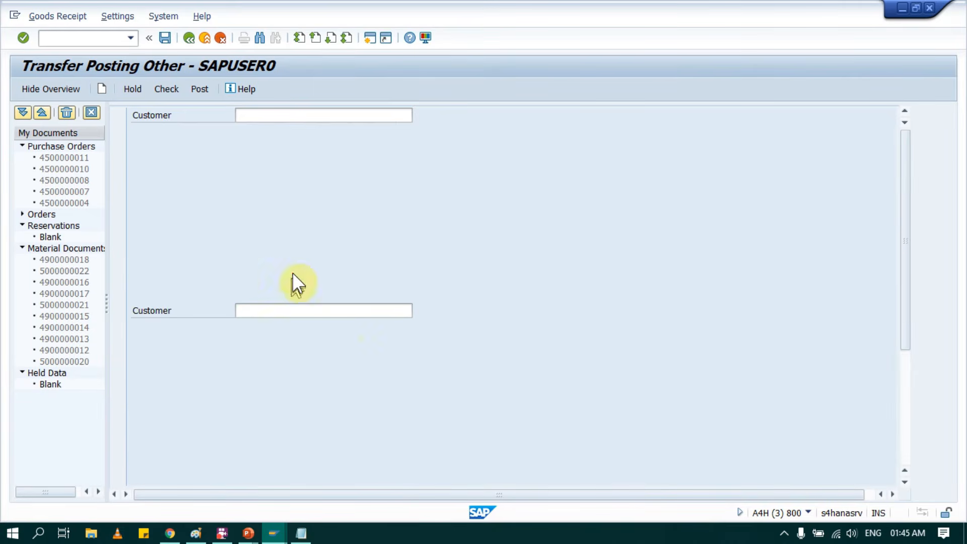
pyautogui.click(164, 38)
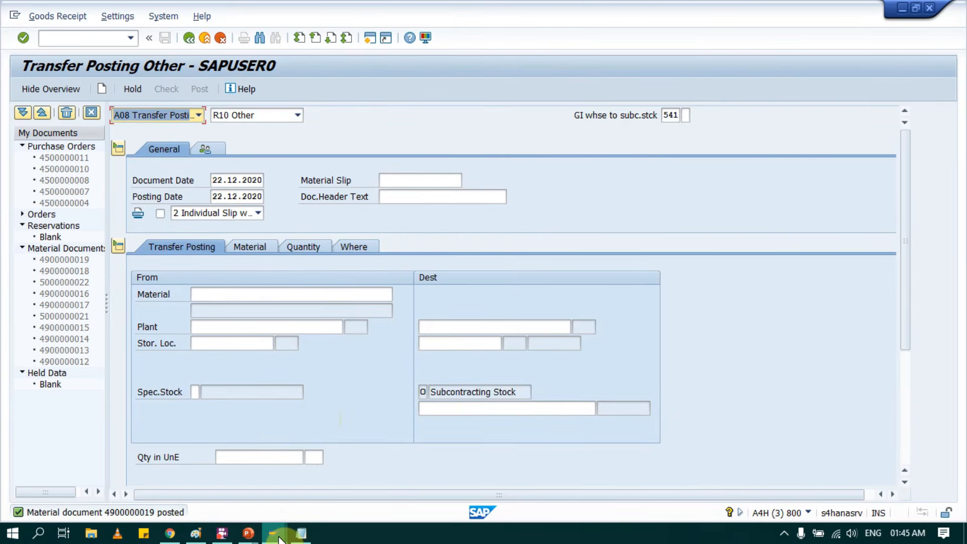
# Switch to the PowerPoint slide show, consult the process diagram for what follows the transfer posting, and return to SAP
pyautogui.hotkey('alt', 'Tab')
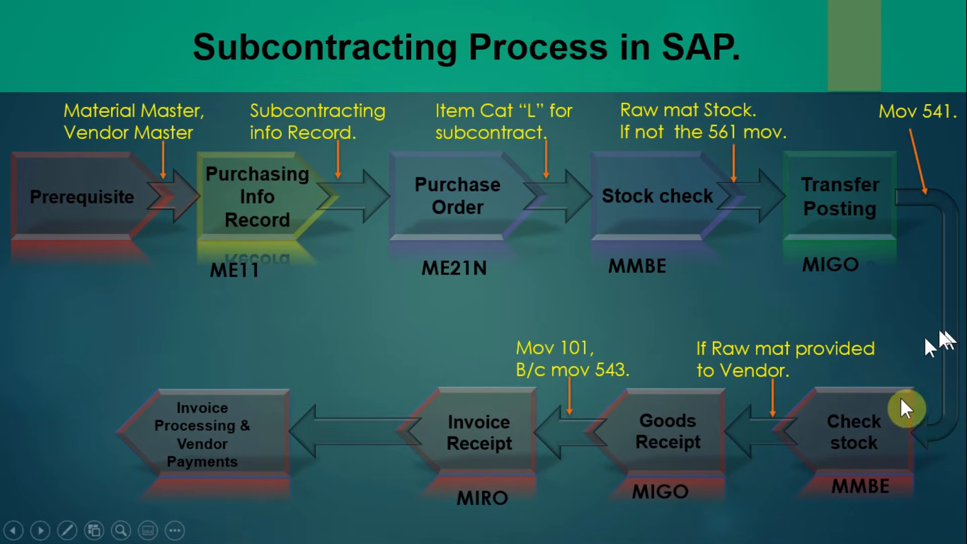
pyautogui.hotkey('alt', 'Tab')
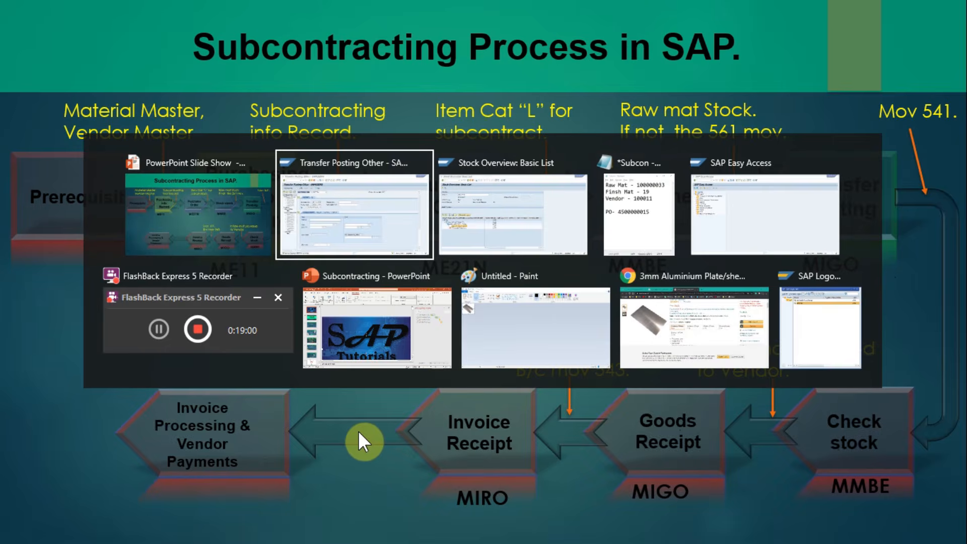
pyautogui.hotkey('alt', 'Tab')
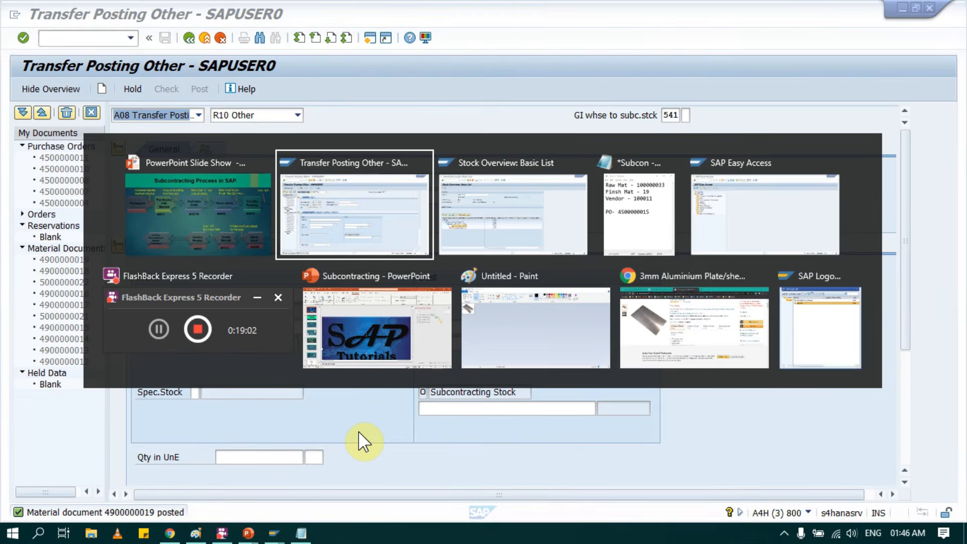
# Switch to the Stock Overview session, refresh it and check the plant stock and the Stock Provided to Vendor for material 100000033
pyautogui.hotkey('alt', 'Tab')
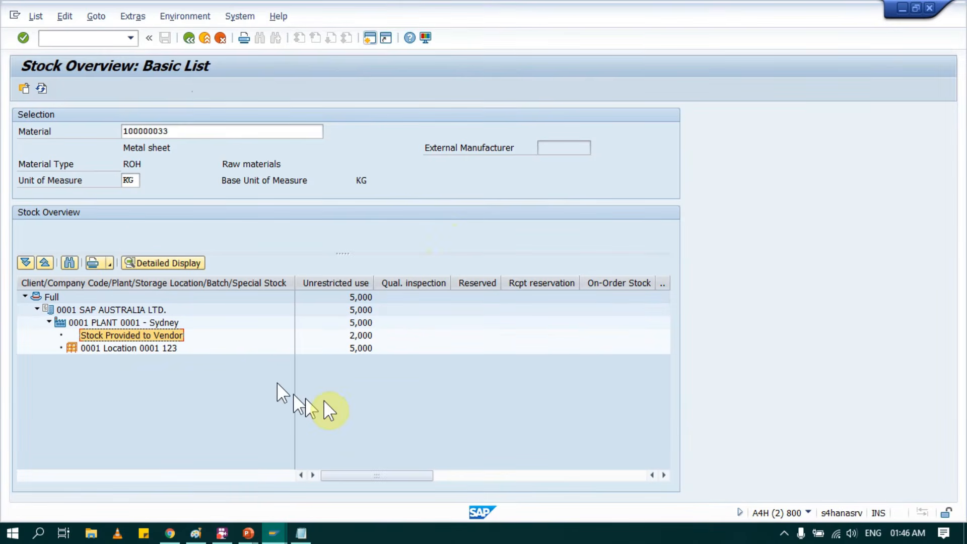
pyautogui.click(361, 335)
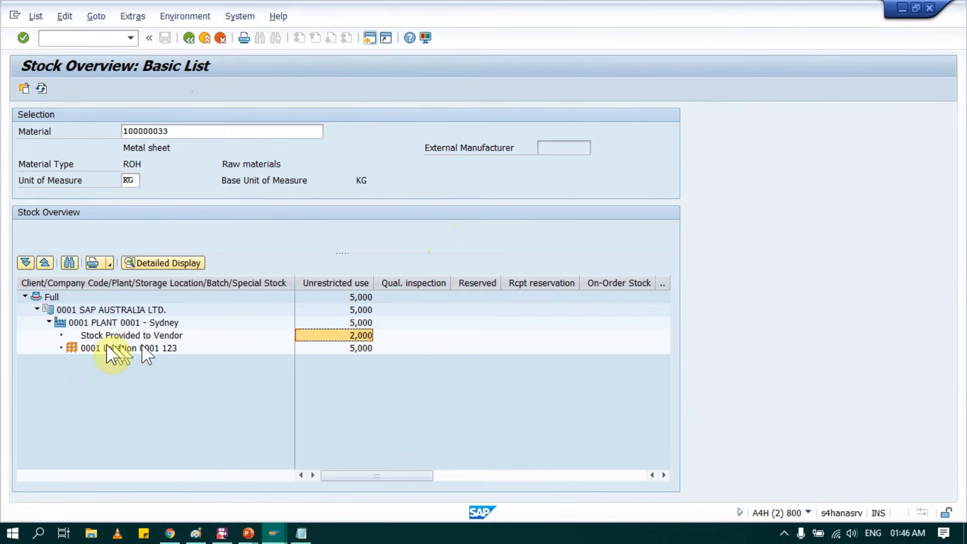
pyautogui.click(121, 334)
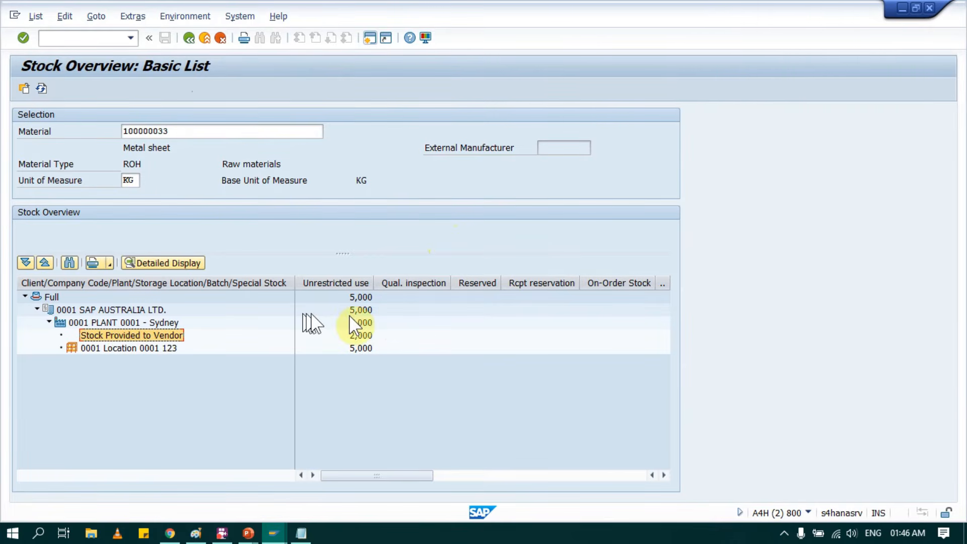
pyautogui.click(361, 335)
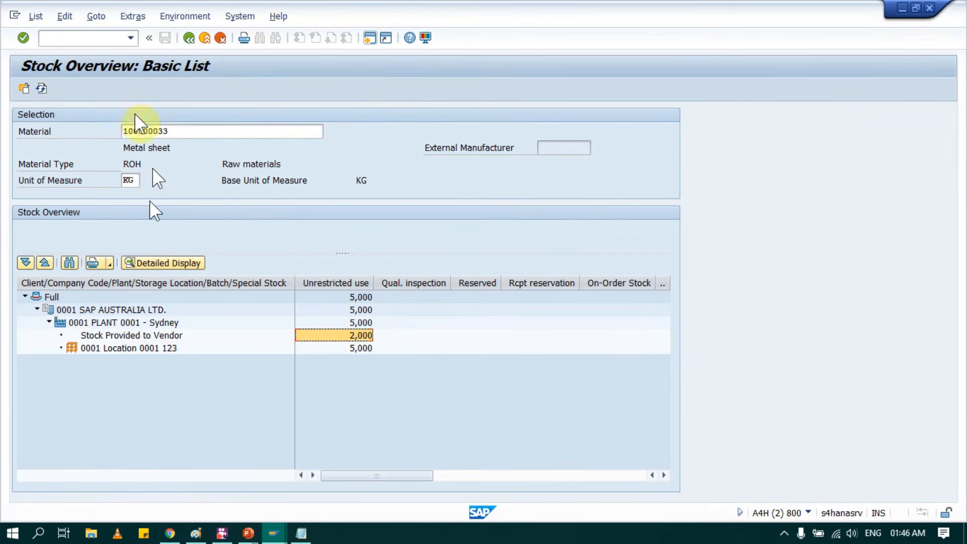
pyautogui.click(40, 88)
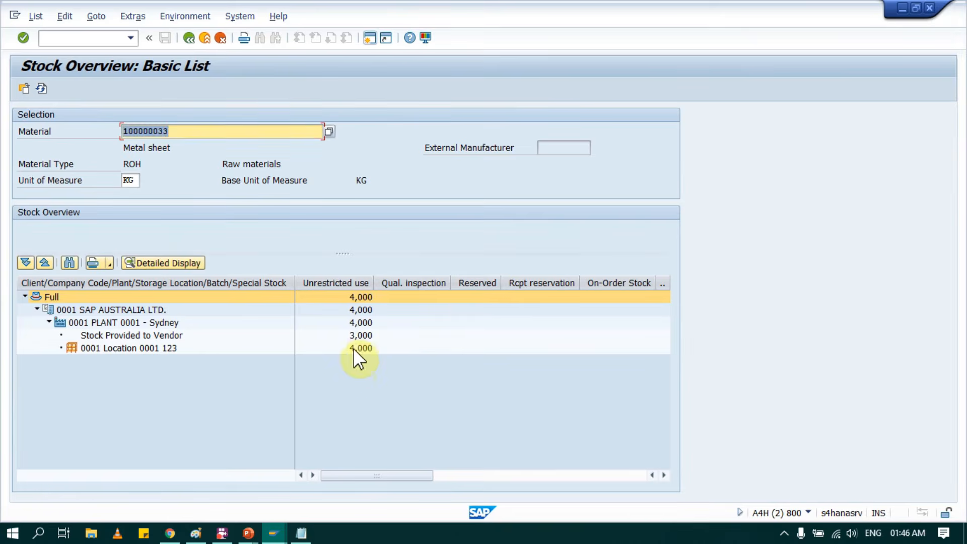
pyautogui.click(359, 328)
pyautogui.click(362, 335)
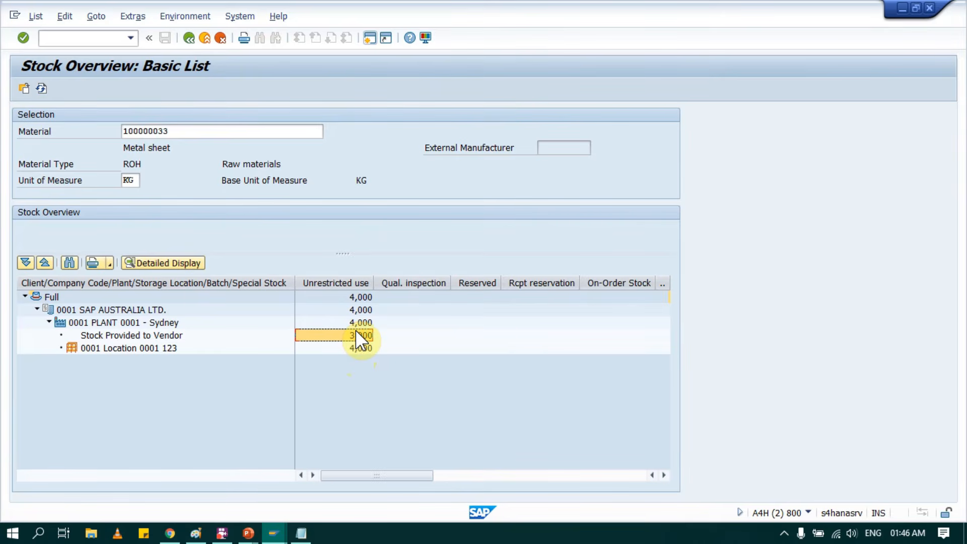
# Consult the process diagram in the PowerPoint slide show for the goods receipt step and return to the SAP transfer posting session
pyautogui.hotkey('alt', 'Tab')
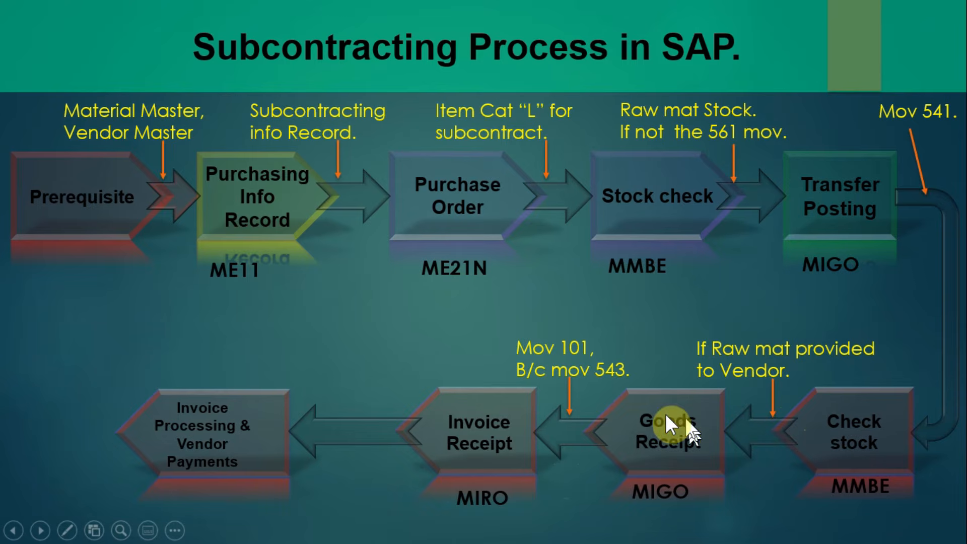
pyautogui.hotkey('alt', 'Tab')
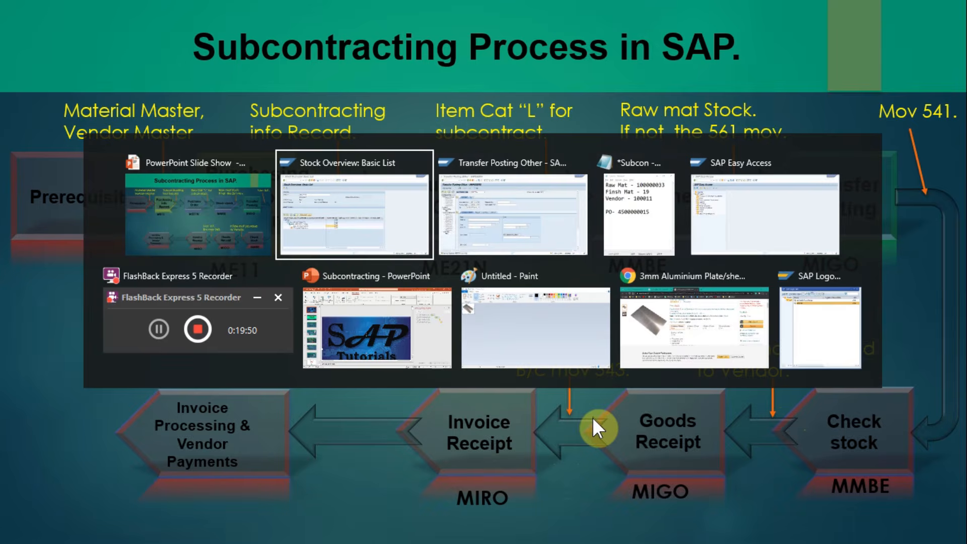
pyautogui.hotkey('alt', 'Tab')
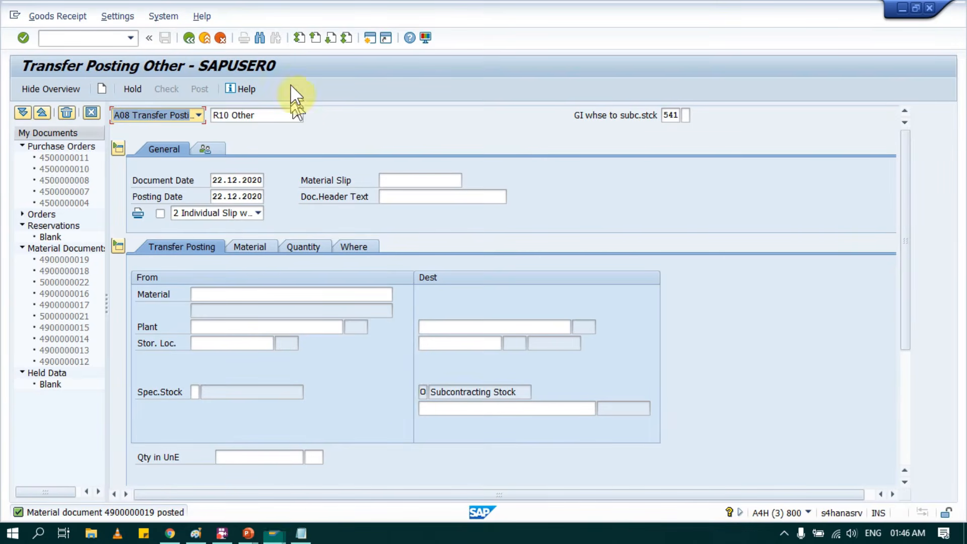
# Leave the transfer posting, restart transaction MIGO and set it to A01 Goods Receipt with reference R01 Purchase Order
pyautogui.click(206, 36)
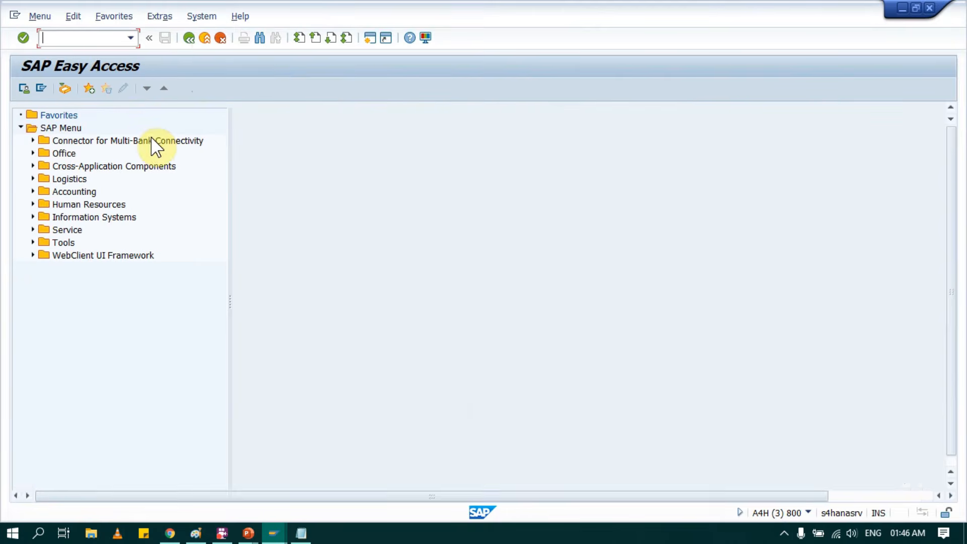
pyautogui.write('MIGO')
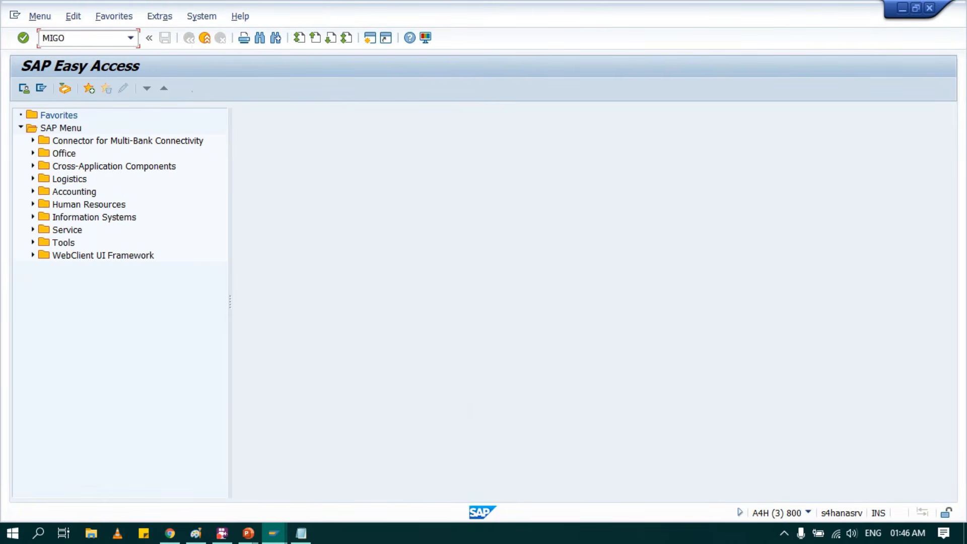
pyautogui.press('Return')
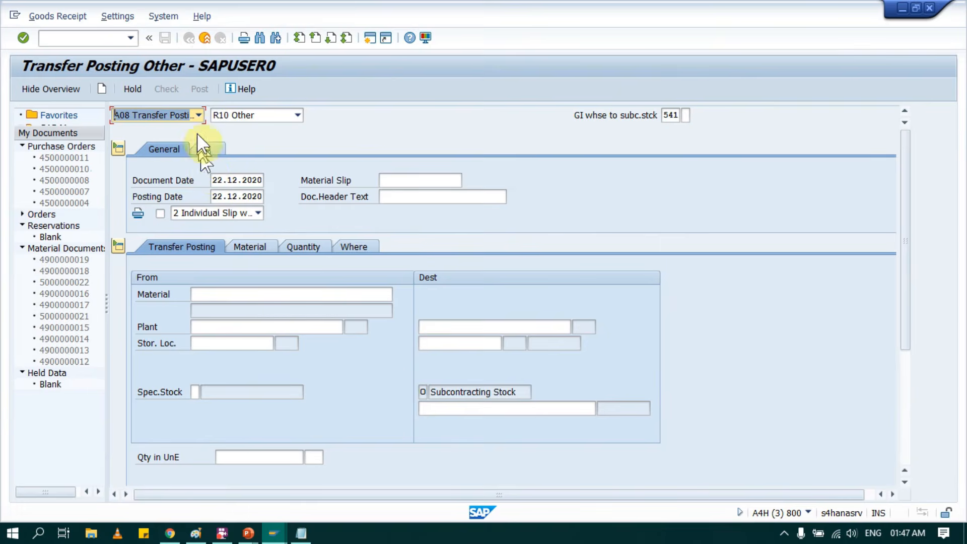
pyautogui.click(200, 116)
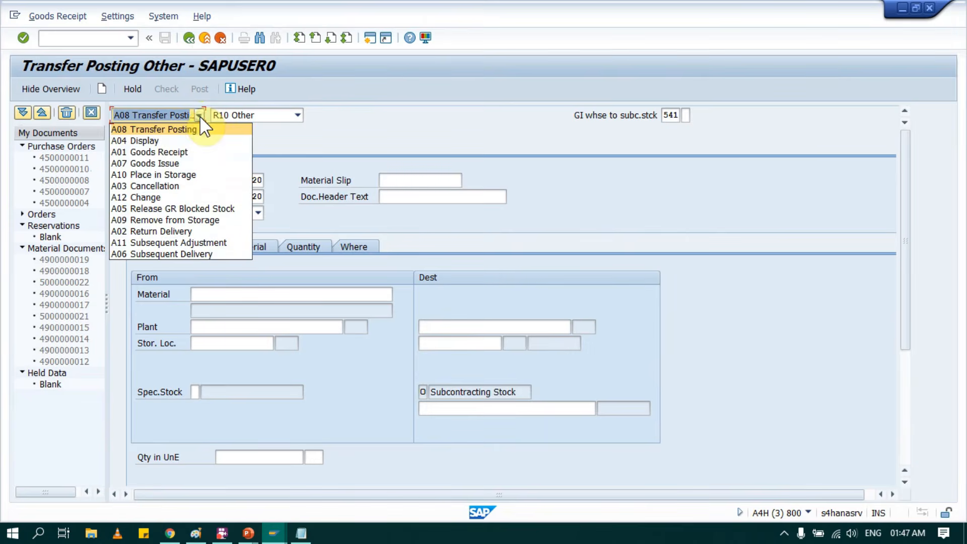
pyautogui.click(173, 153)
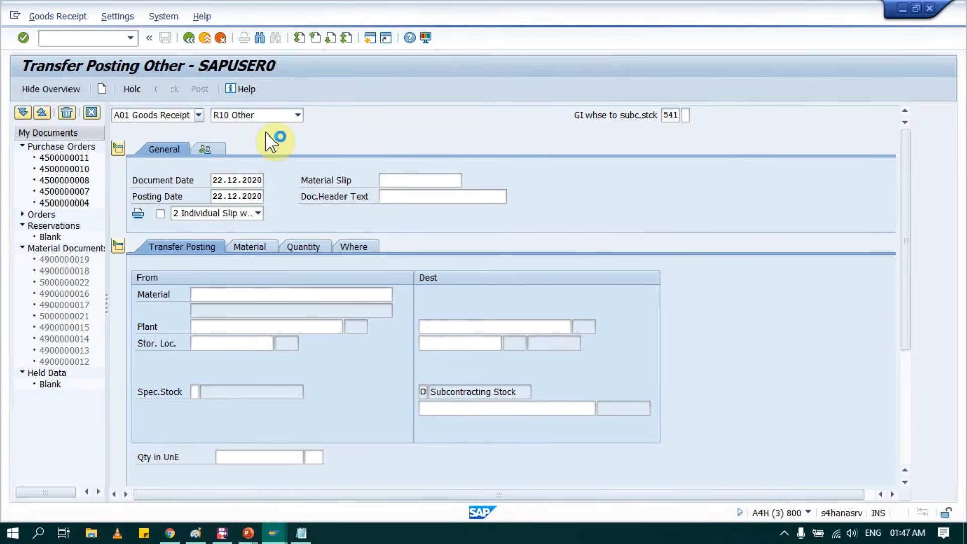
pyautogui.click(292, 117)
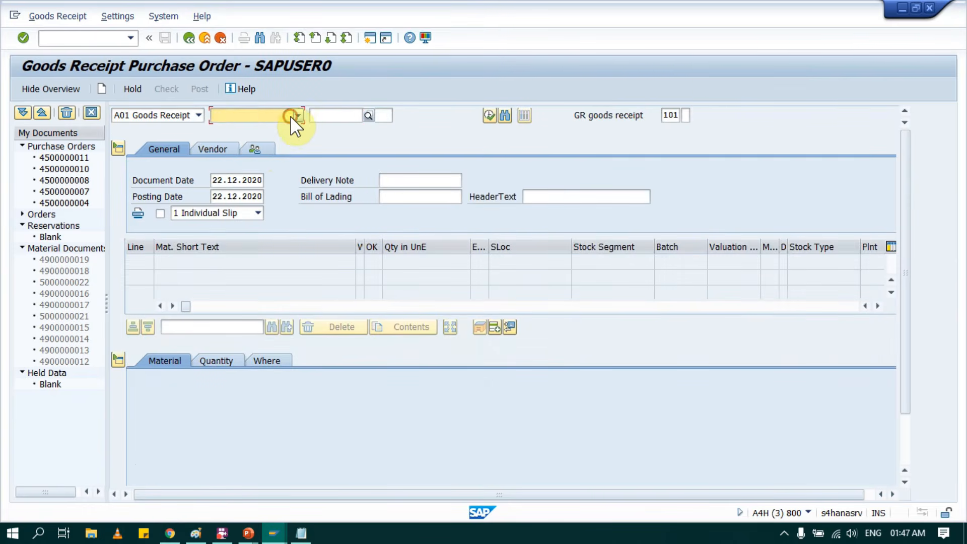
pyautogui.click(262, 188)
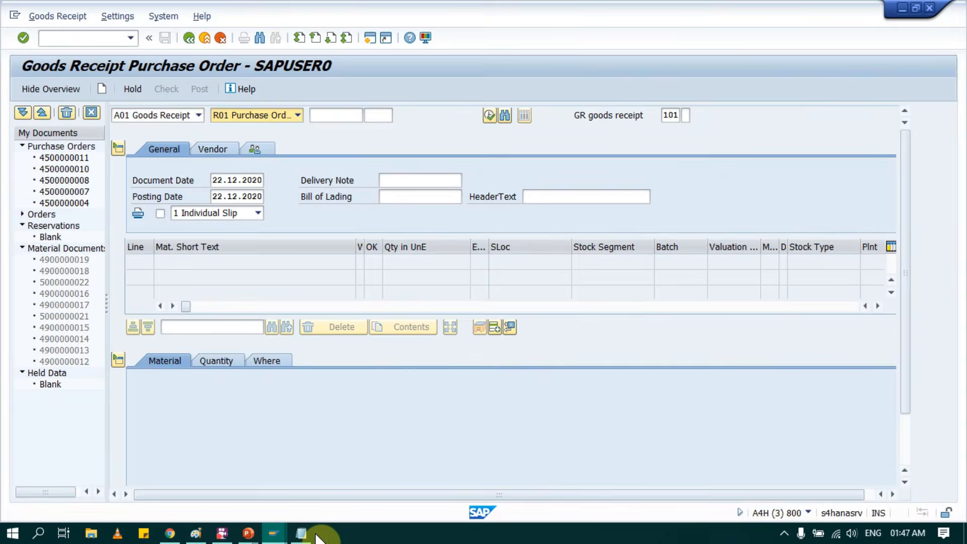
# Copy the purchase order number from the Subcon note in Notepad into the goods receipt's order field and check the movement type
pyautogui.hotkey('alt', 'Tab')
pyautogui.hotkey('alt', 'Tab')
pyautogui.hotkey('alt', 'Tab')
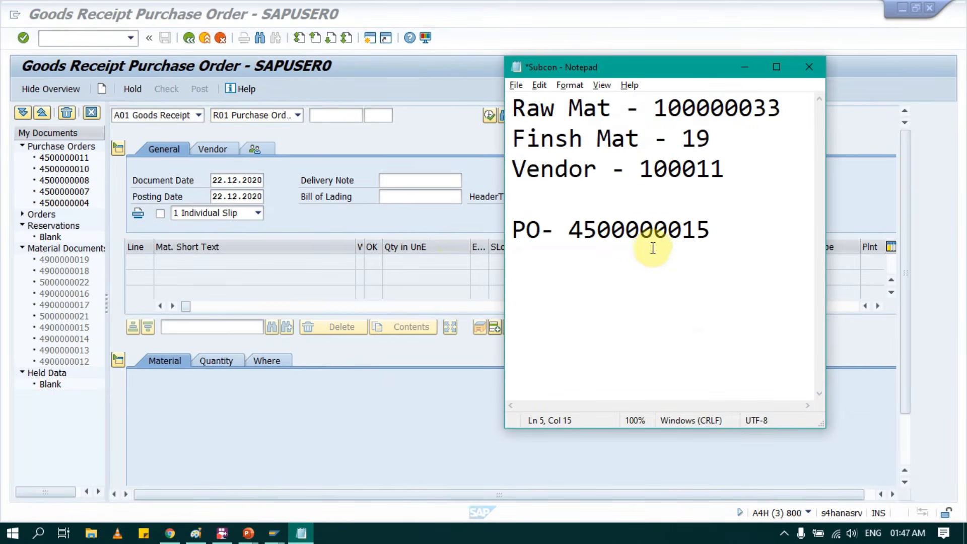
pyautogui.doubleClick(651, 231)
pyautogui.hotkey('ctrl', 'c')
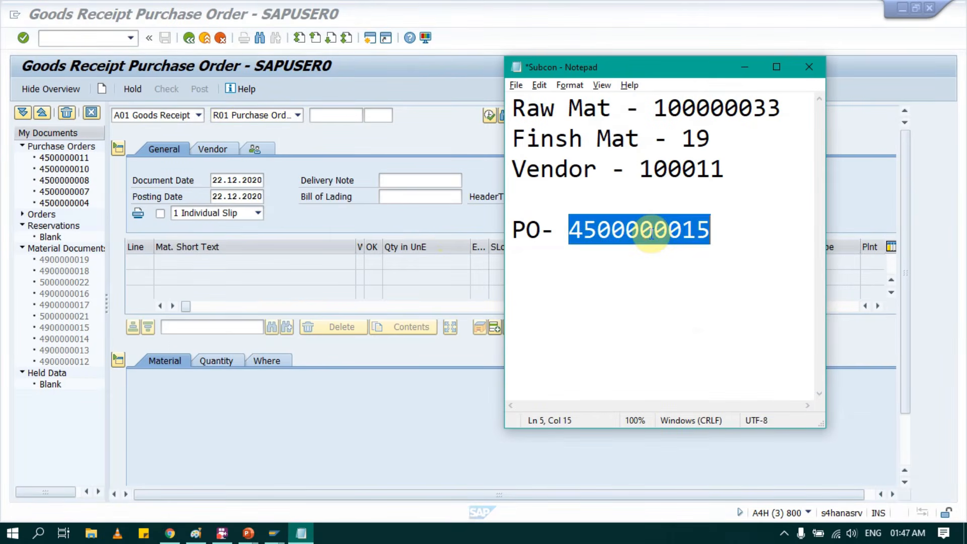
pyautogui.hotkey('alt', 'Tab')
pyautogui.click(331, 116)
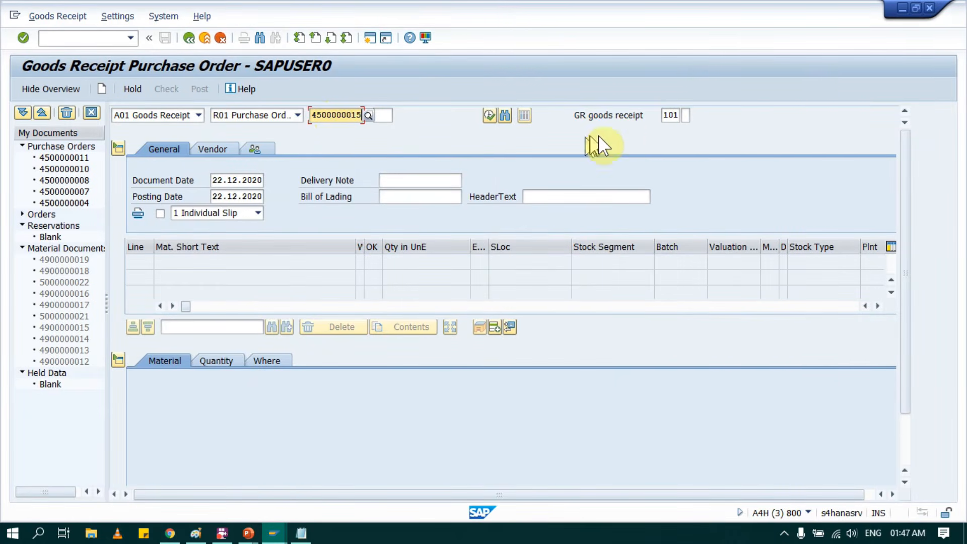
pyautogui.click(675, 115)
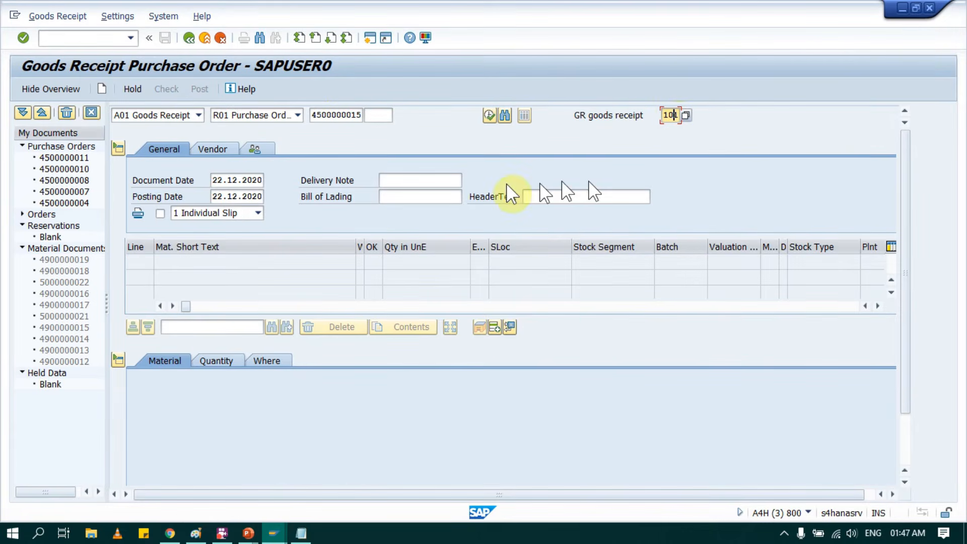
# Enter the purchase order number as both Delivery Note and Bill of Lading, and load the order's items
pyautogui.click(416, 180)
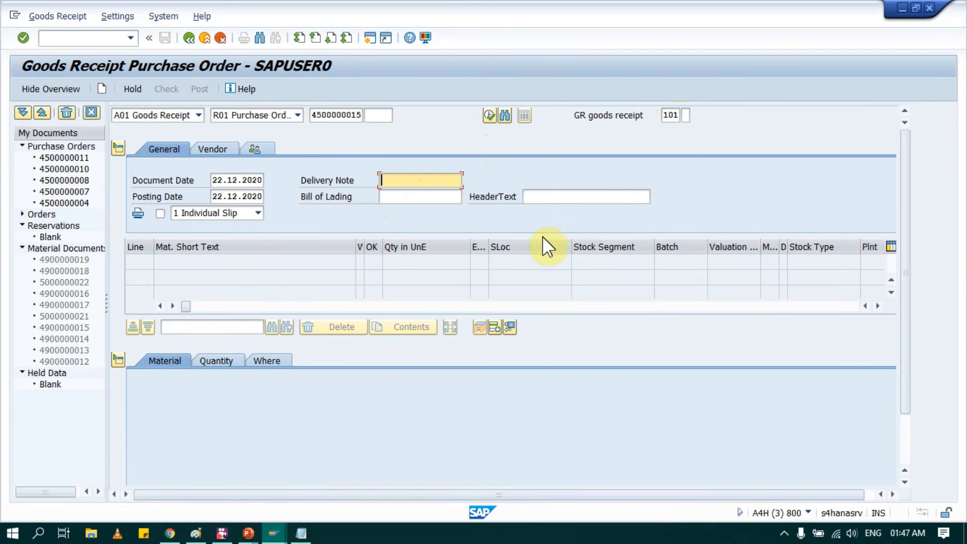
pyautogui.hotkey('ctrl', 'v')
pyautogui.click(410, 200)
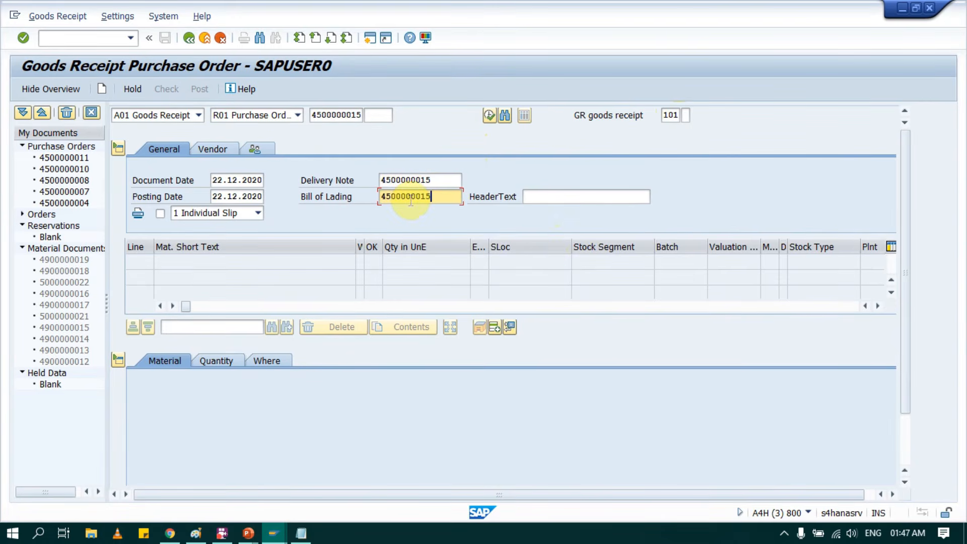
pyautogui.press('Return')
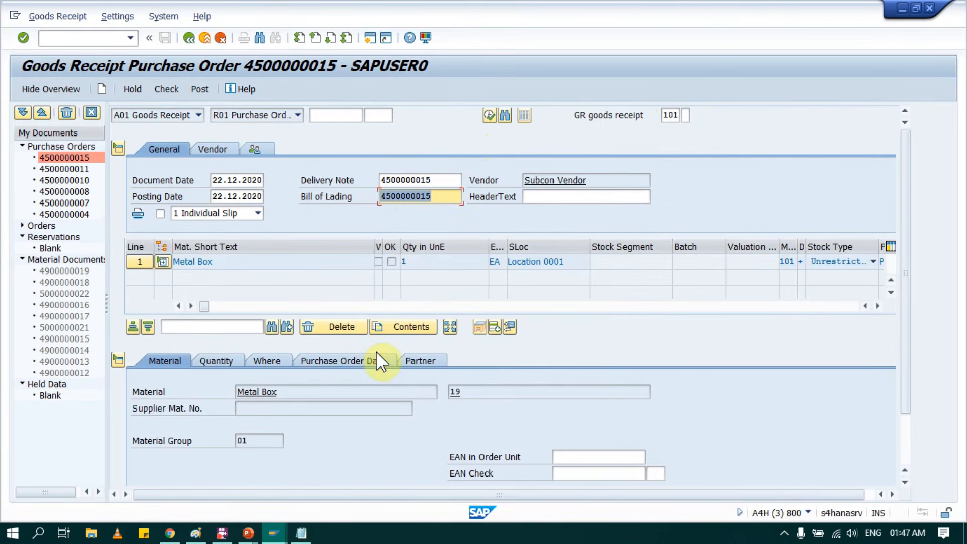
# Set the Metal Box item's Qty in Delivery Note to 1 EA and mark it Item OK
pyautogui.click(227, 362)
pyautogui.scroll(-2, 252, 408)
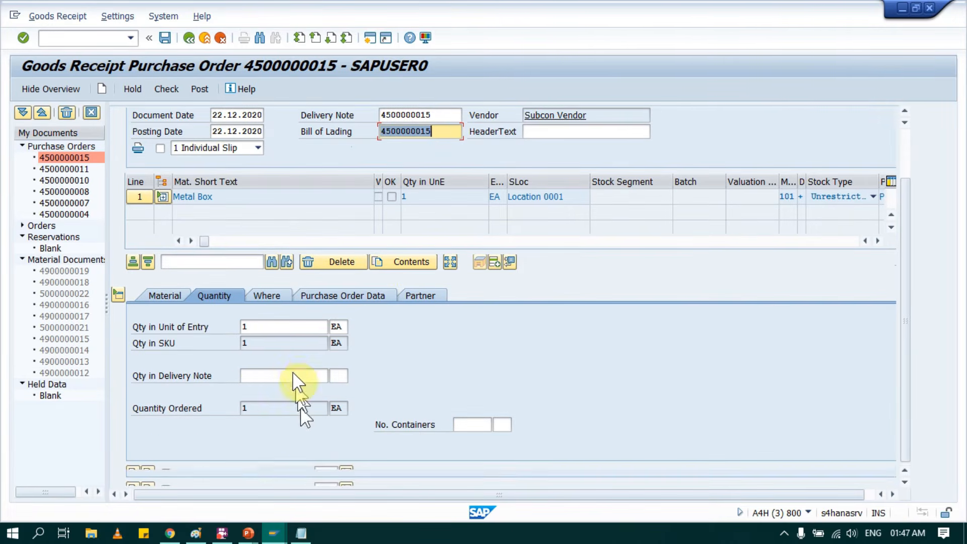
pyautogui.click(286, 372)
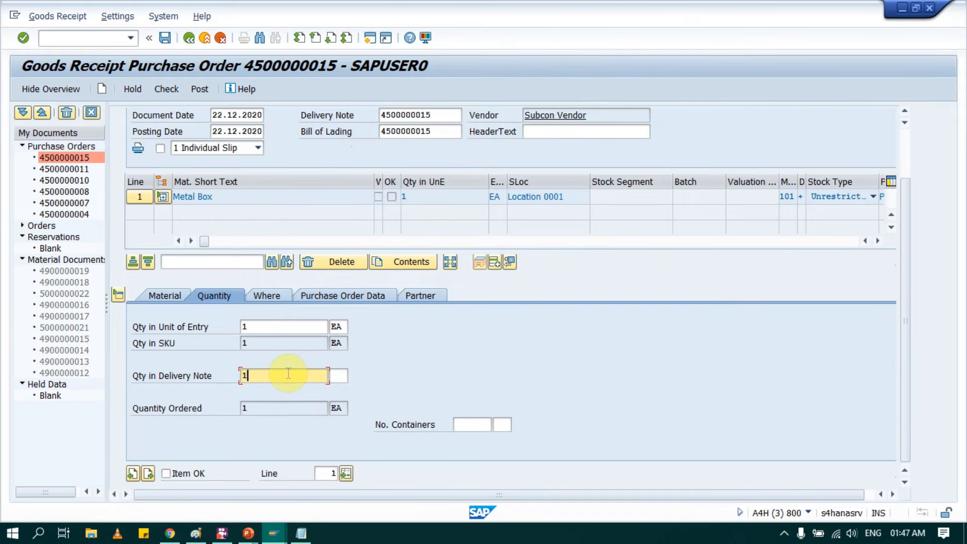
pyautogui.write('1')
pyautogui.press('Tab')
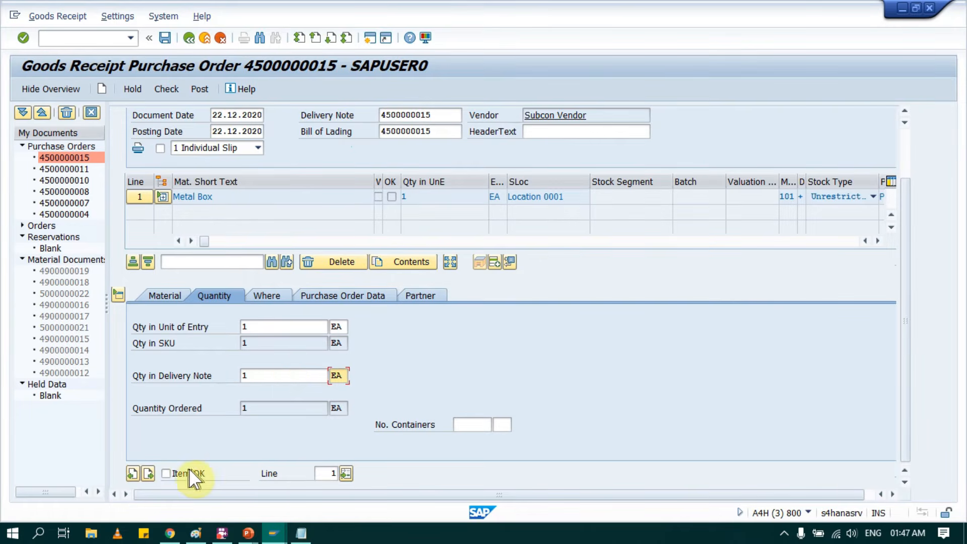
# Review the Metal Box item's storage location, purchase order data and partner details
pyautogui.click(260, 296)
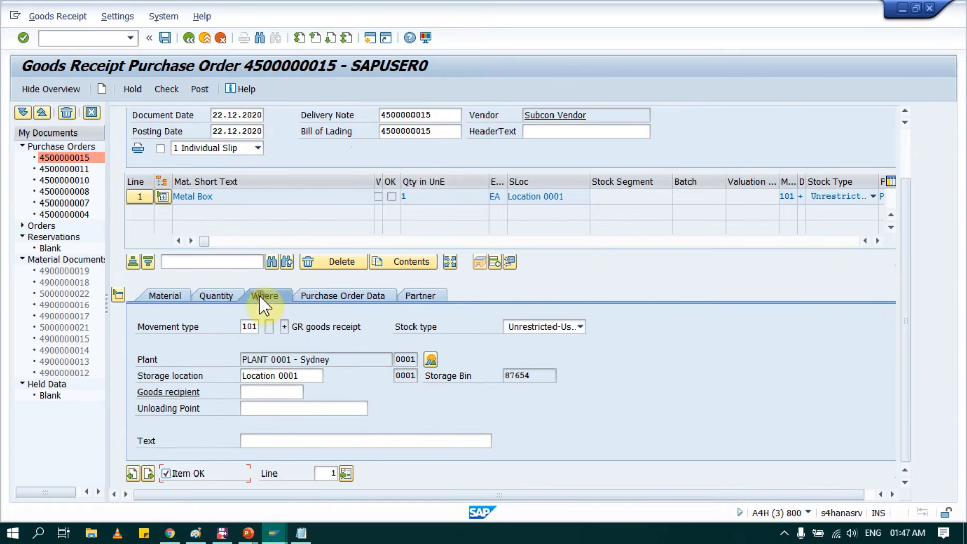
pyautogui.click(339, 294)
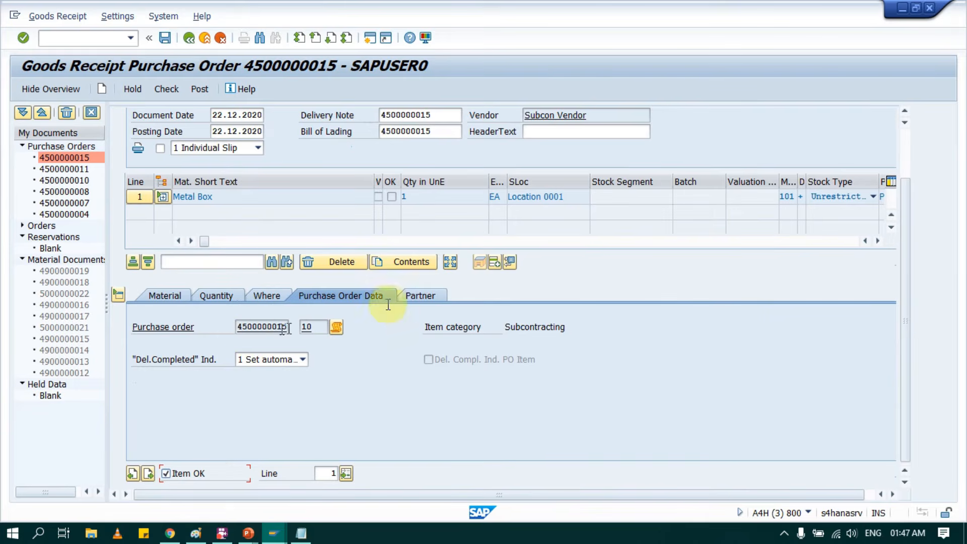
pyautogui.click(421, 296)
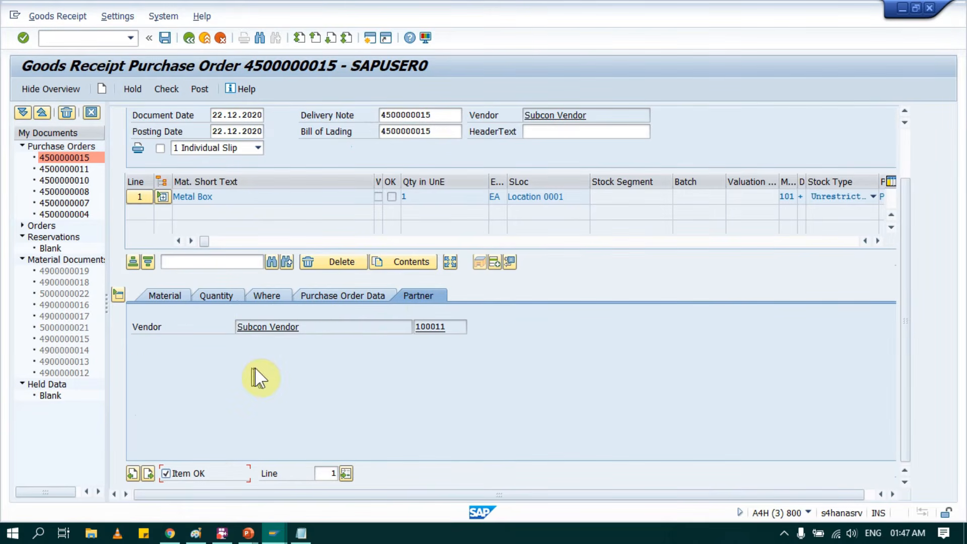
pyautogui.scroll(3, 219, 296)
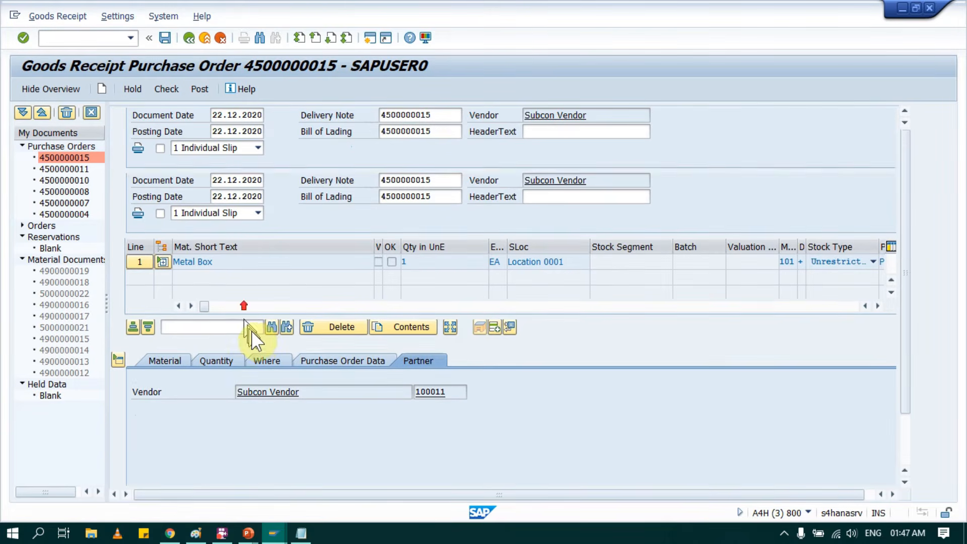
# Expand the Metal Box line's components, compare the movement types of Metal Box and Metal sheet, and collapse the line again
pyautogui.click(162, 262)
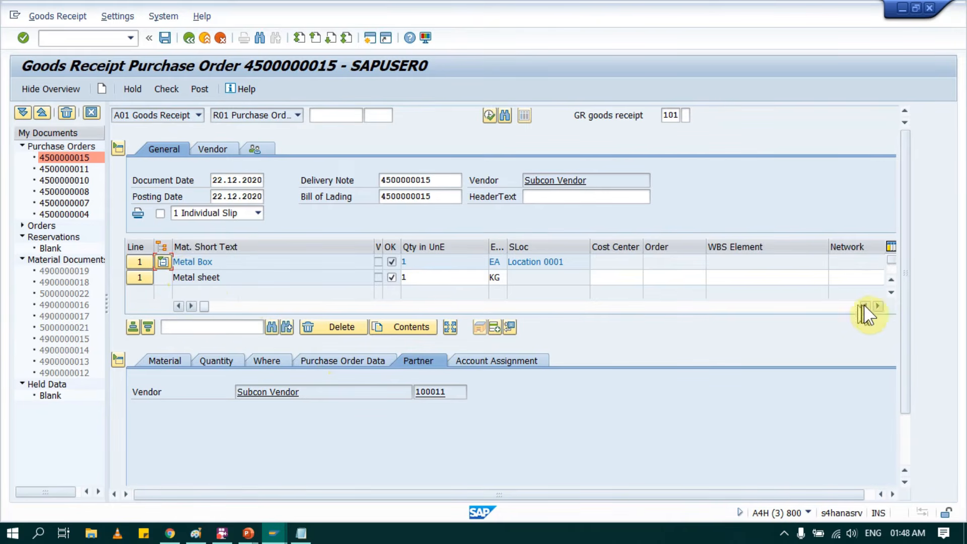
pyautogui.click(877, 305)
pyautogui.click(877, 305)
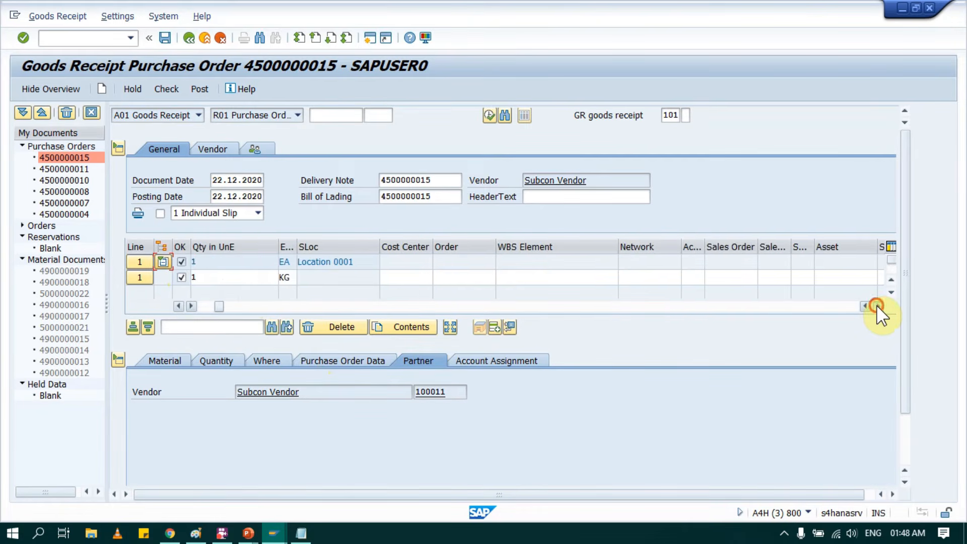
pyautogui.click(877, 305)
pyautogui.click(877, 305)
pyautogui.click(877, 305)
pyautogui.click(876, 306)
pyautogui.click(877, 305)
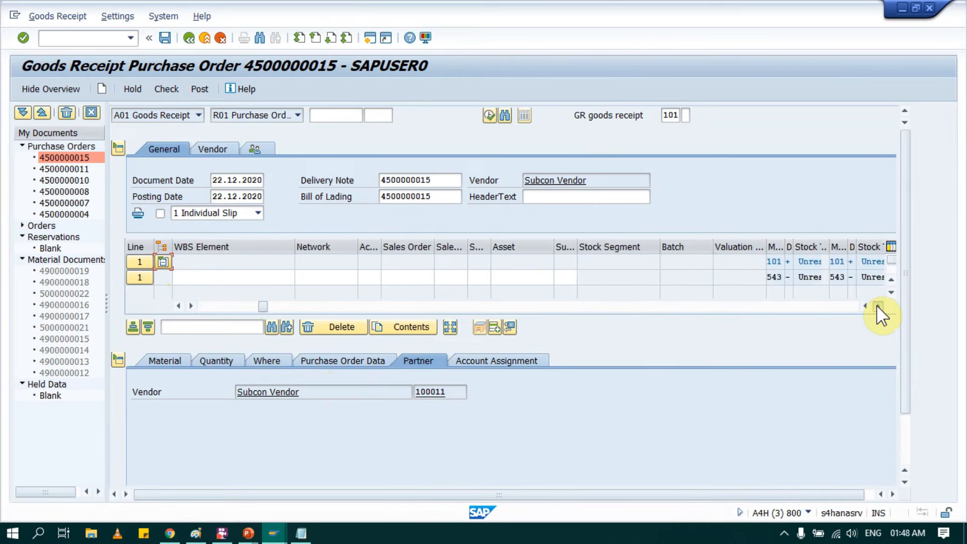
pyautogui.click(877, 305)
pyautogui.click(877, 305)
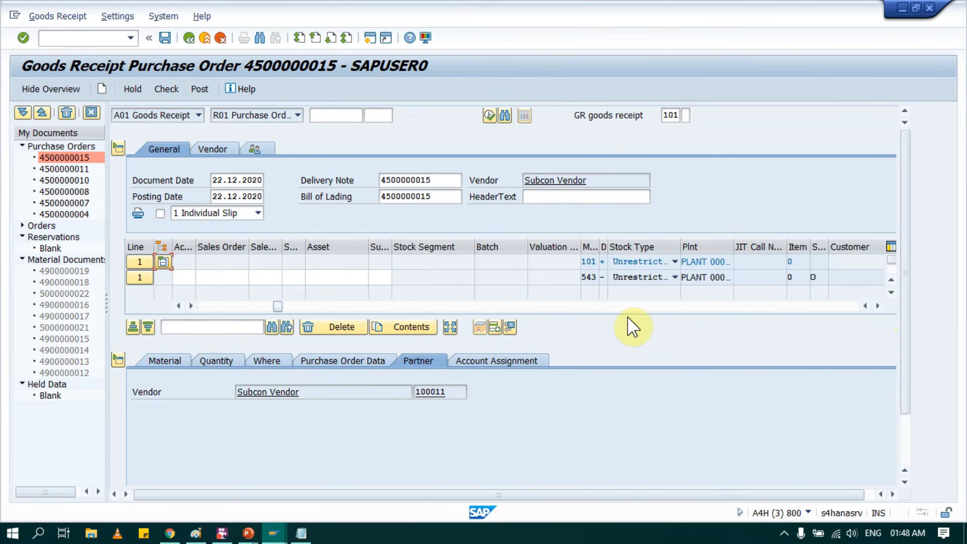
pyautogui.click(583, 262)
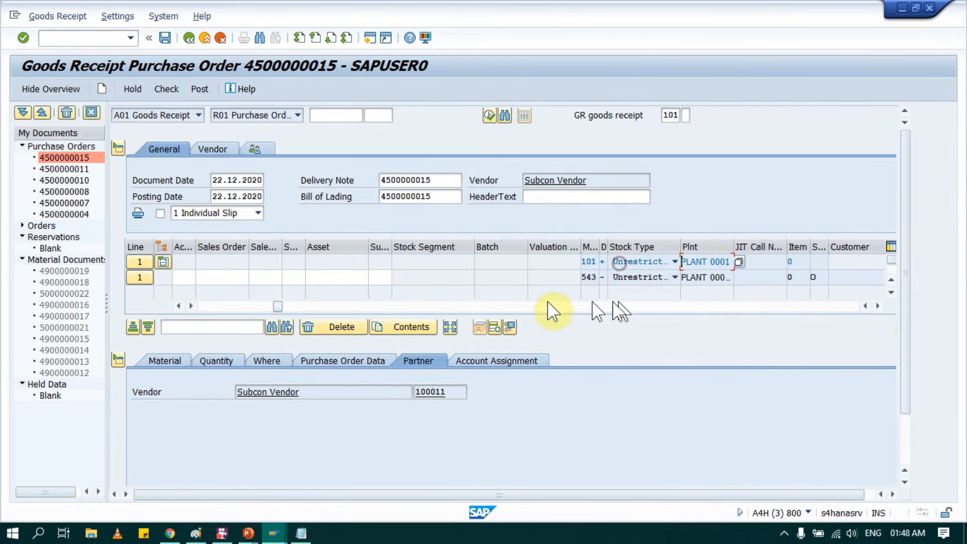
pyautogui.click(561, 271)
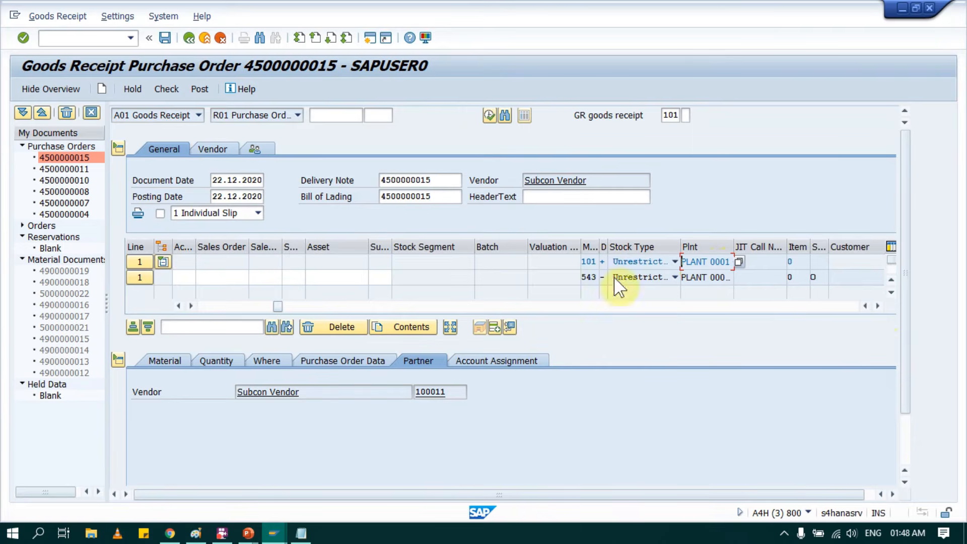
pyautogui.click(587, 277)
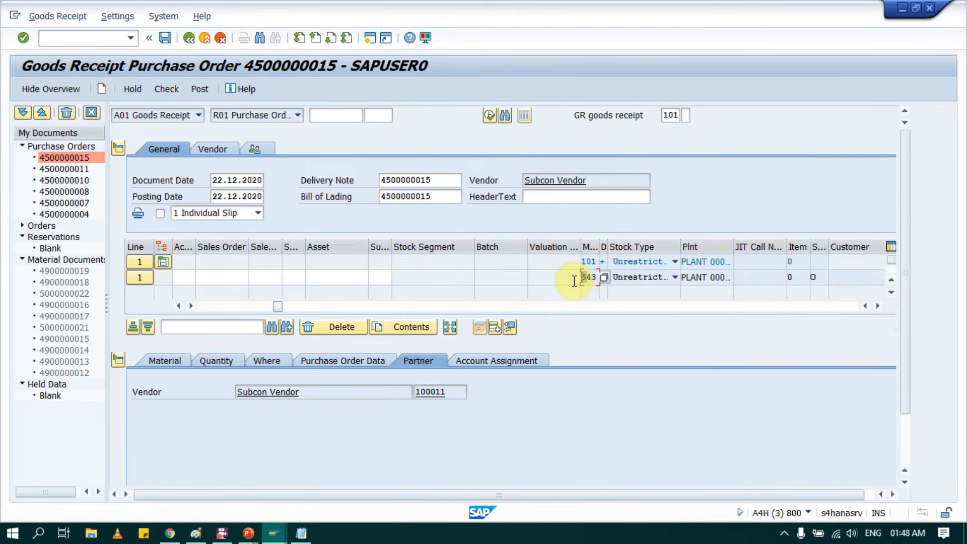
pyautogui.click(559, 278)
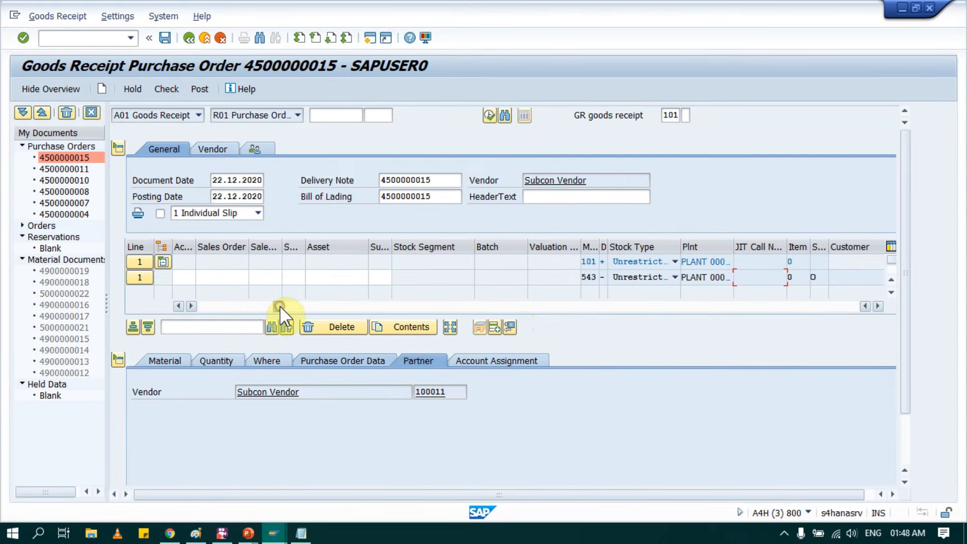
pyautogui.moveTo(278, 306); pyautogui.dragTo(175, 306)
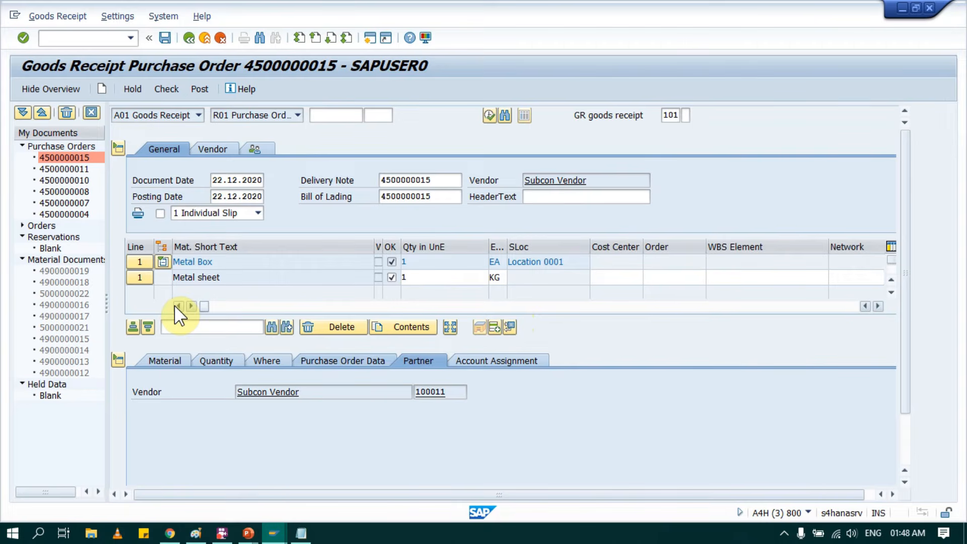
pyautogui.click(162, 262)
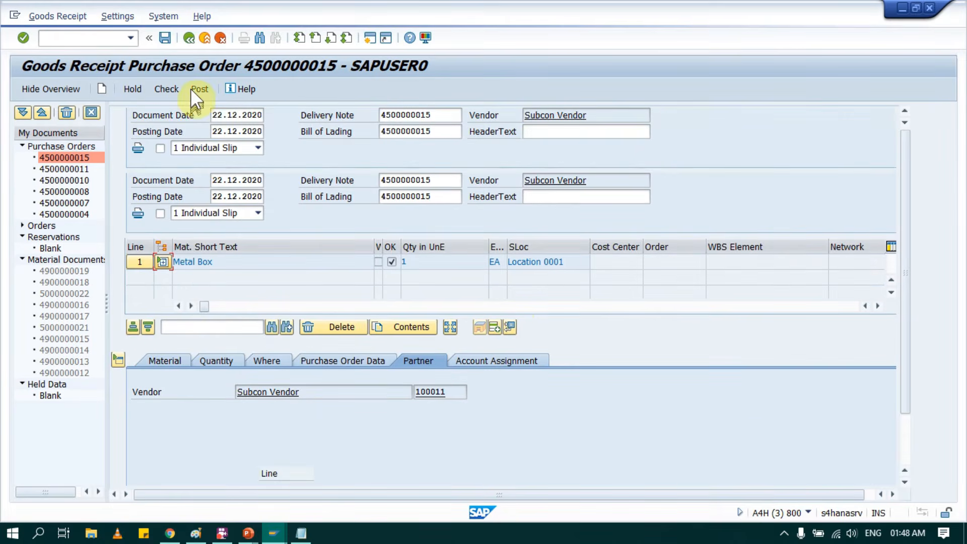
# Check the goods receipt for the Metal Box purchase order and post it
pyautogui.click(169, 87)
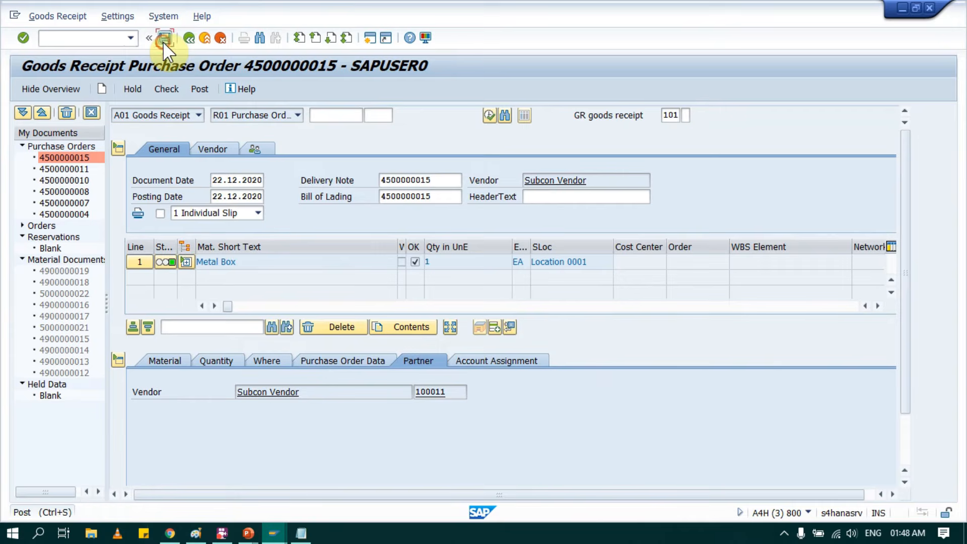
pyautogui.click(199, 89)
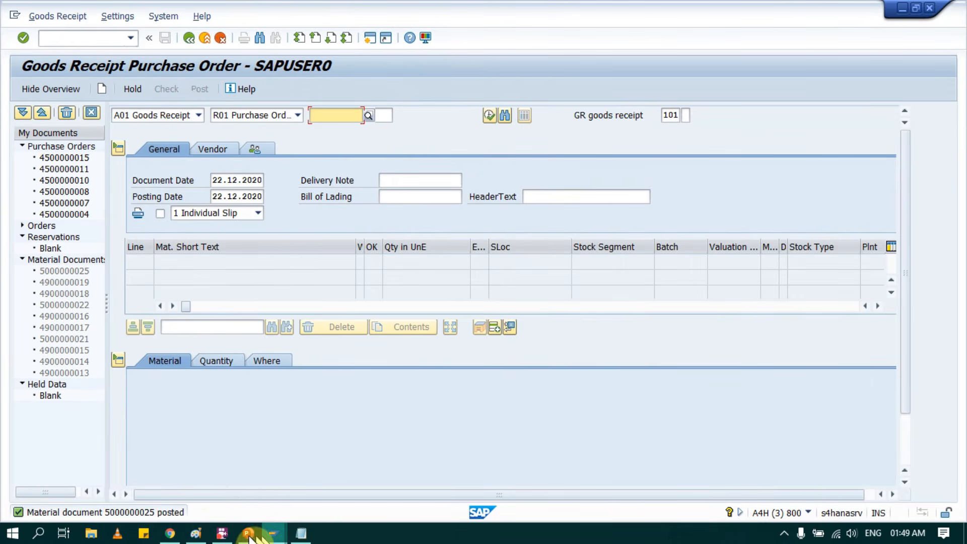
# Refresh the stock overview for Metal sheet and check the unrestricted quantity of Stock Provided to Vendor
pyautogui.moveTo(273, 533)
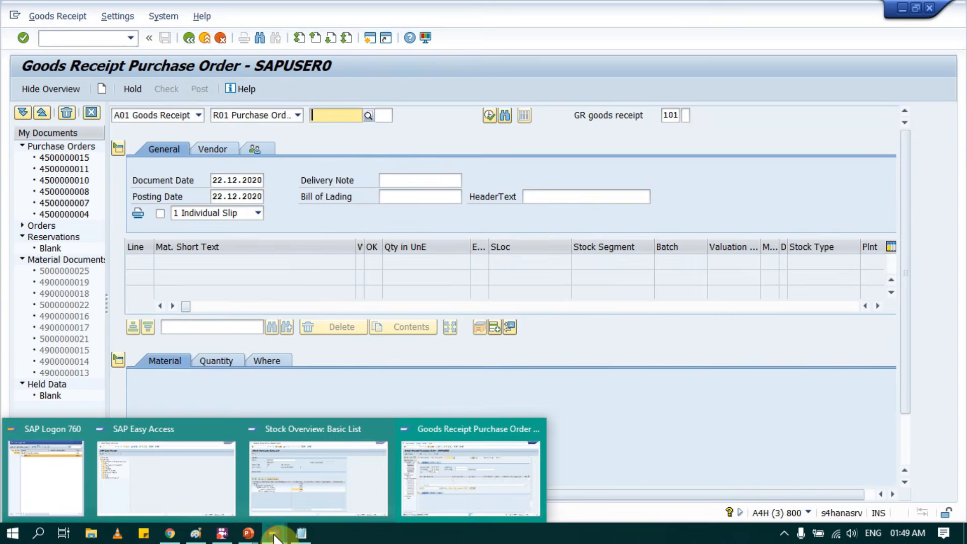
pyautogui.click(289, 462)
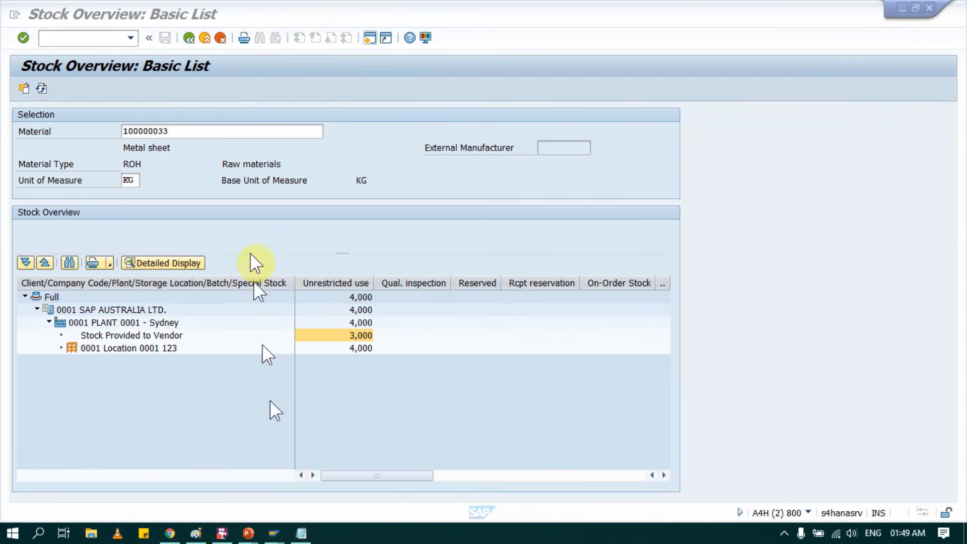
pyautogui.click(41, 89)
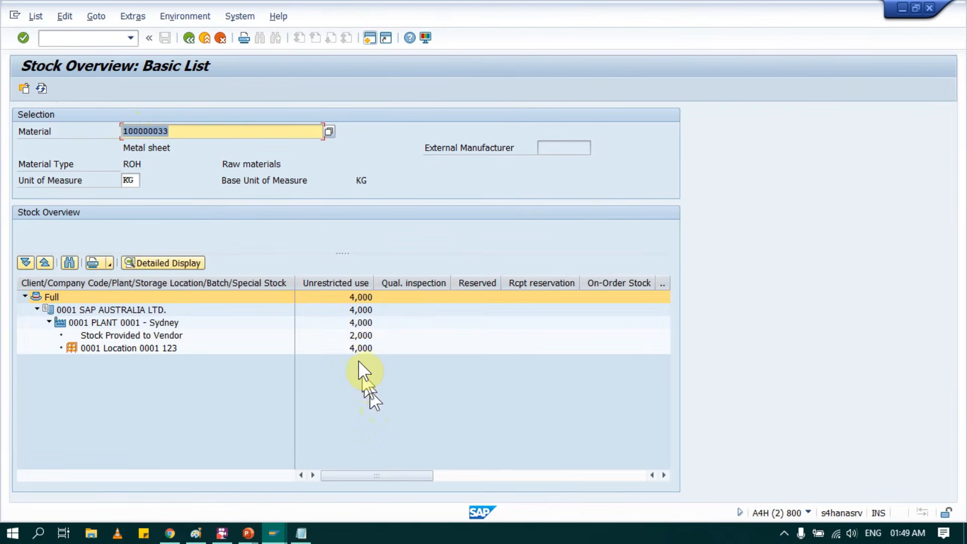
pyautogui.click(354, 335)
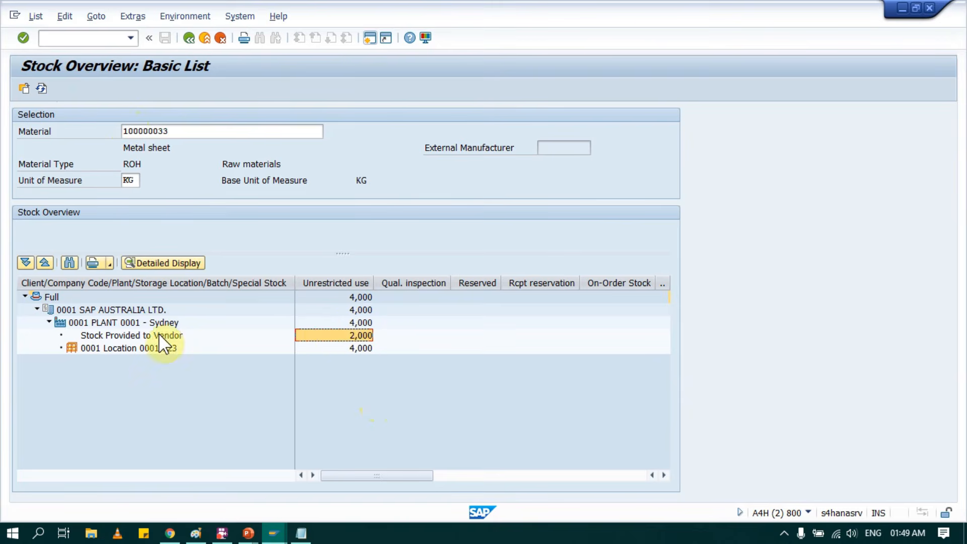
pyautogui.click(160, 336)
pyautogui.click(363, 335)
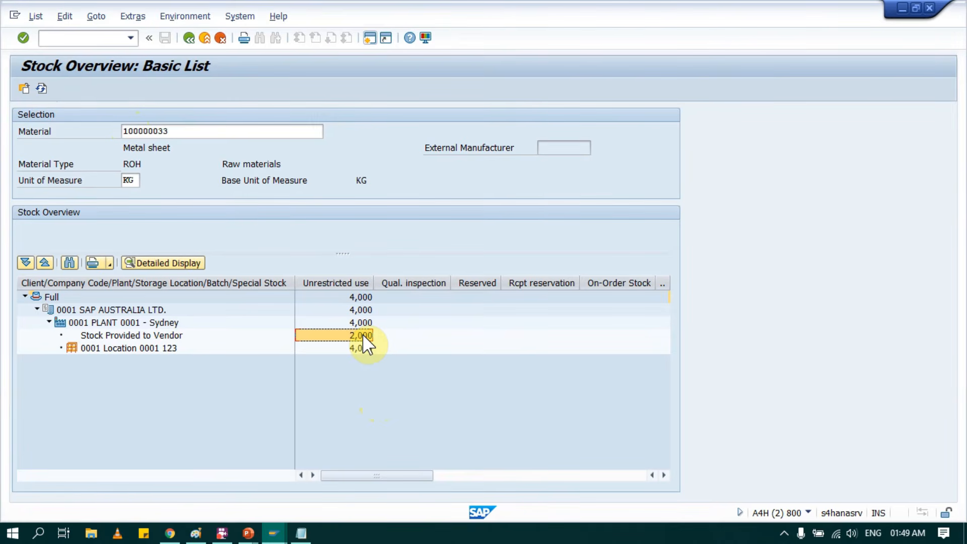
# Display the posted goods receipt's material document and check its Delivery Note reference
pyautogui.hotkey('alt', 'Tab')
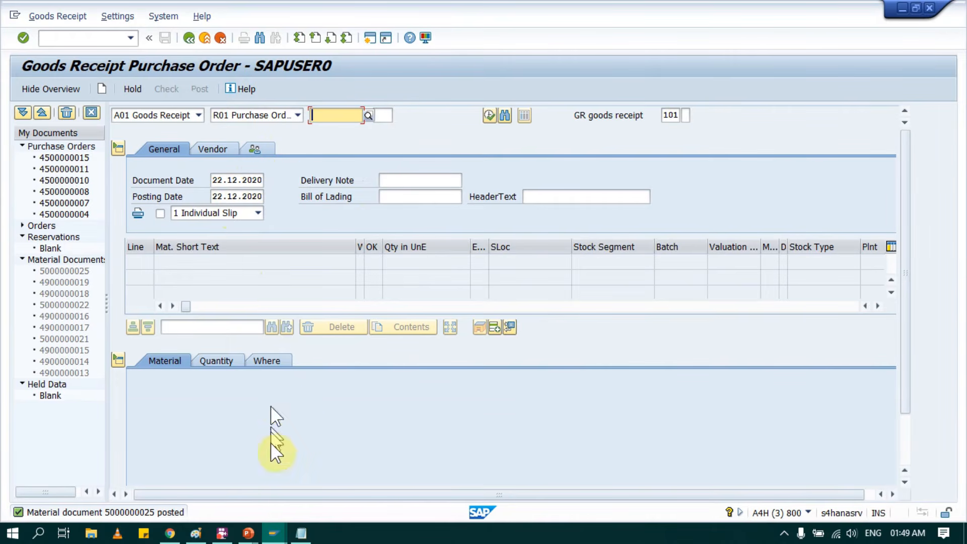
pyautogui.click(198, 115)
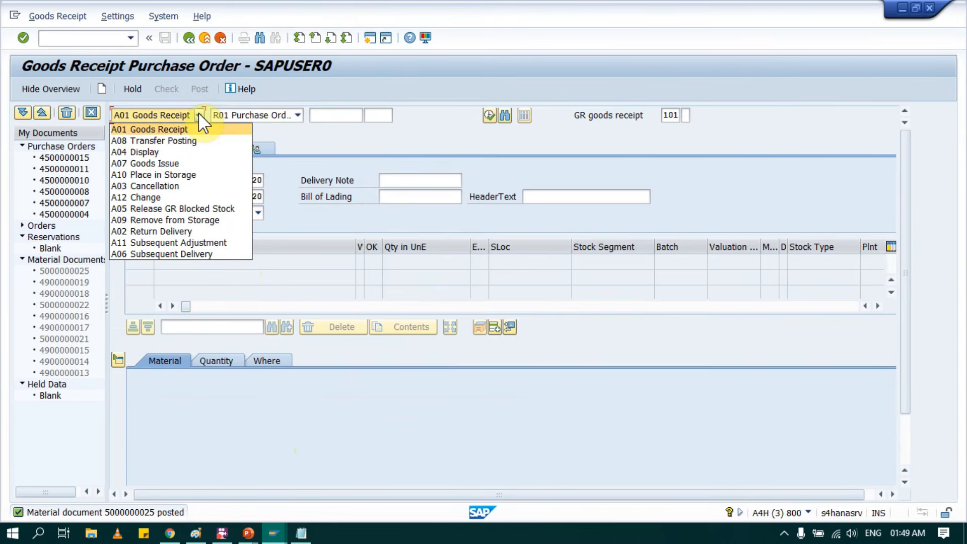
pyautogui.click(141, 152)
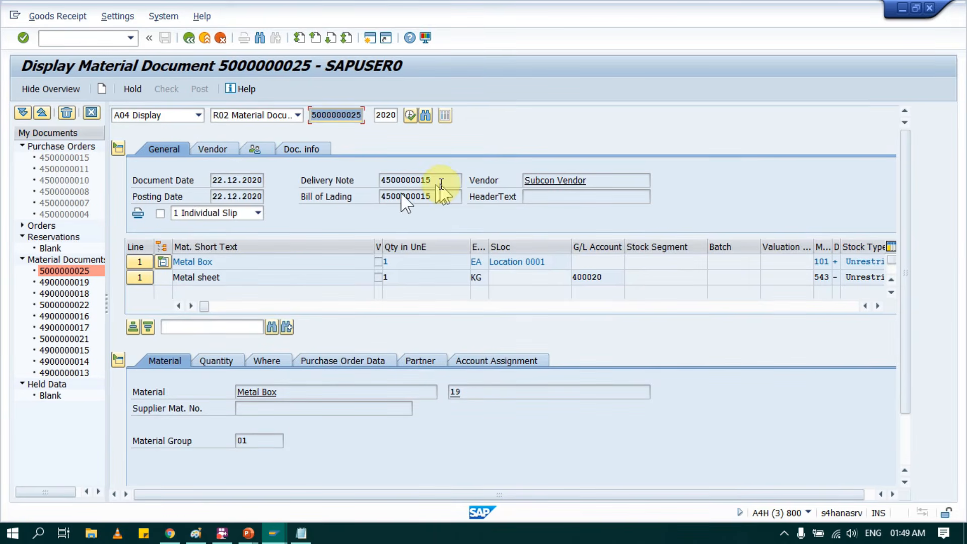
pyautogui.moveTo(442, 175); pyautogui.dragTo(374, 182)
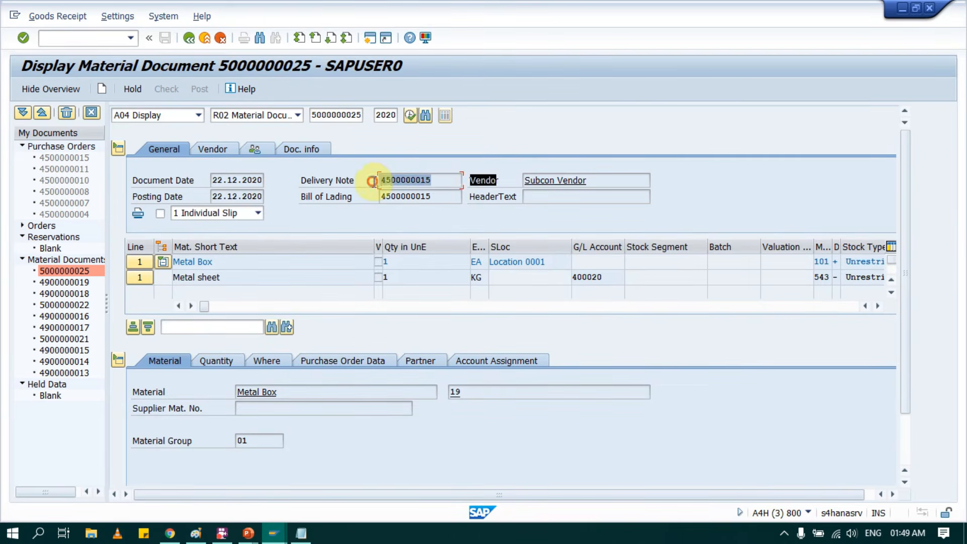
pyautogui.click(373, 182)
pyautogui.moveTo(440, 180); pyautogui.dragTo(373, 181)
pyautogui.click(372, 181)
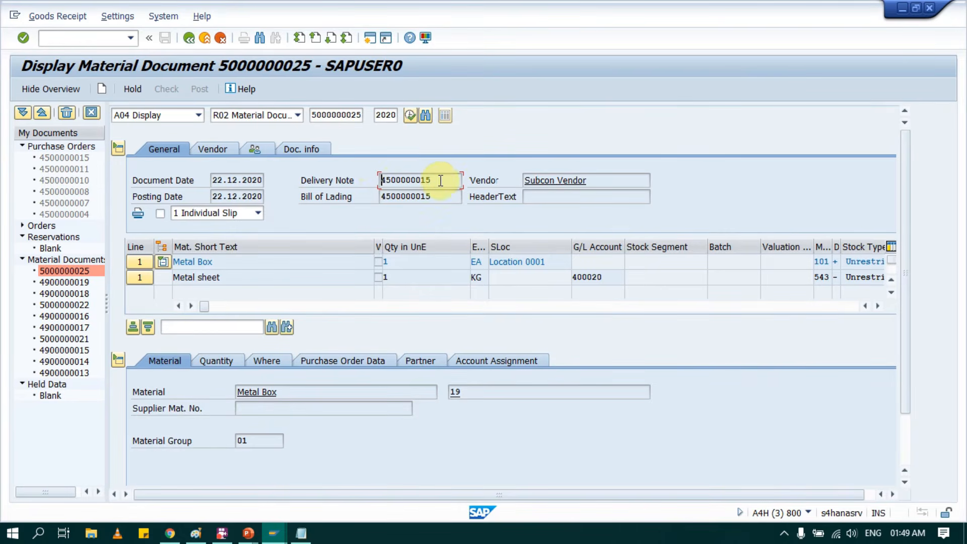
# Copy the purchase order number from the Subcon file in Notepad and check the Invoice Receipt stage on the PowerPoint process slide
pyautogui.hotkey('alt', 'Tab')
pyautogui.press('Tab')
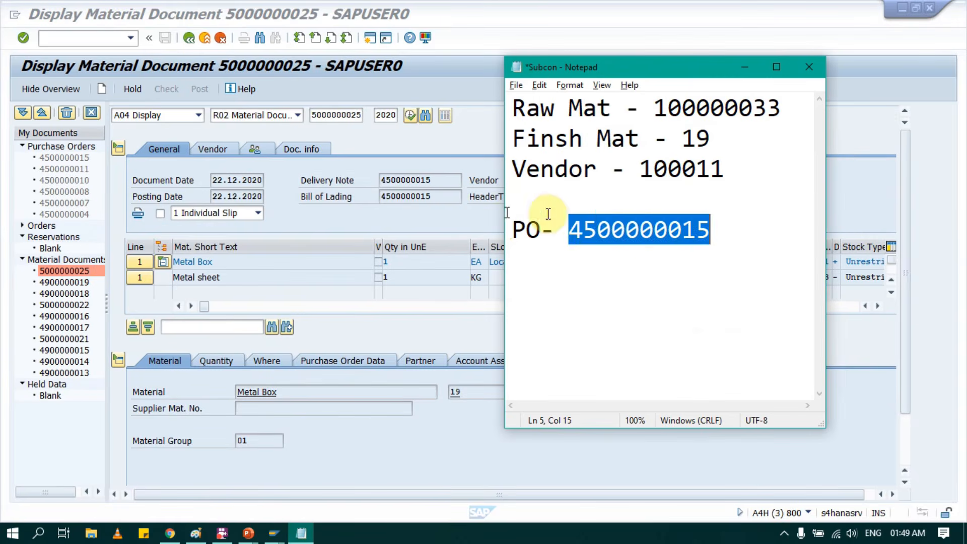
pyautogui.click(625, 232)
pyautogui.doubleClick(626, 233)
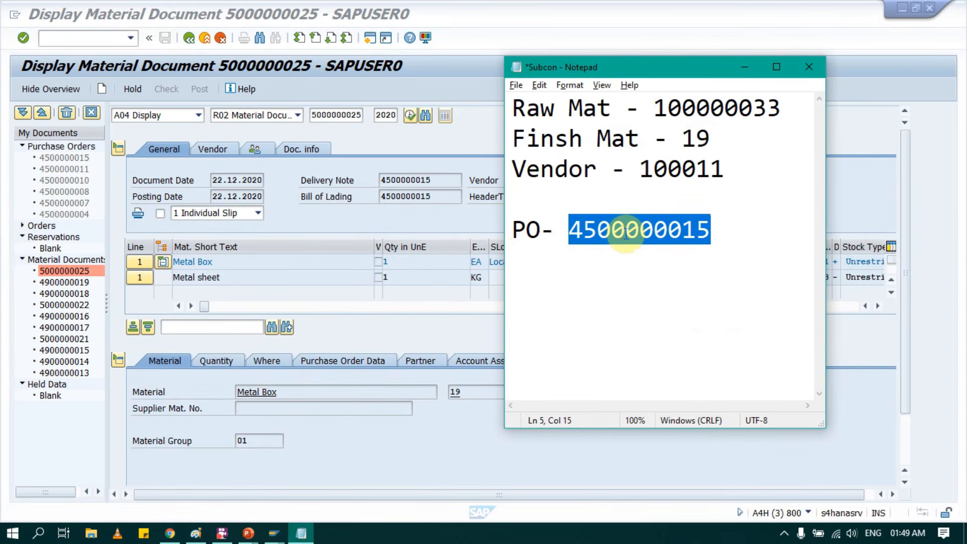
pyautogui.hotkey('alt', 'Tab')
pyautogui.hotkey('alt', 'Tab')
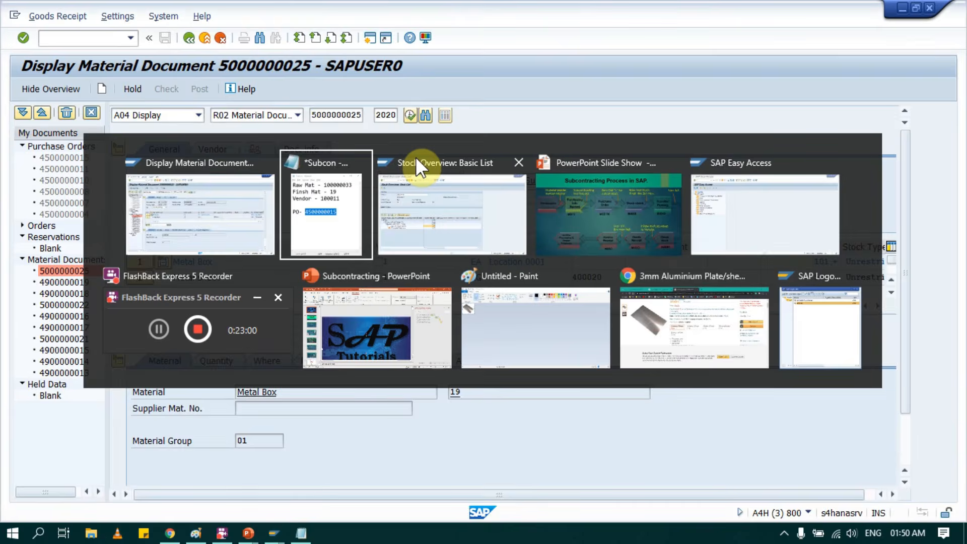
pyautogui.hotkey('alt', 'Tab')
pyautogui.hotkey('alt', 'Tab')
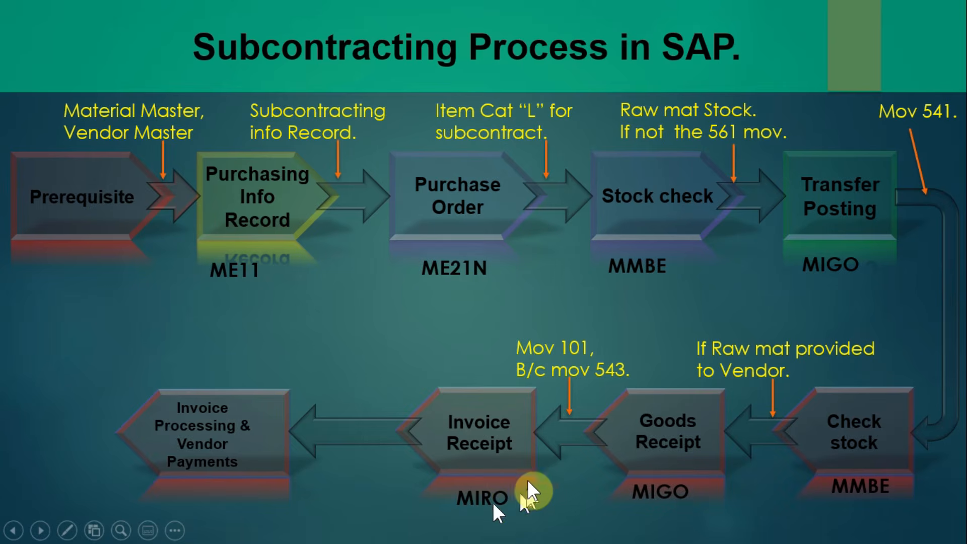
# Return to SAP, leave the stock overview, start transaction MIRO and choose Invoice as the transaction type
pyautogui.hotkey('alt', 'Tab')
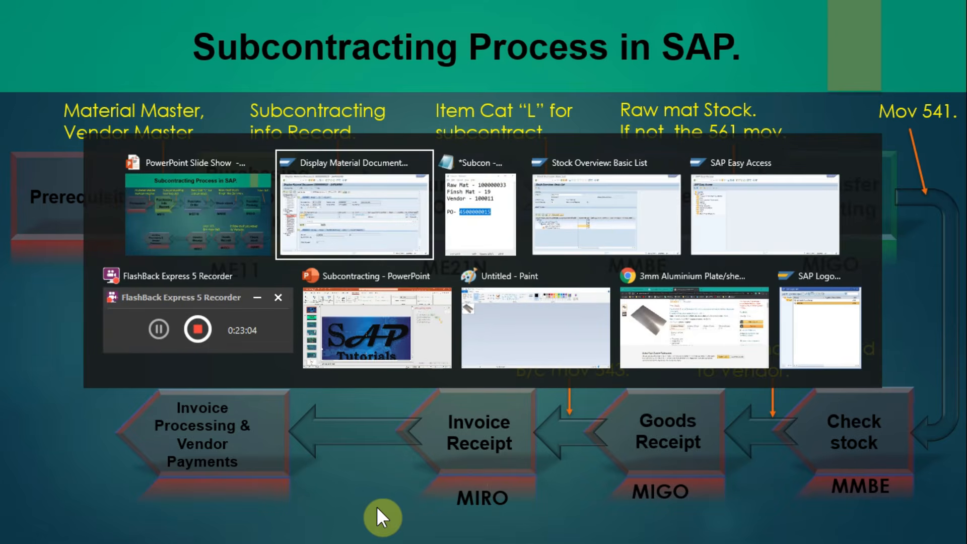
pyautogui.hotkey('alt', 'Tab')
pyautogui.hotkey('alt', 'Tab')
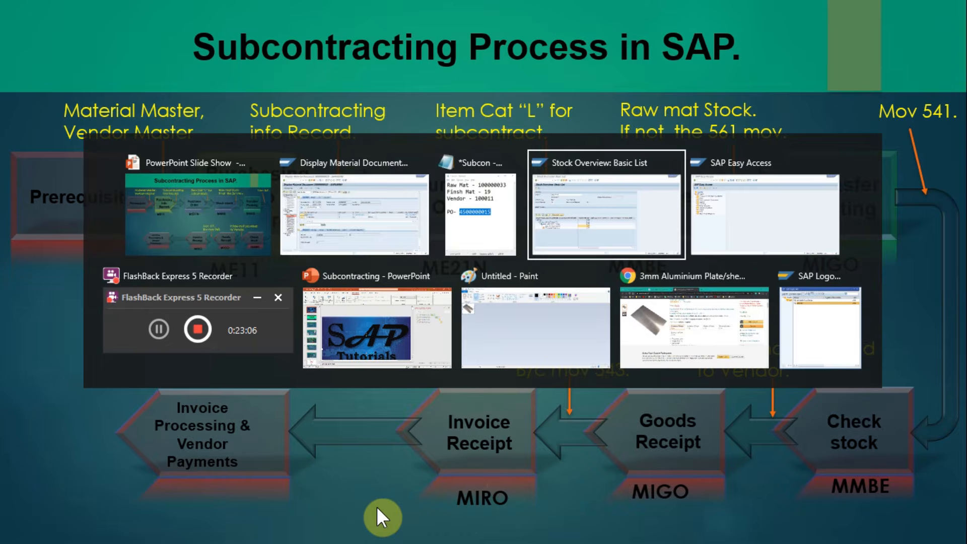
pyautogui.click(204, 35)
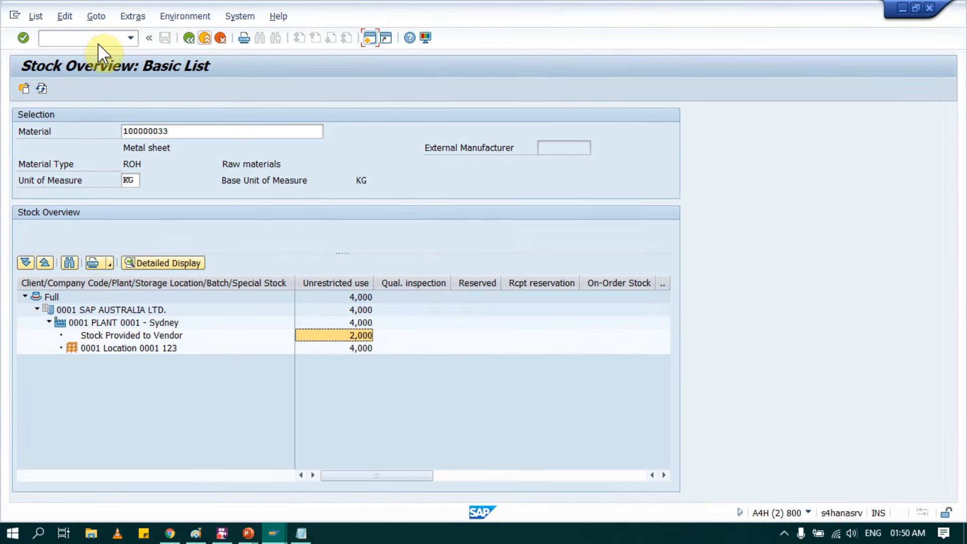
pyautogui.click(97, 41)
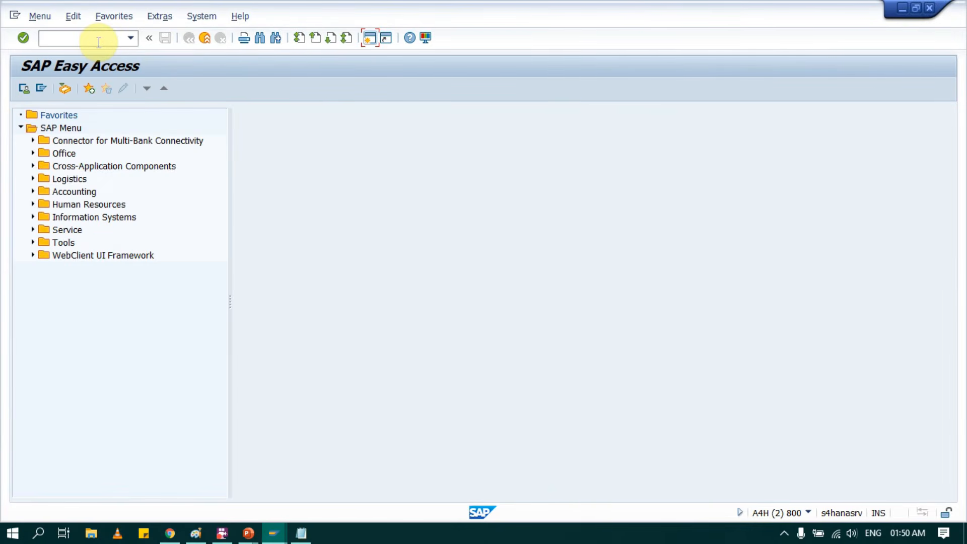
pyautogui.write('MIRO')
pyautogui.press('Return')
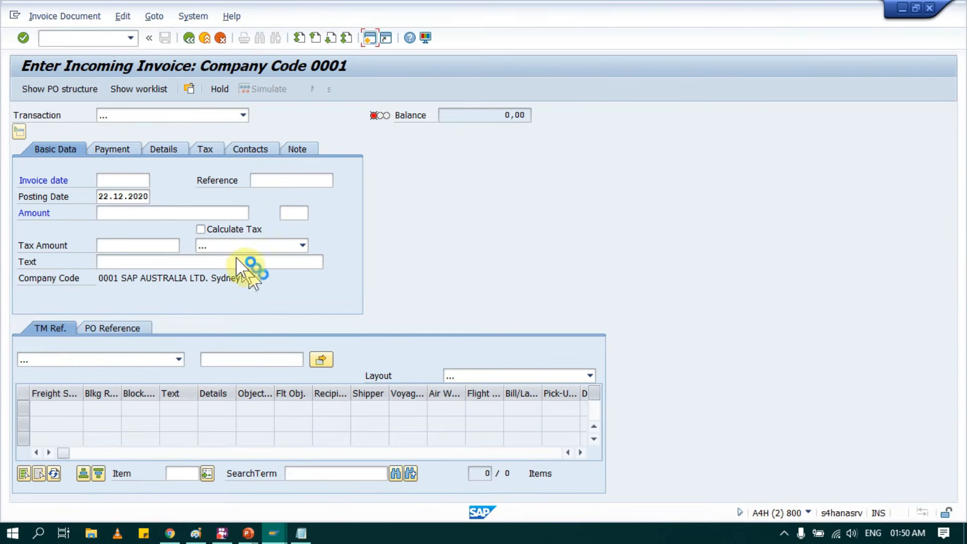
pyautogui.click(238, 120)
pyautogui.click(136, 127)
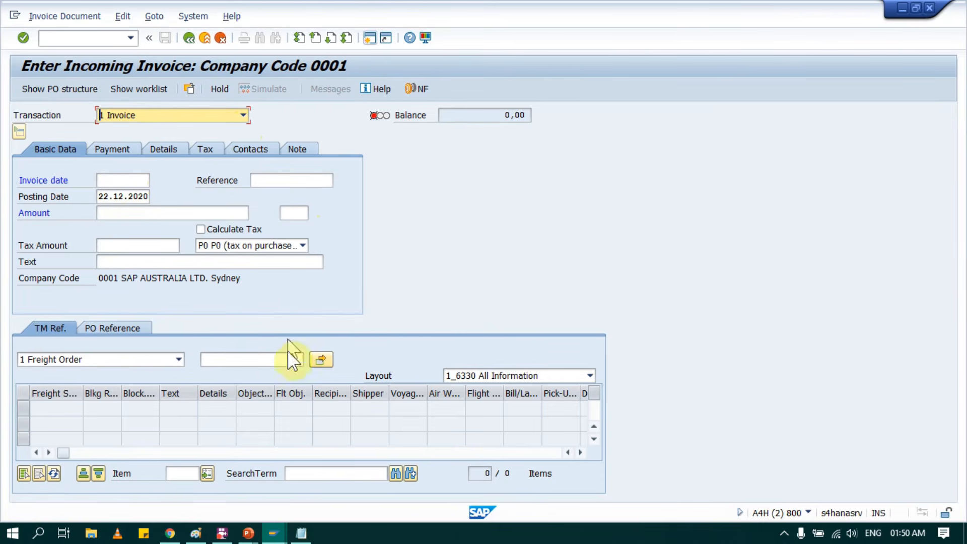
# Set the invoice date to 22.12.2020 and load the Metal Box item by its purchase order number
pyautogui.click(113, 328)
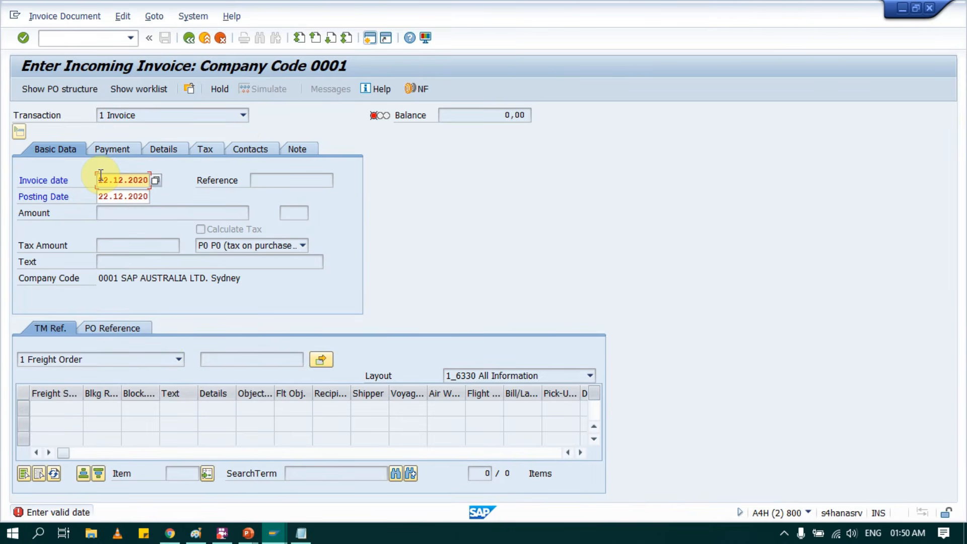
pyautogui.press('Return')
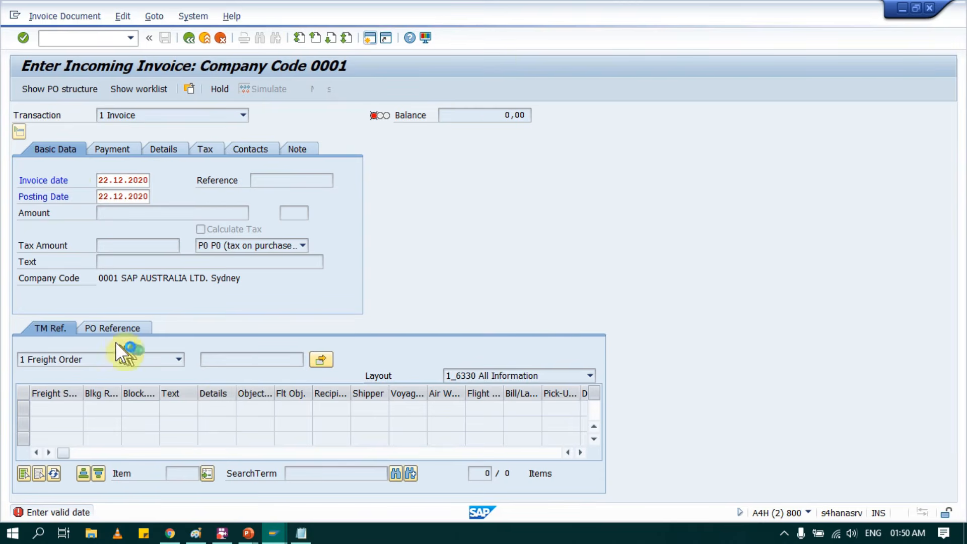
pyautogui.click(110, 328)
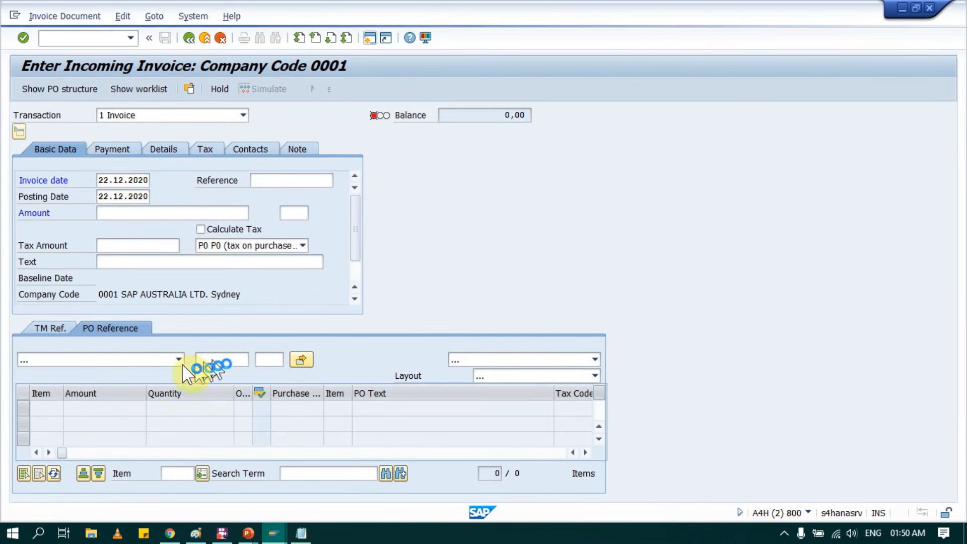
pyautogui.click(215, 359)
pyautogui.write('4500000015')
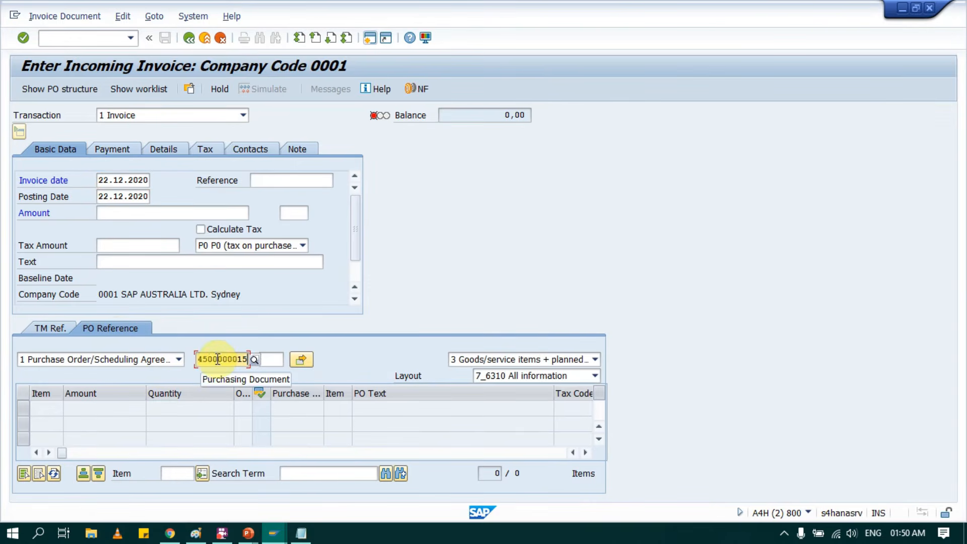
pyautogui.click(301, 361)
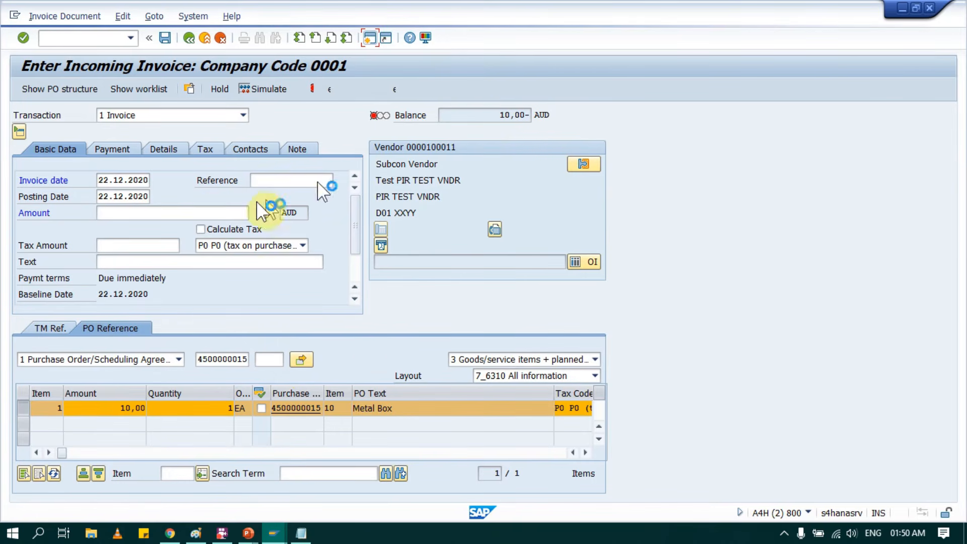
# Set the invoice amount to 10 AUD and post the incoming invoice
pyautogui.click(154, 211)
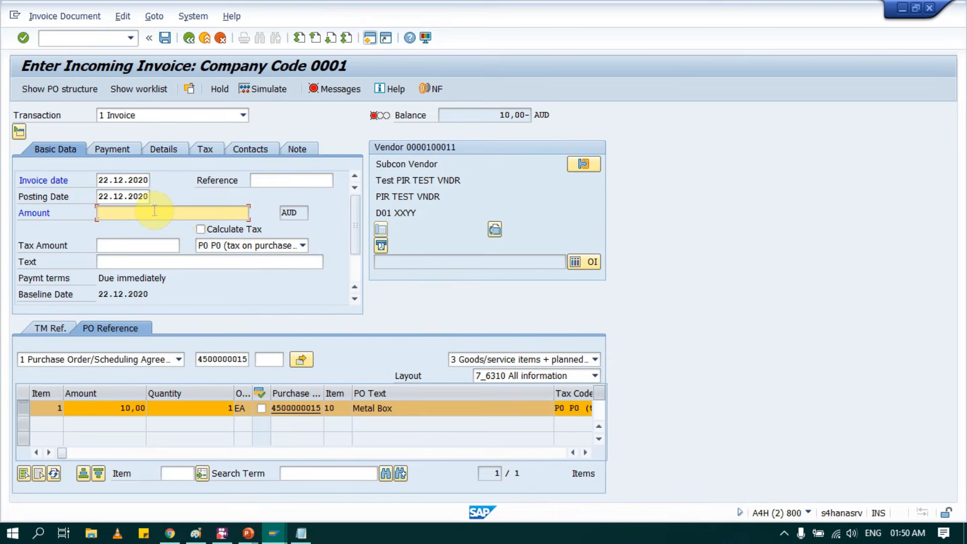
pyautogui.write('10')
pyautogui.press('Return')
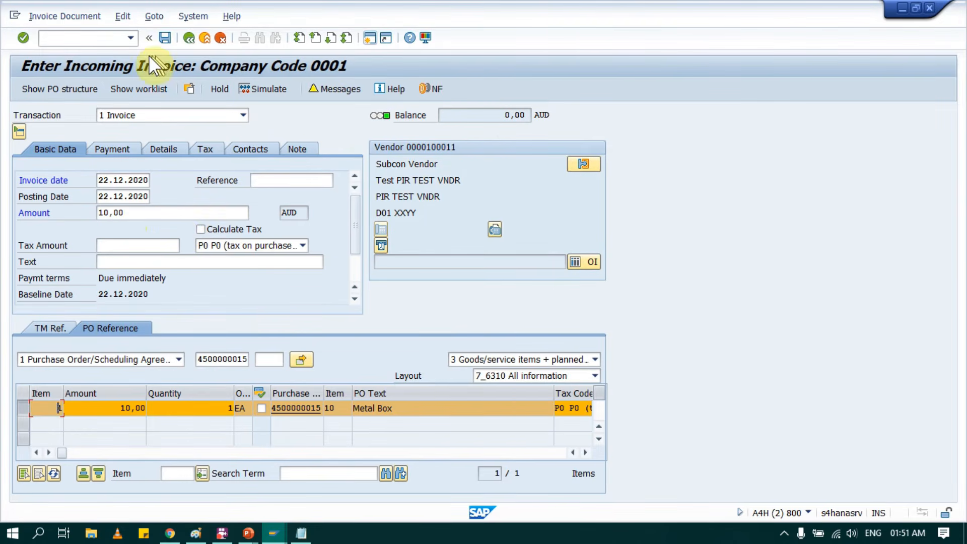
pyautogui.click(165, 38)
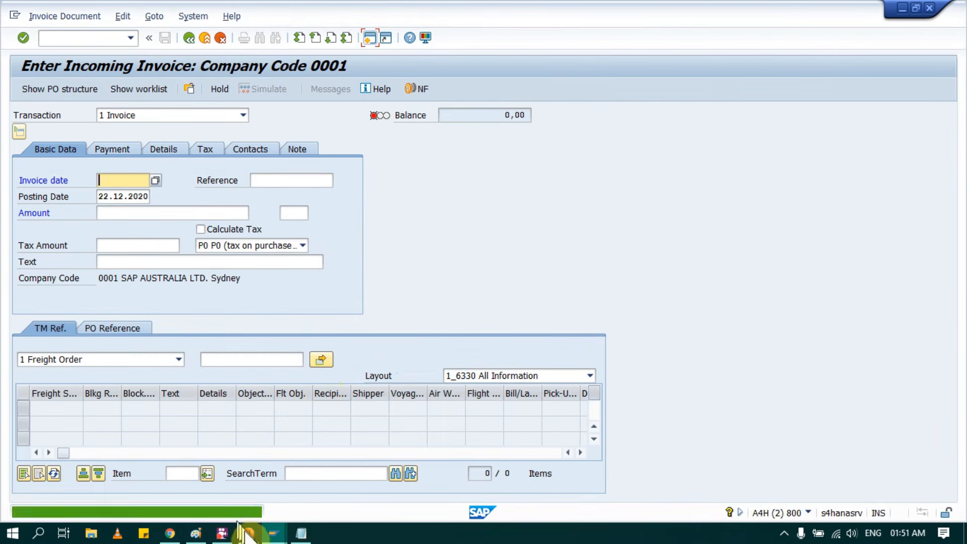
# Glance at the final stage on the process slide, then display the purchase order in ME23N and examine its Purchase Order History
pyautogui.moveTo(247, 532)
pyautogui.click(328, 461)
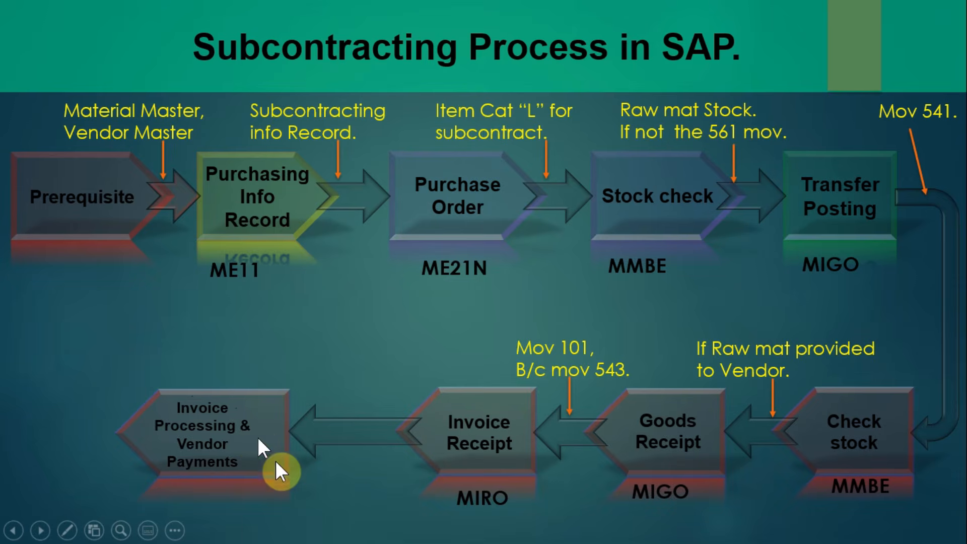
pyautogui.hotkey('alt', 'Tab')
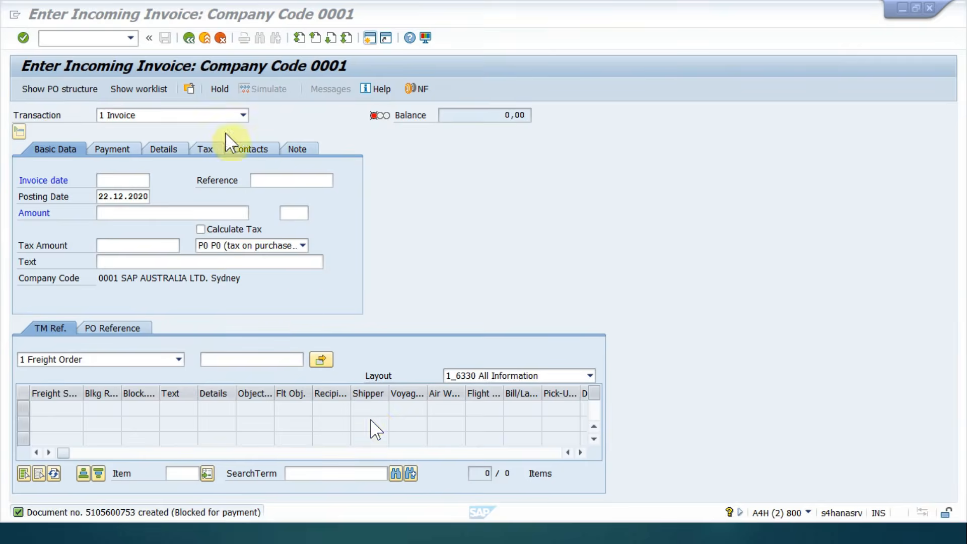
pyautogui.click(205, 37)
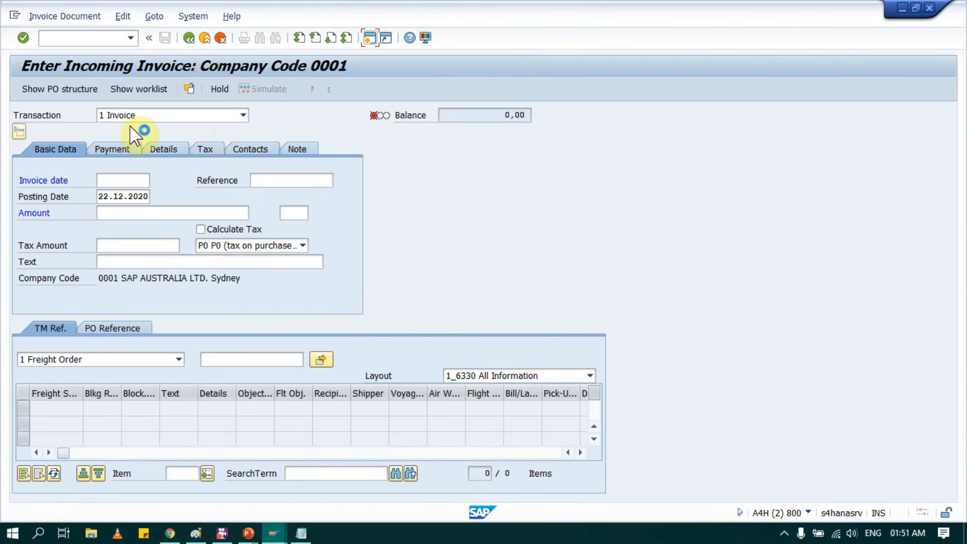
pyautogui.write('ME23N')
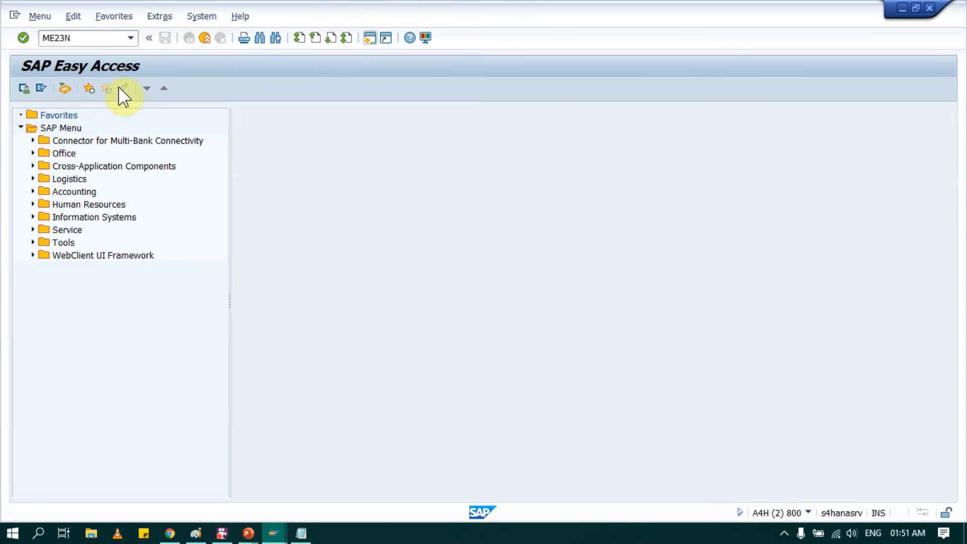
pyautogui.press('Return')
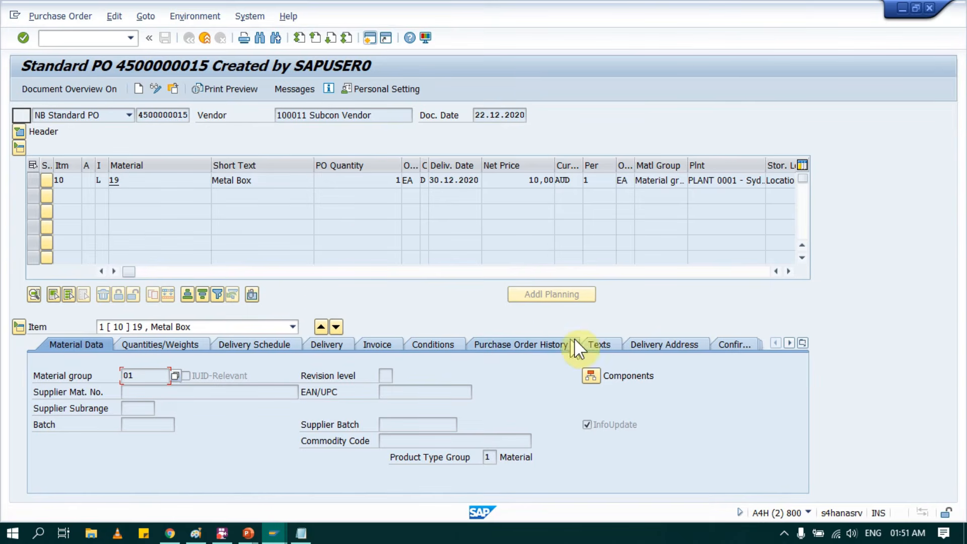
pyautogui.click(542, 344)
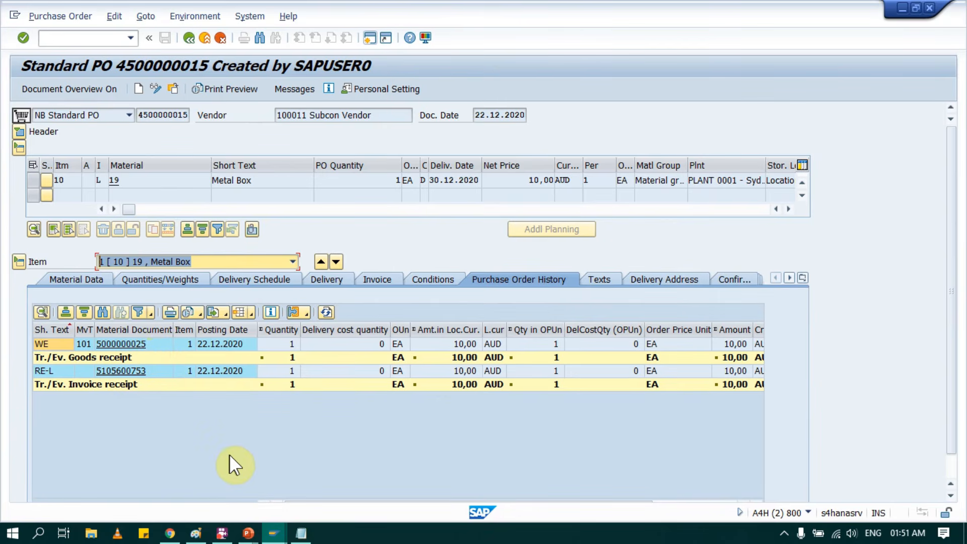
# Switch to the PowerPoint slide show and advance to the slide after the subcontracting process diagram
pyautogui.hotkey('alt', 'Tab')
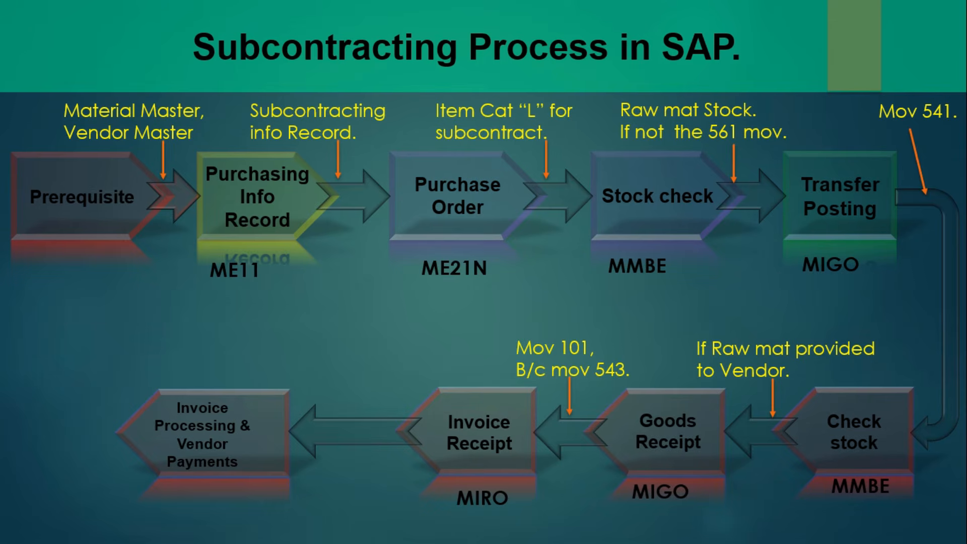
pyautogui.press('Right')
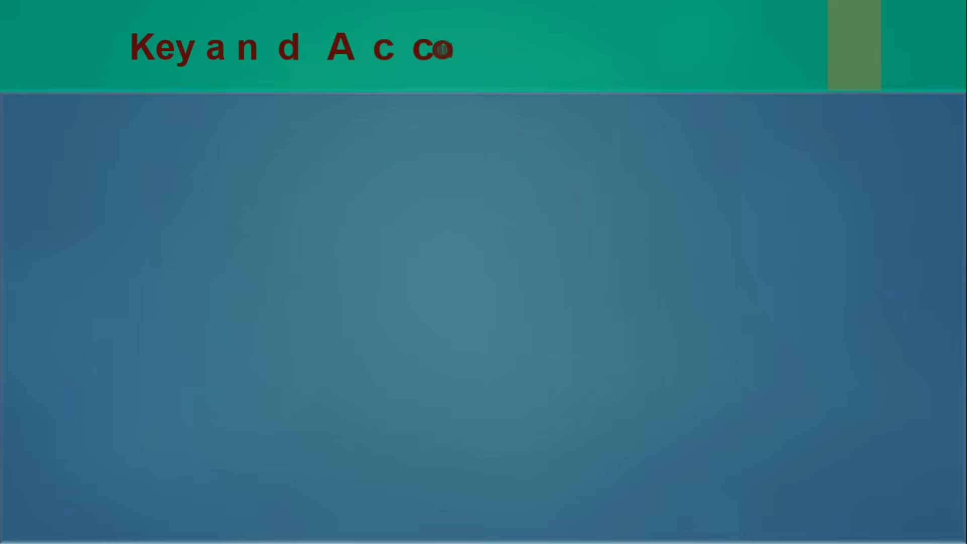